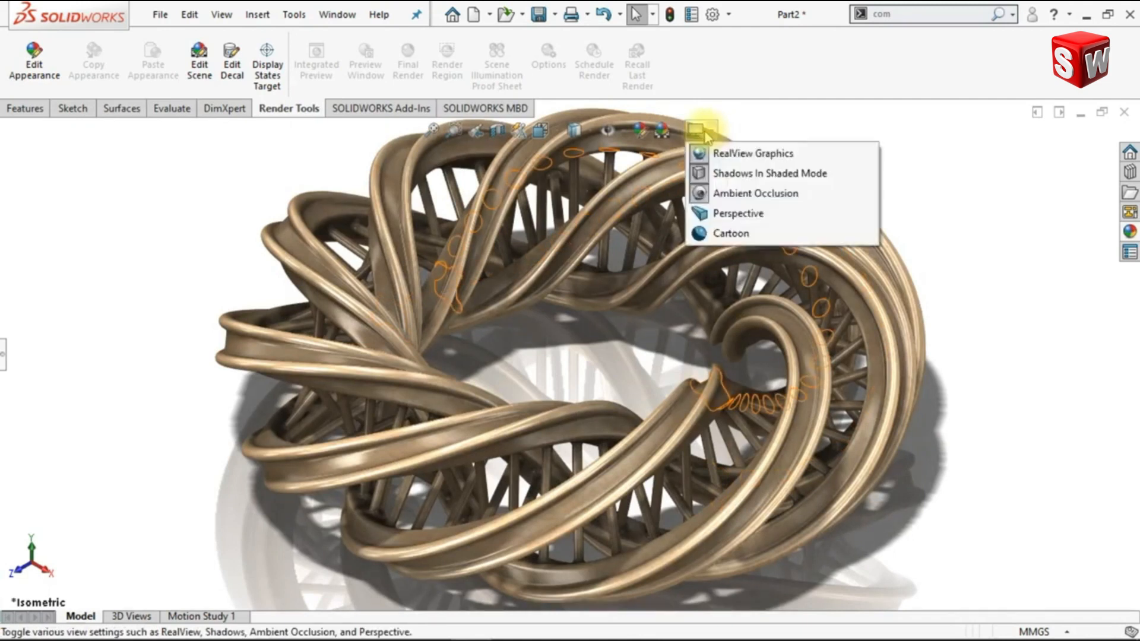
# Turn off shadows in shaded mode and inspect the twisted ring model in top, front and isometric views
pyautogui.click(707, 181)
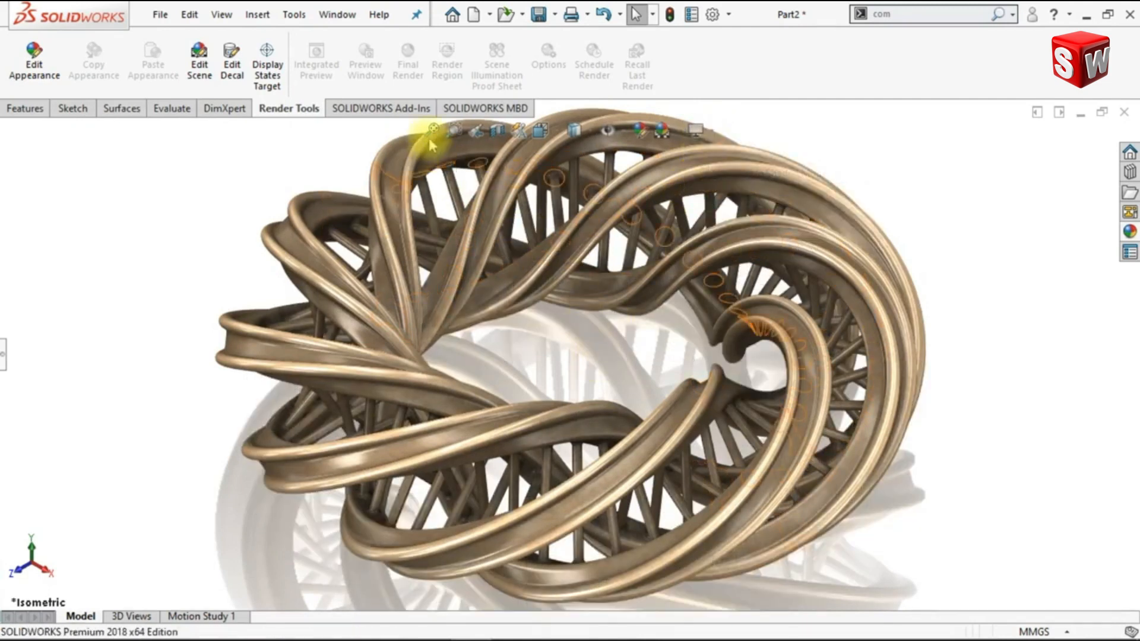
pyautogui.click(431, 131)
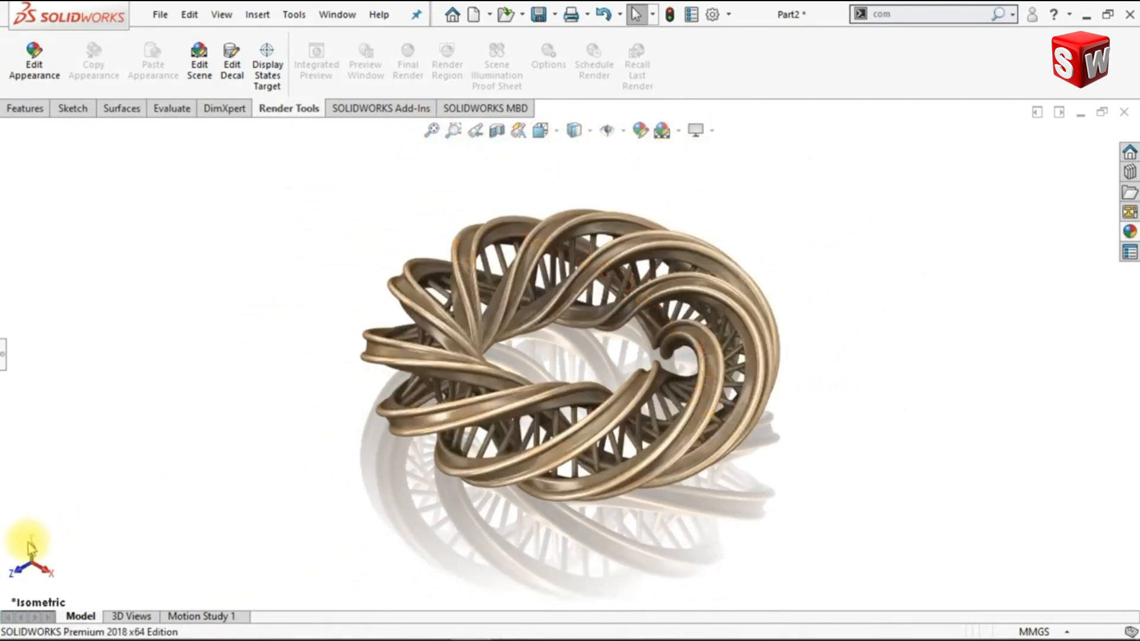
pyautogui.click(30, 547)
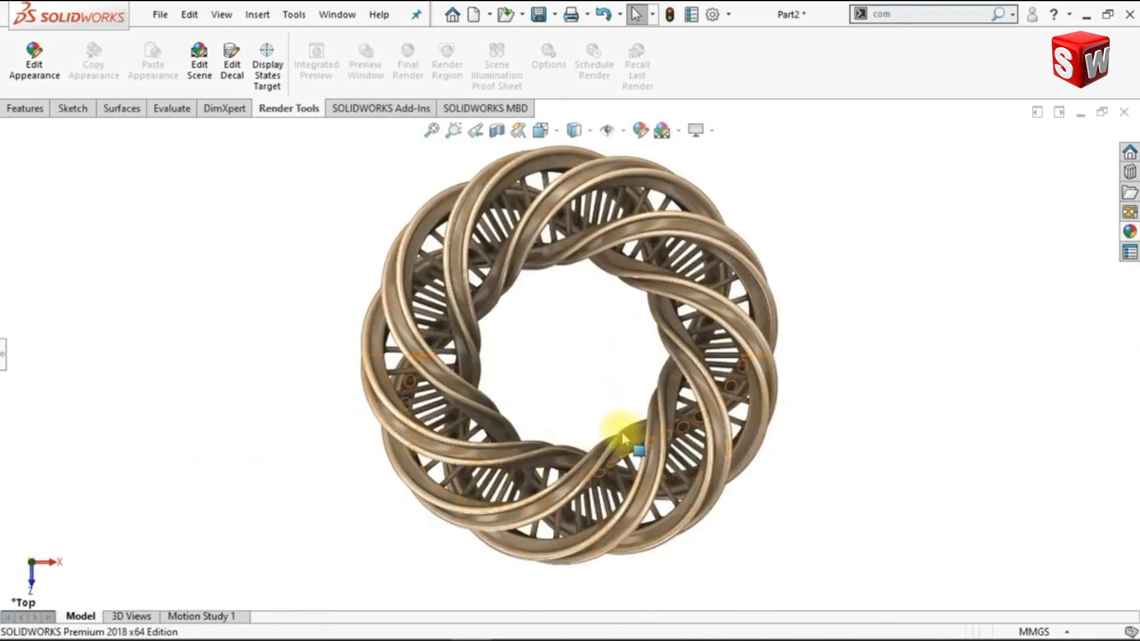
pyautogui.keyDown('ctrl'); pyautogui.moveTo(594, 375); pyautogui.dragTo(616, 385, button='middle'); pyautogui.keyUp('ctrl')
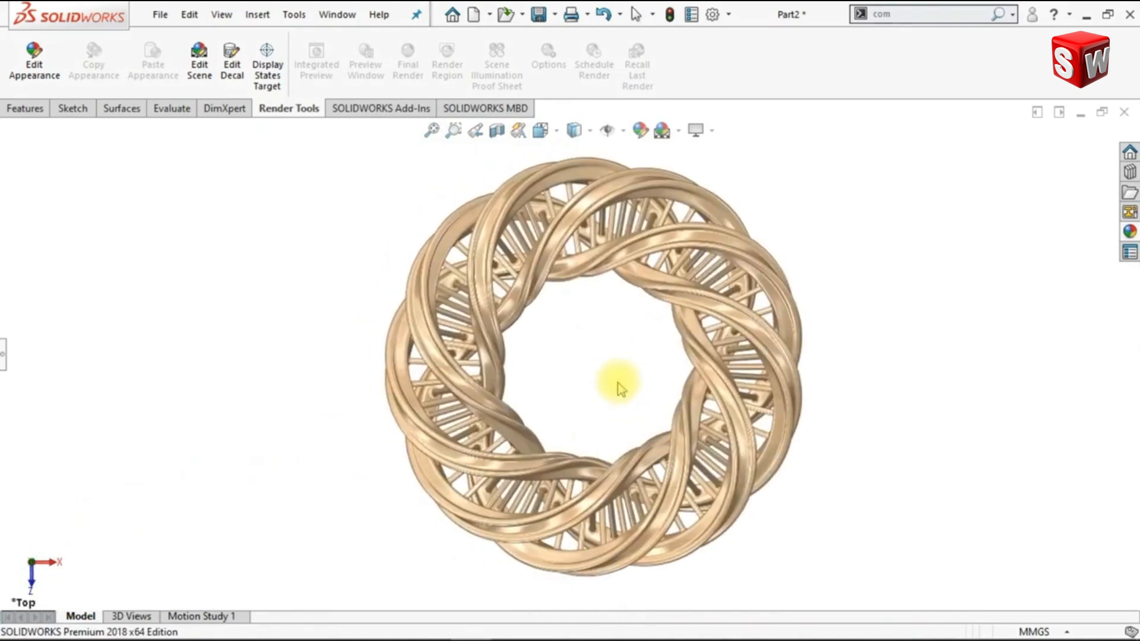
pyautogui.click(33, 585)
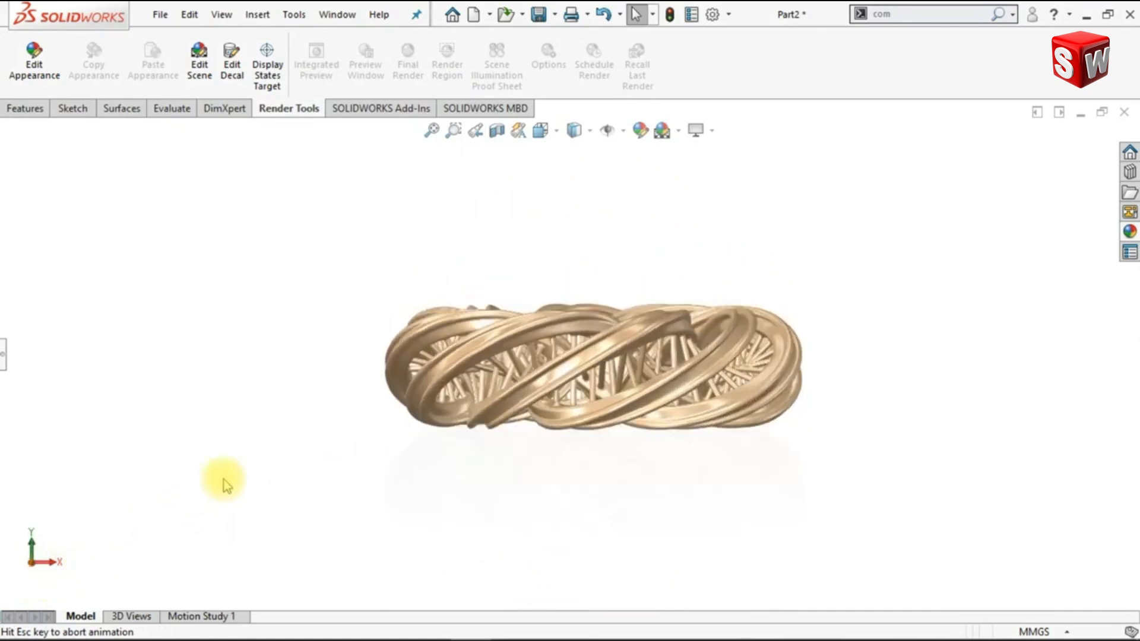
pyautogui.keyDown('shift'); pyautogui.moveTo(838, 382); pyautogui.dragTo(854, 312, button='middle'); pyautogui.keyUp('shift')
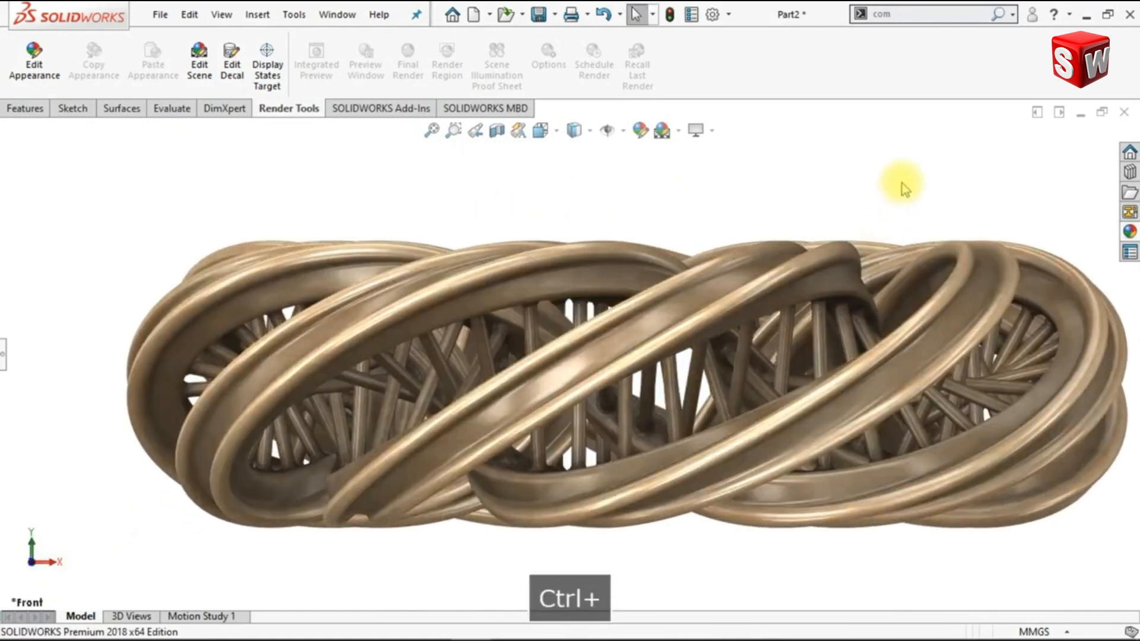
pyautogui.keyDown('ctrl'); pyautogui.moveTo(901, 184); pyautogui.dragTo(848, 168, button='middle'); pyautogui.keyUp('ctrl')
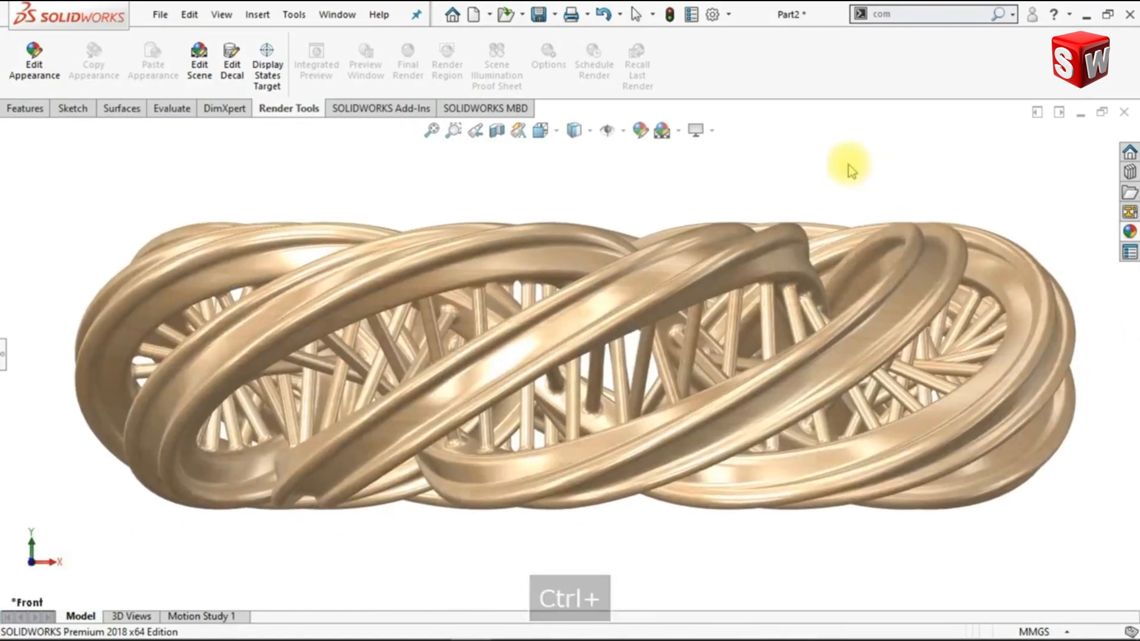
pyautogui.hotkey('ctrl', '7')
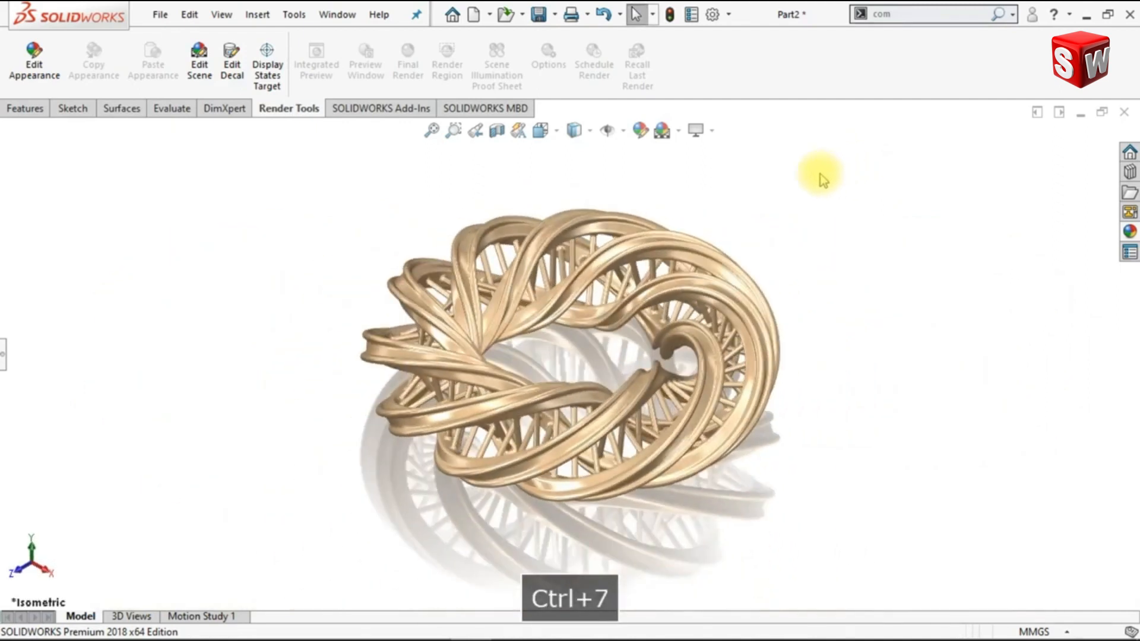
# Turn on Shadows In Shaded Mode and turn off Ambient Occlusion for the ring model
pyautogui.click(699, 130)
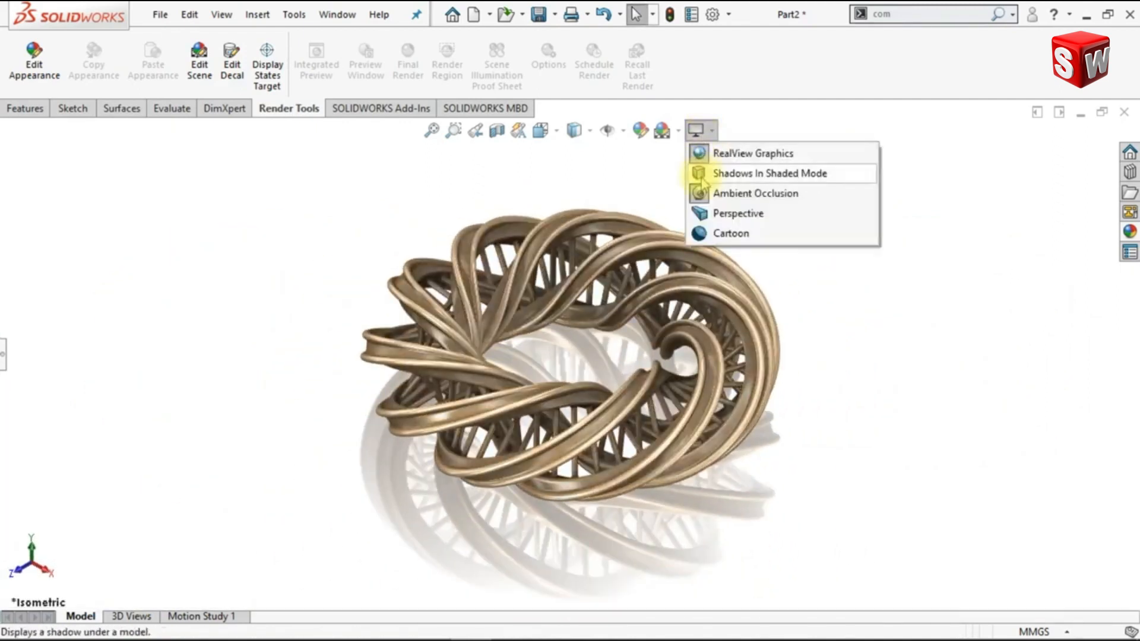
pyautogui.click(694, 173)
pyautogui.click(711, 132)
pyautogui.click(721, 191)
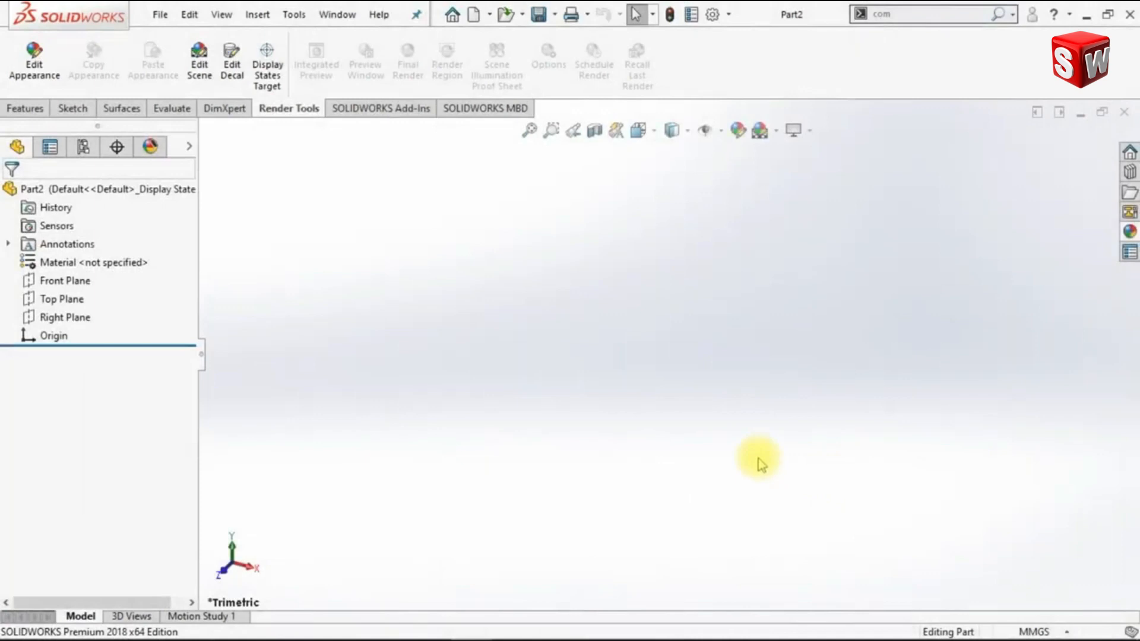
# Start a sketch on the Top Plane and draw a circle of about 77 mm radius centred on the origin
pyautogui.click(65, 300)
pyautogui.click(75, 263)
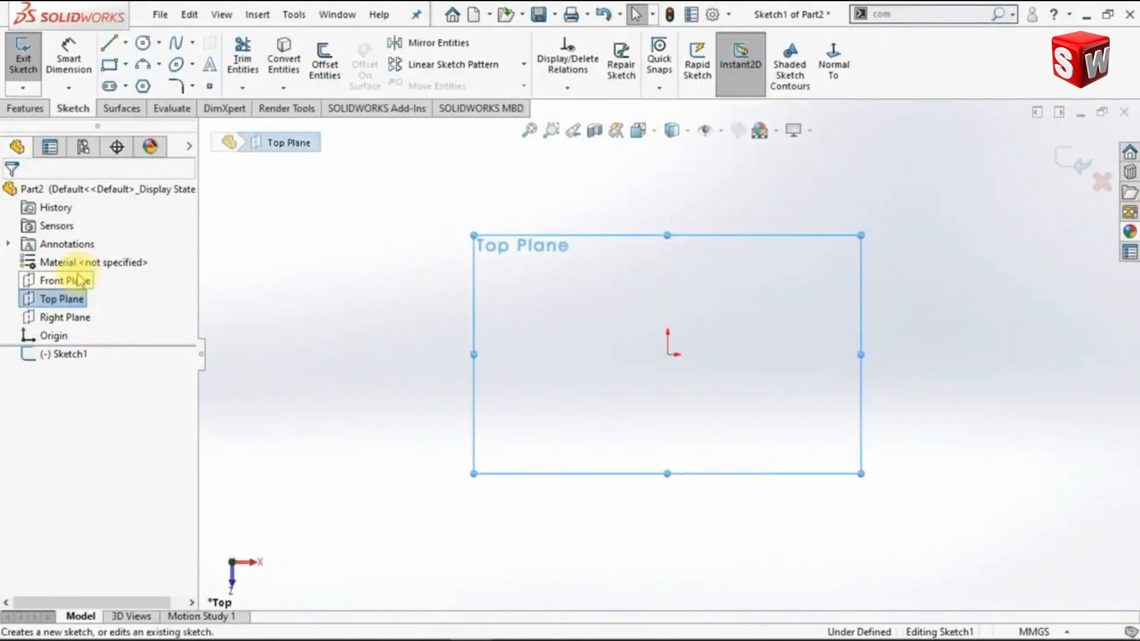
pyautogui.click(143, 43)
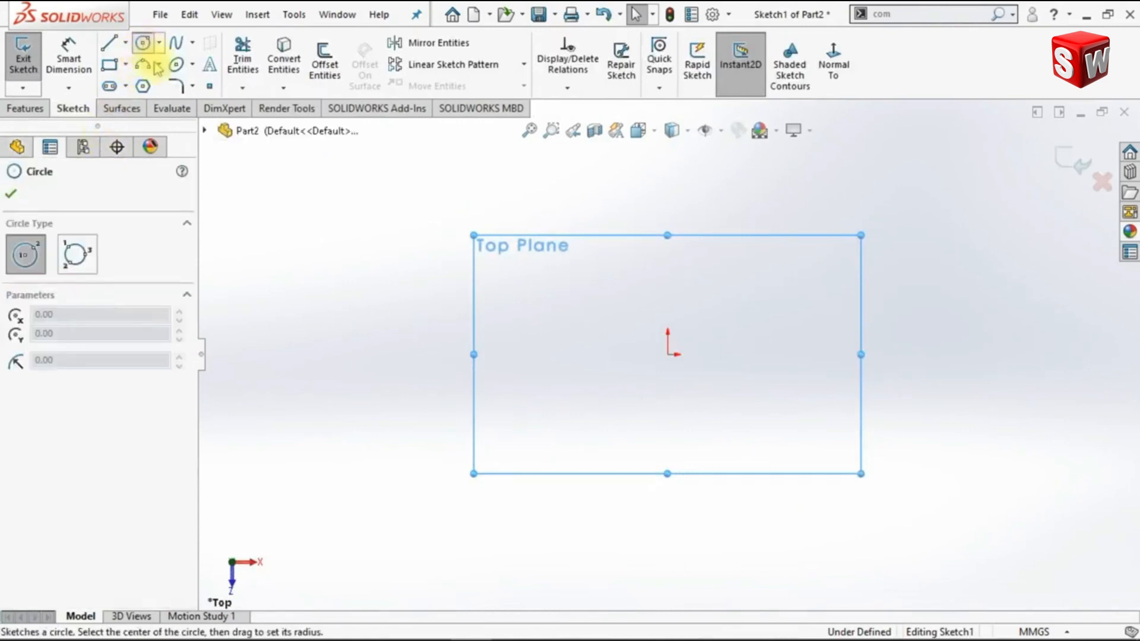
pyautogui.moveTo(668, 355); pyautogui.dragTo(802, 258)
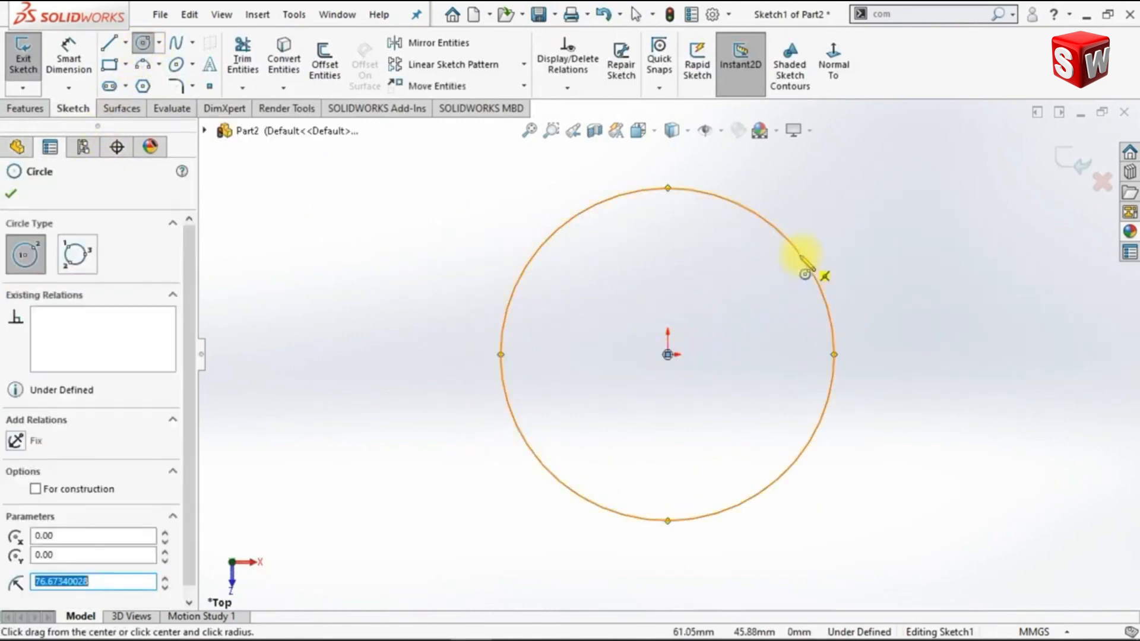
# Add a horizontal centerline across the circle between its left and right quadrant points
pyautogui.click(126, 42)
pyautogui.click(134, 84)
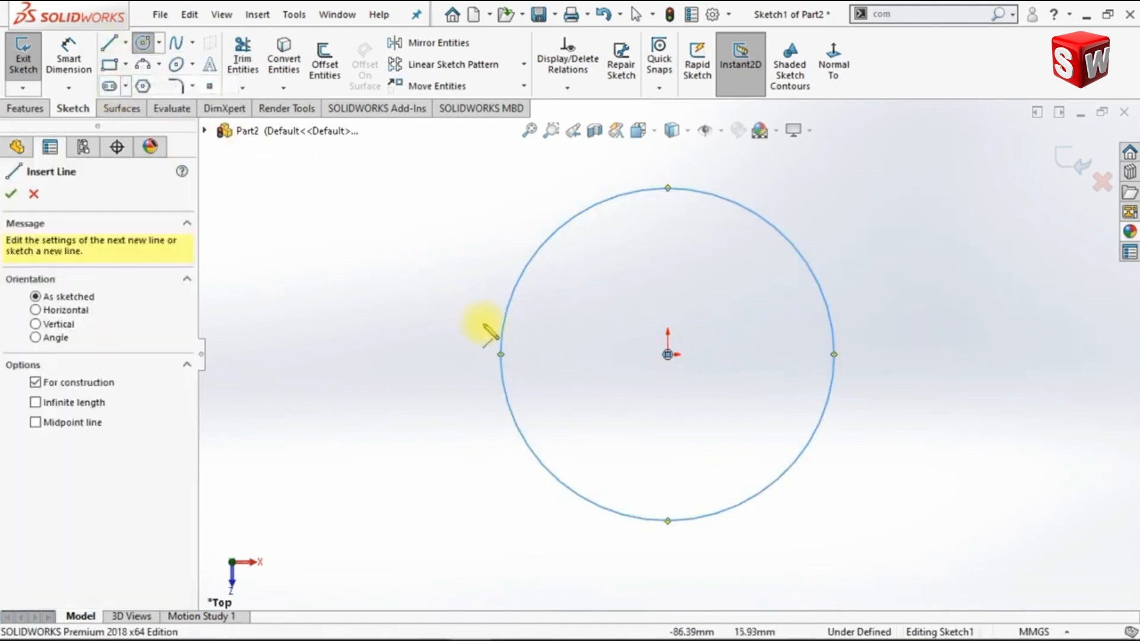
pyautogui.click(500, 355)
pyautogui.click(835, 354)
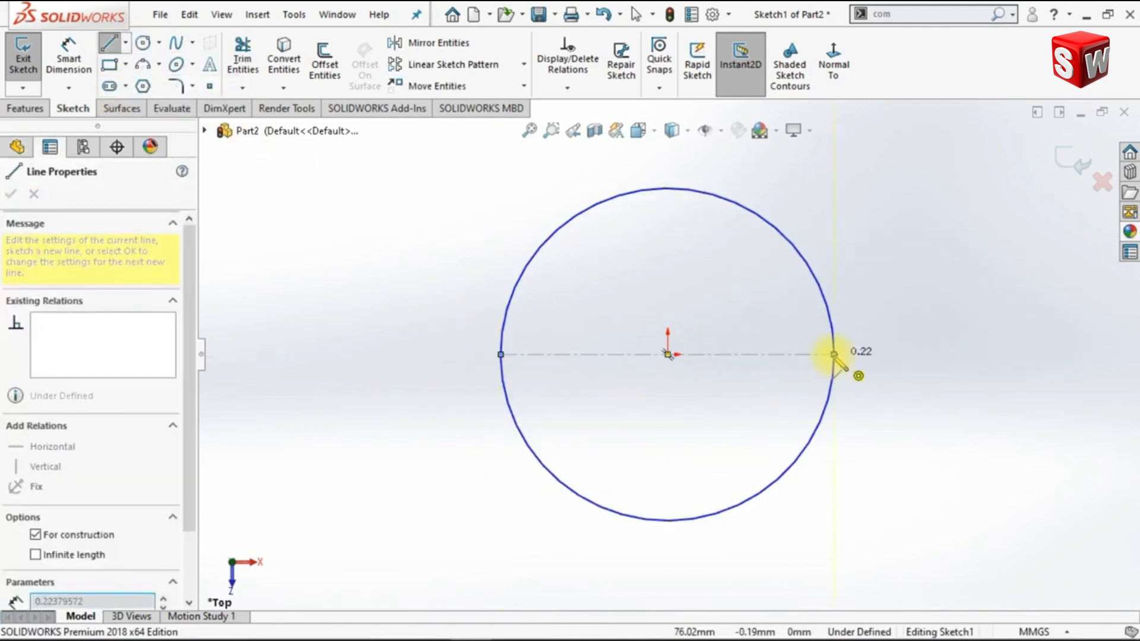
pyautogui.press('Escape')
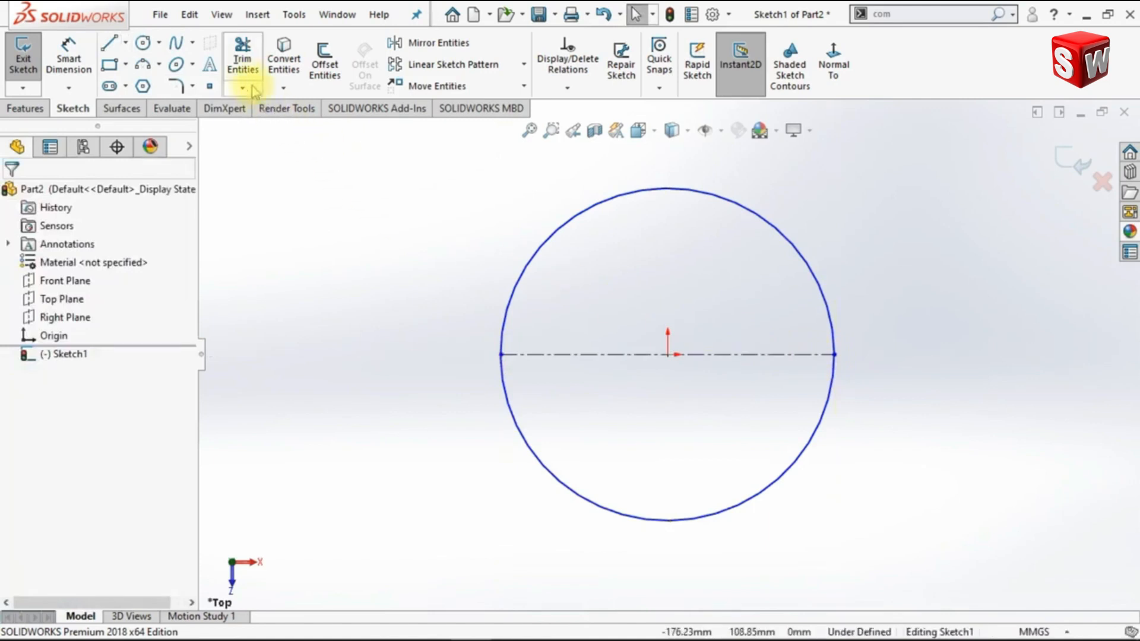
# Trim away the lower half of the circle with Power trim, leaving a semicircular arc above the centerline
pyautogui.click(243, 64)
pyautogui.moveTo(498, 407); pyautogui.dragTo(538, 407)
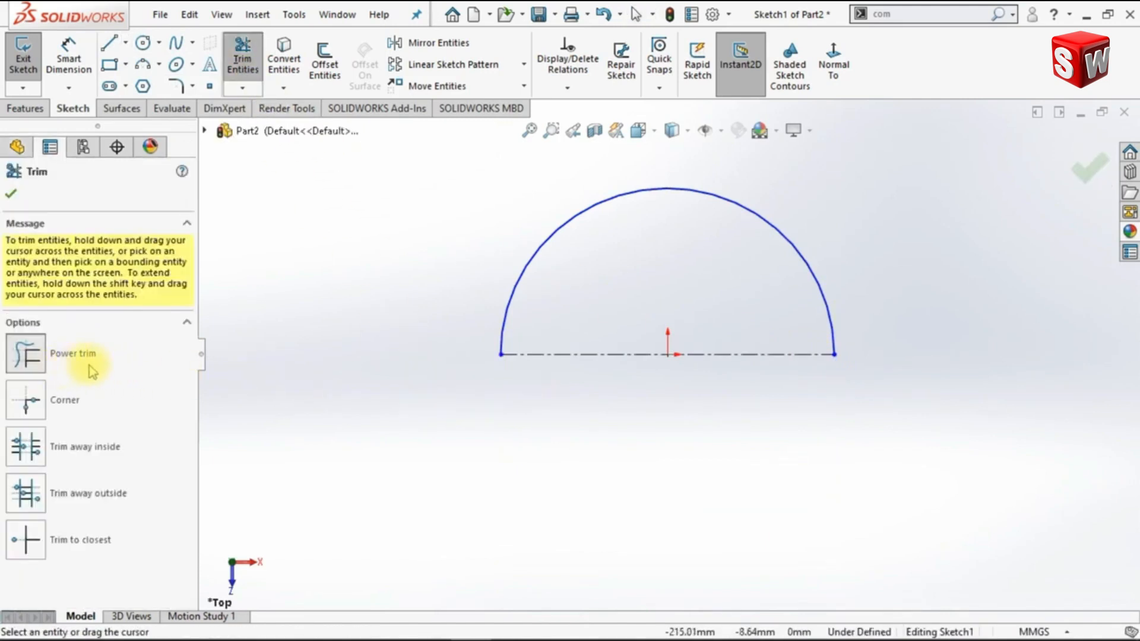
pyautogui.click(12, 195)
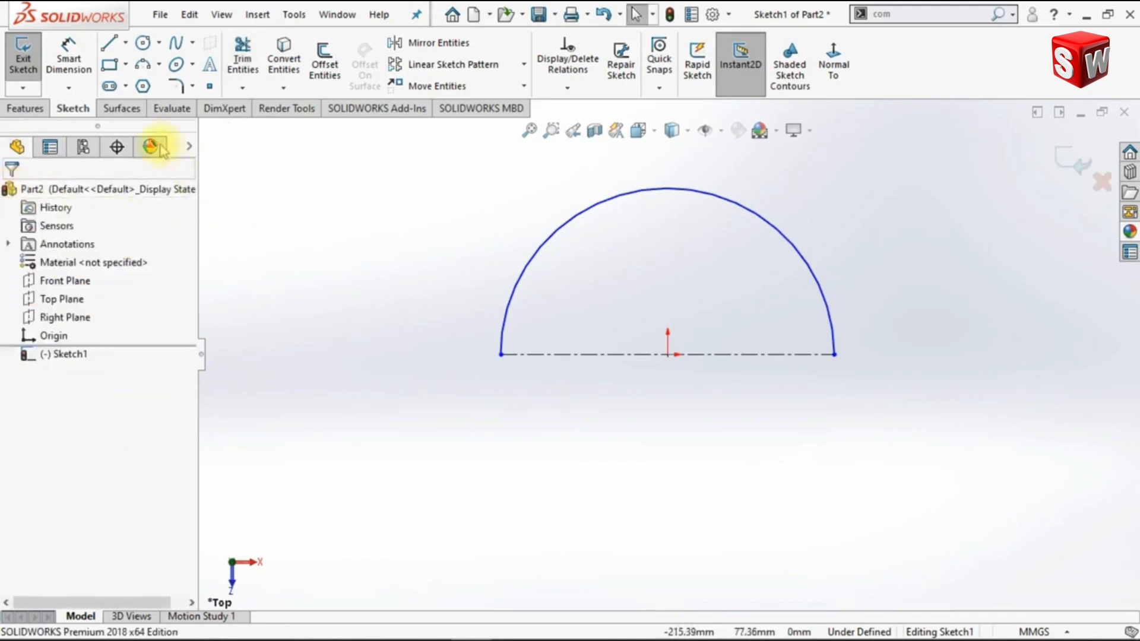
# Dimension the centerline's length as 100 mm
pyautogui.click(71, 75)
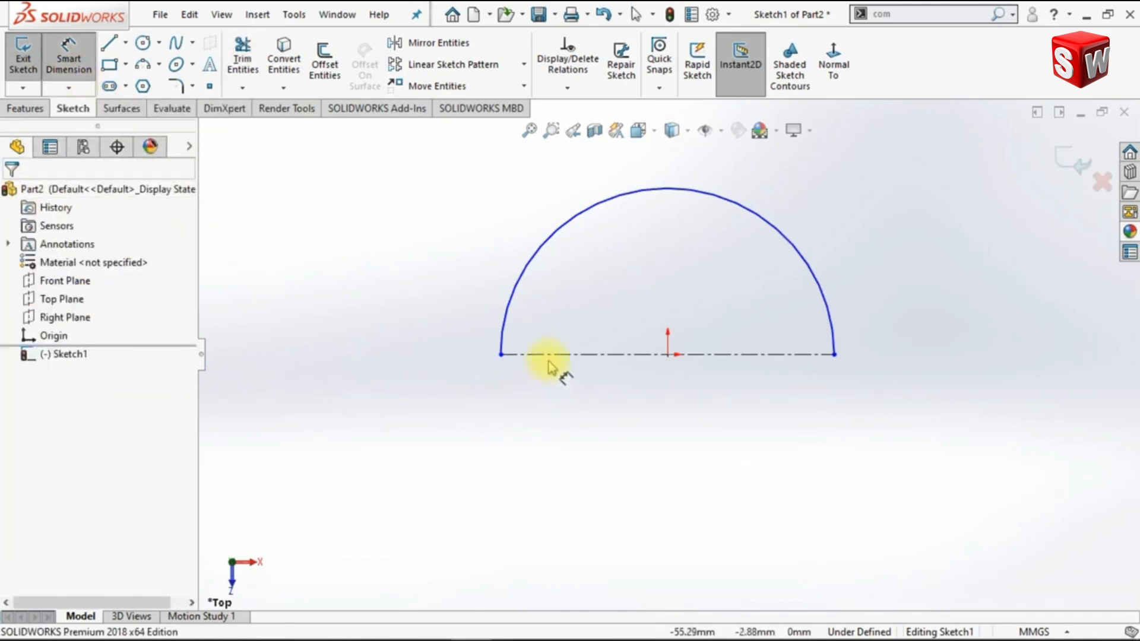
pyautogui.click(579, 355)
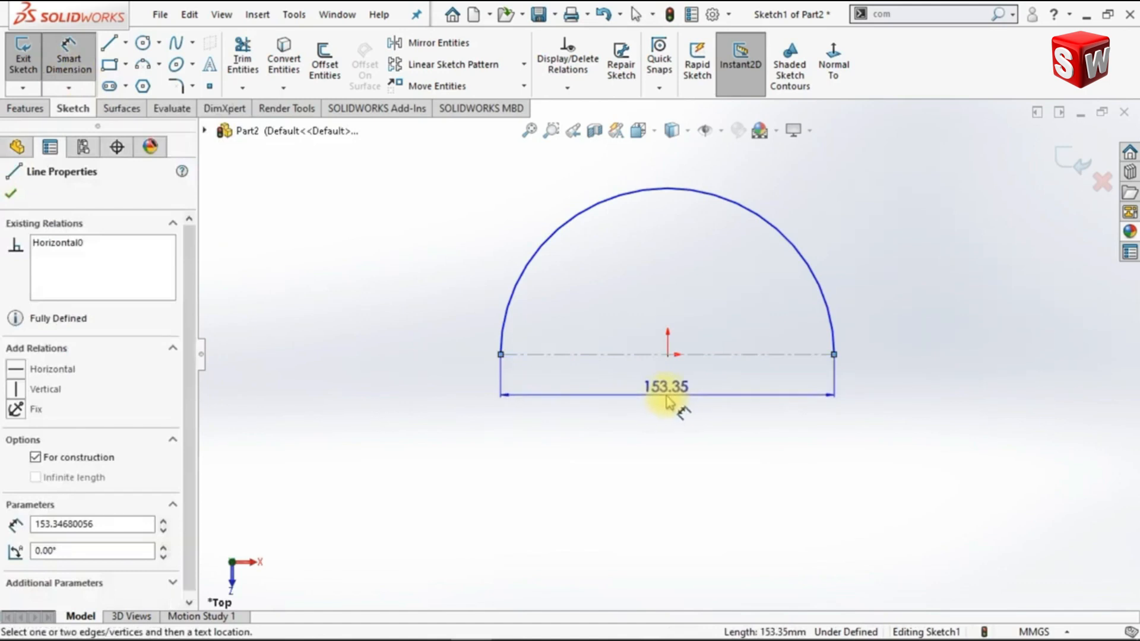
pyautogui.click(667, 404)
pyautogui.write('100')
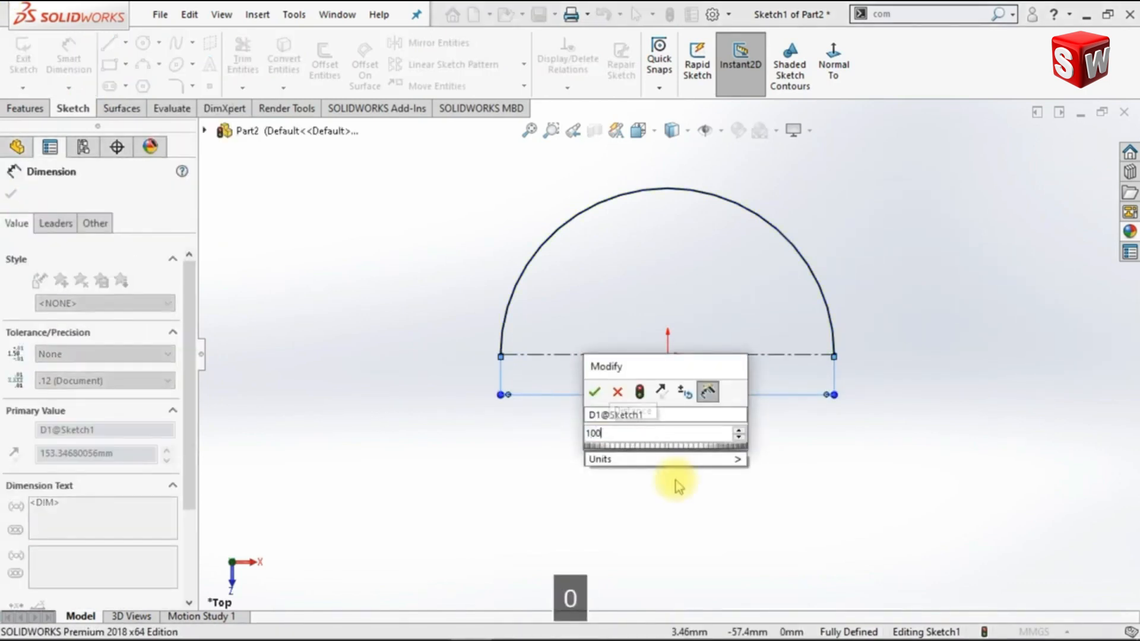
pyautogui.press('Return')
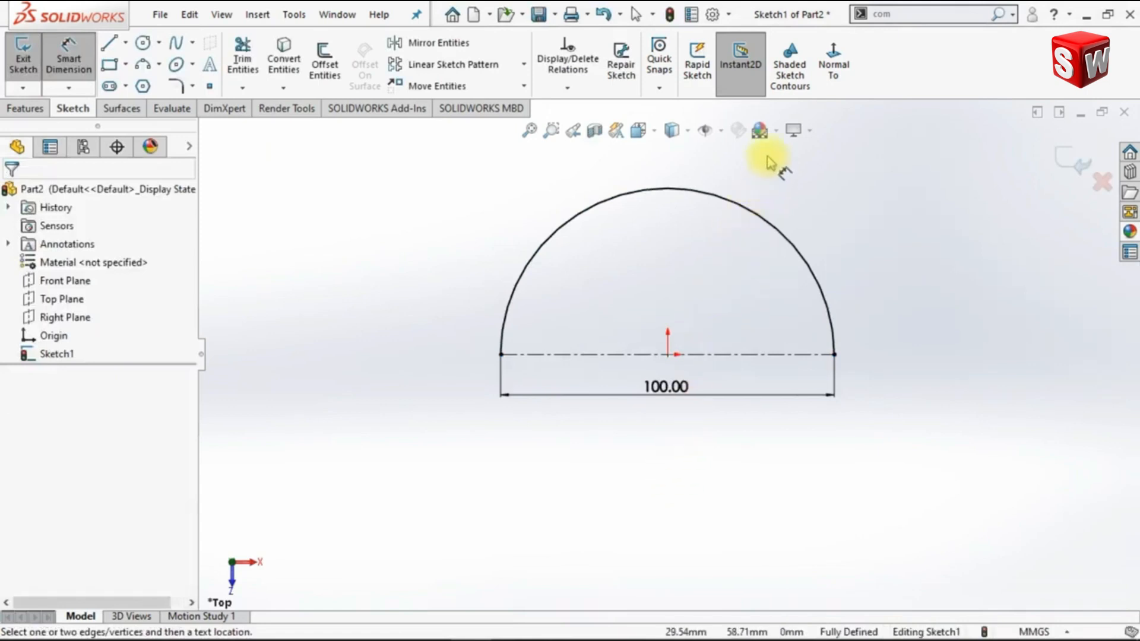
# Change the scene to a plain white background, exit the semicircle sketch and show the model in isometric view
pyautogui.click(777, 131)
pyautogui.click(790, 169)
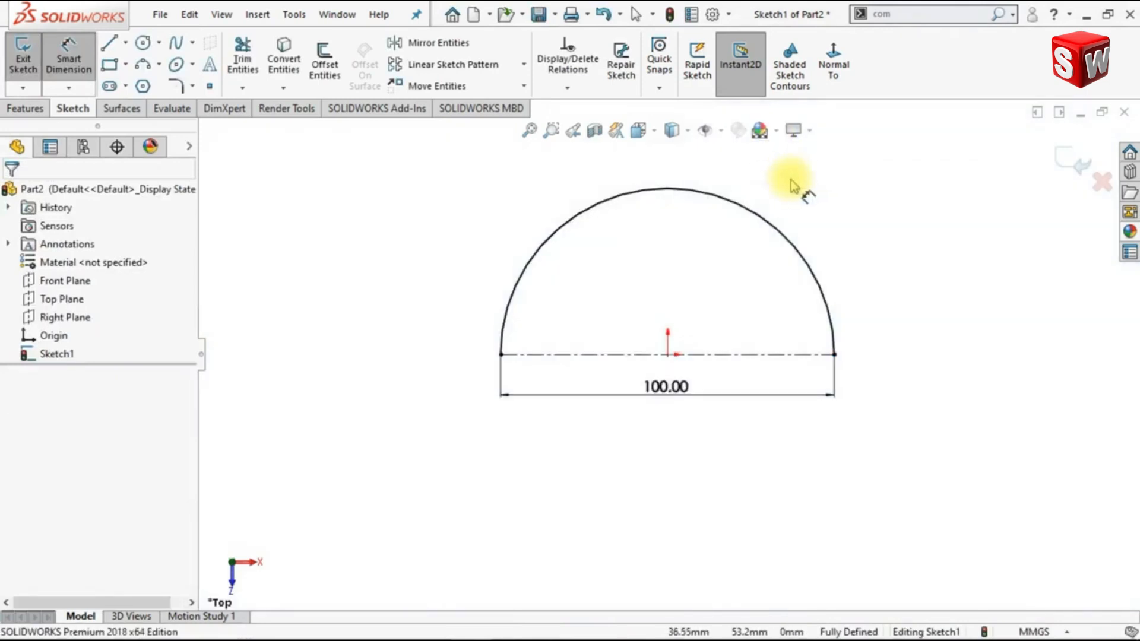
pyautogui.click(1063, 163)
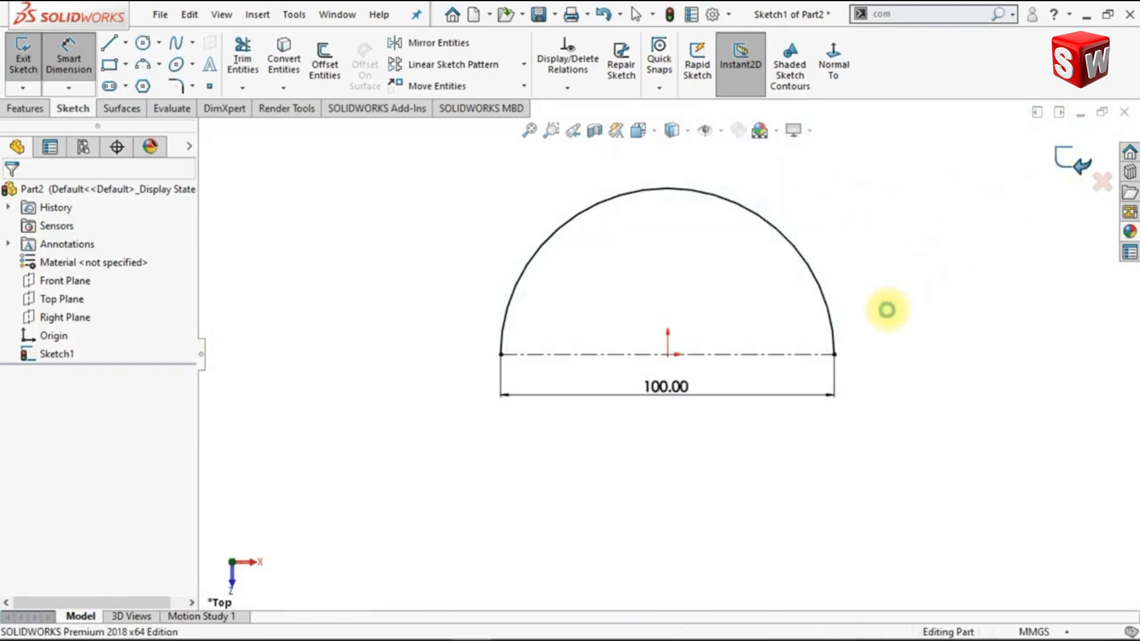
pyautogui.hotkey('ctrl', '7')
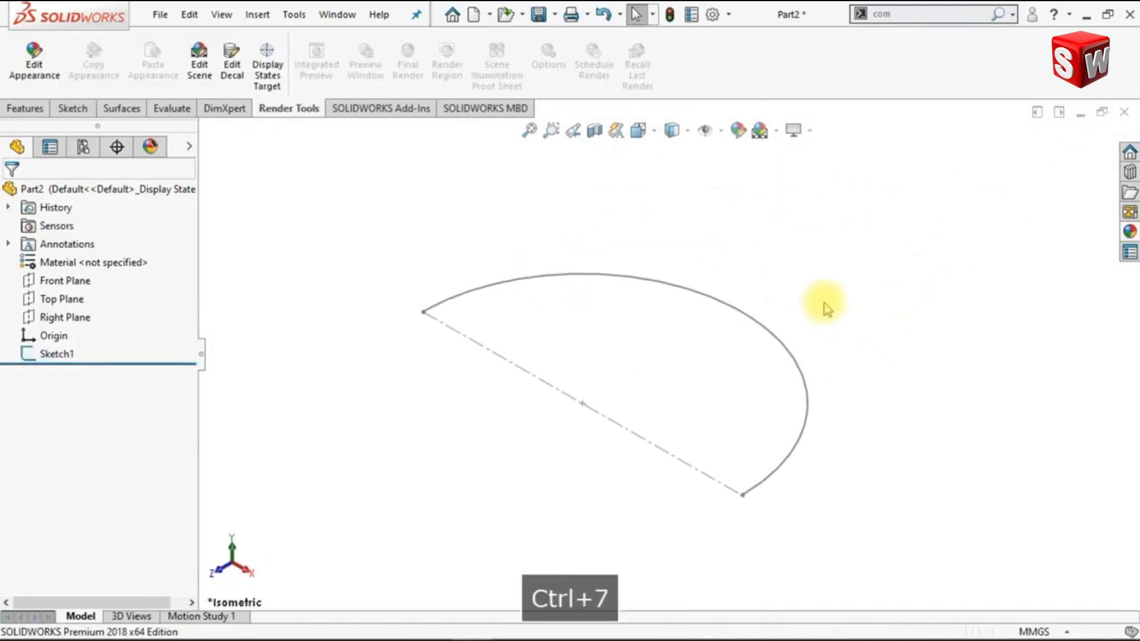
# Start a sketch on the Front Plane and place a point on the left endpoint of the semicircle
pyautogui.click(72, 288)
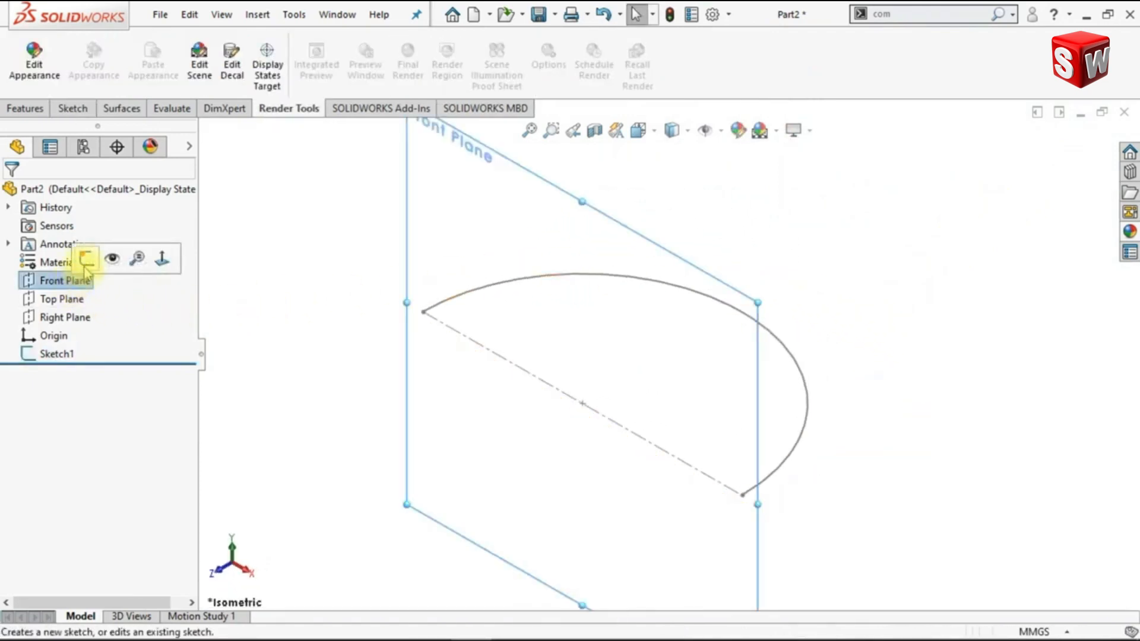
pyautogui.click(84, 255)
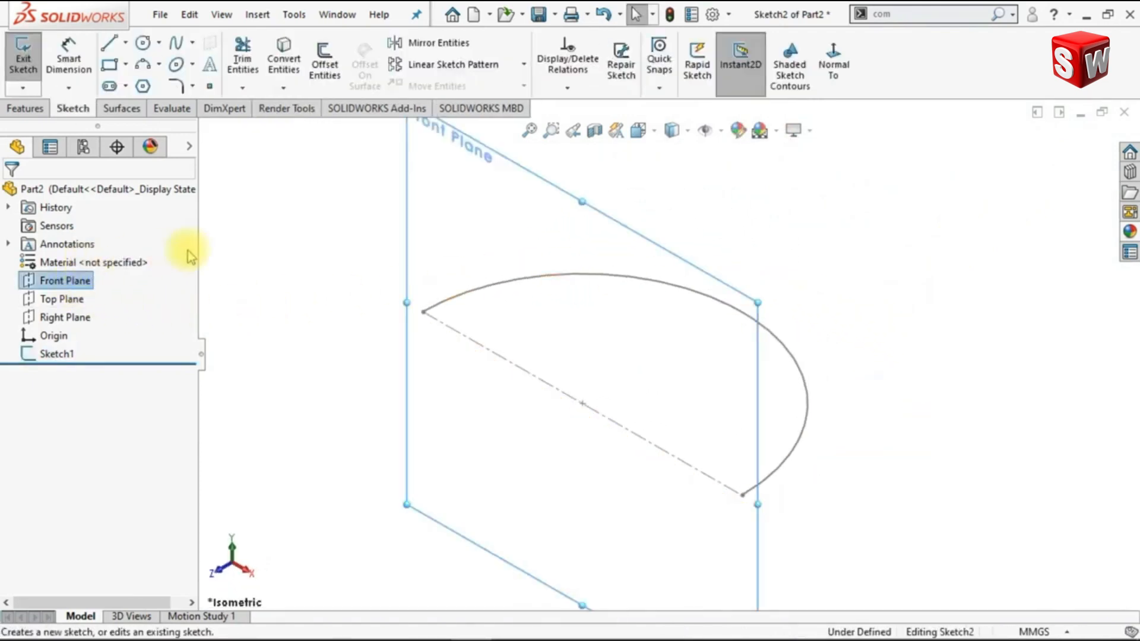
pyautogui.click(215, 90)
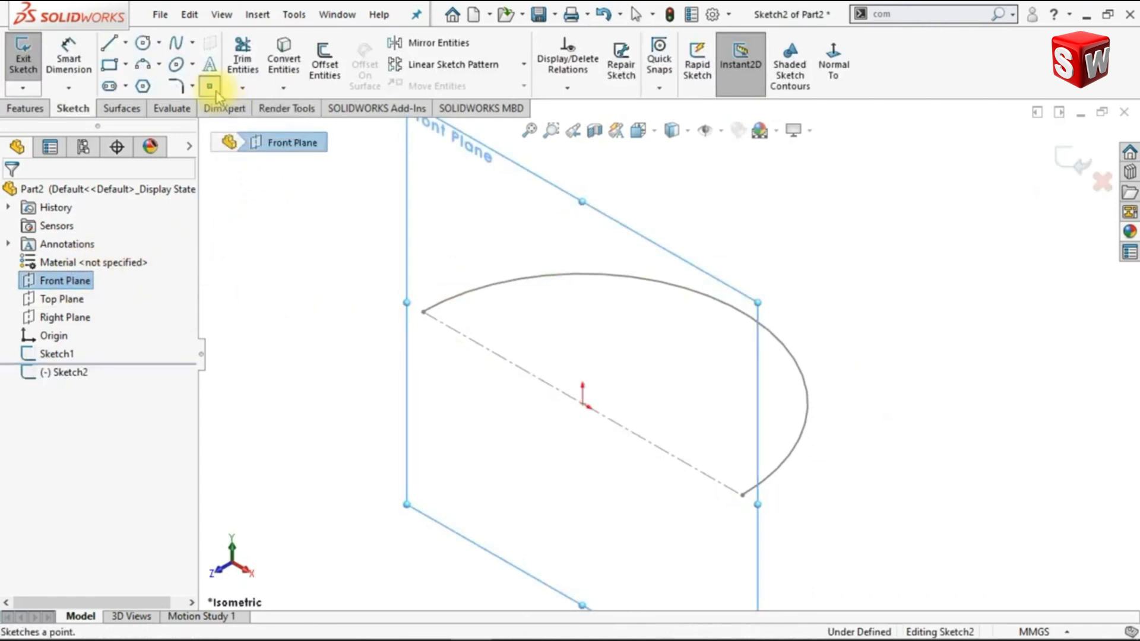
pyautogui.click(423, 312)
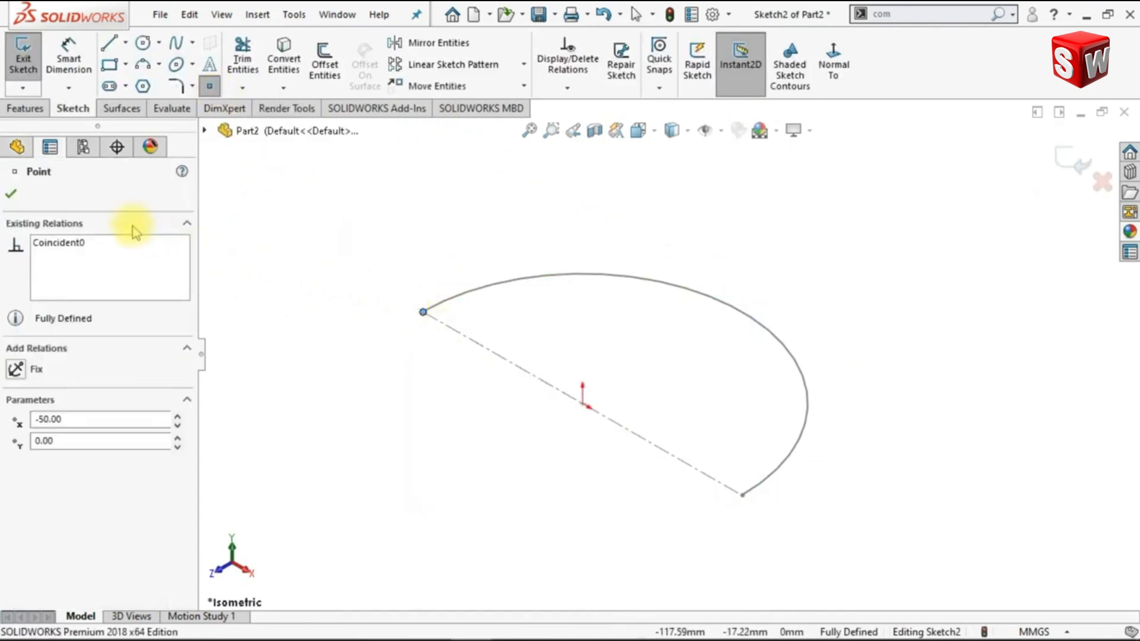
pyautogui.click(22, 198)
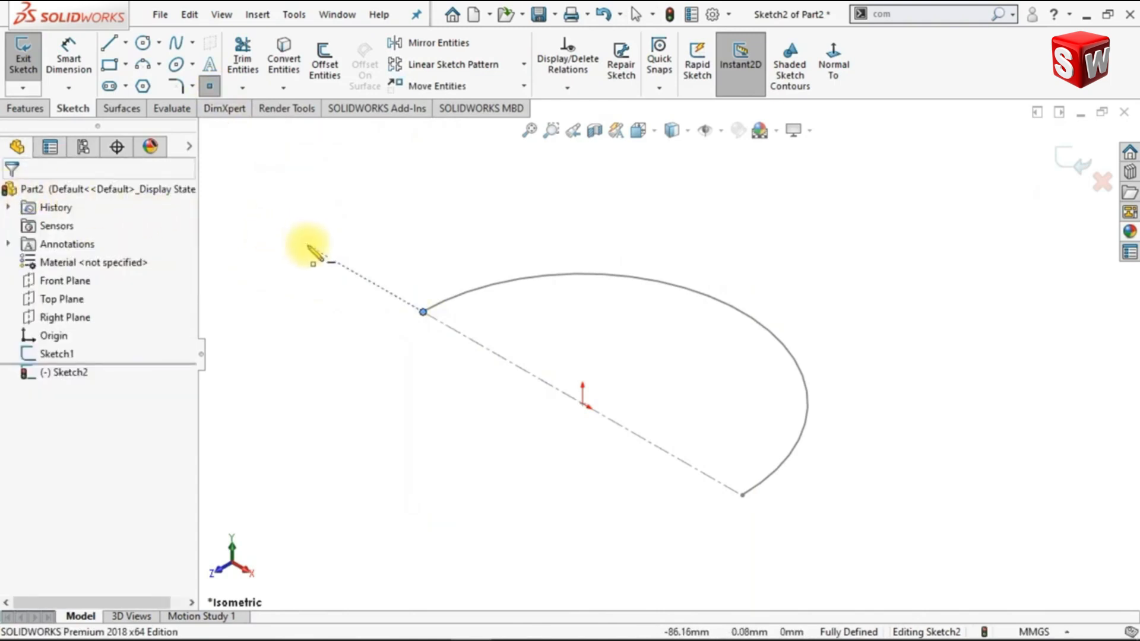
pyautogui.press('Escape')
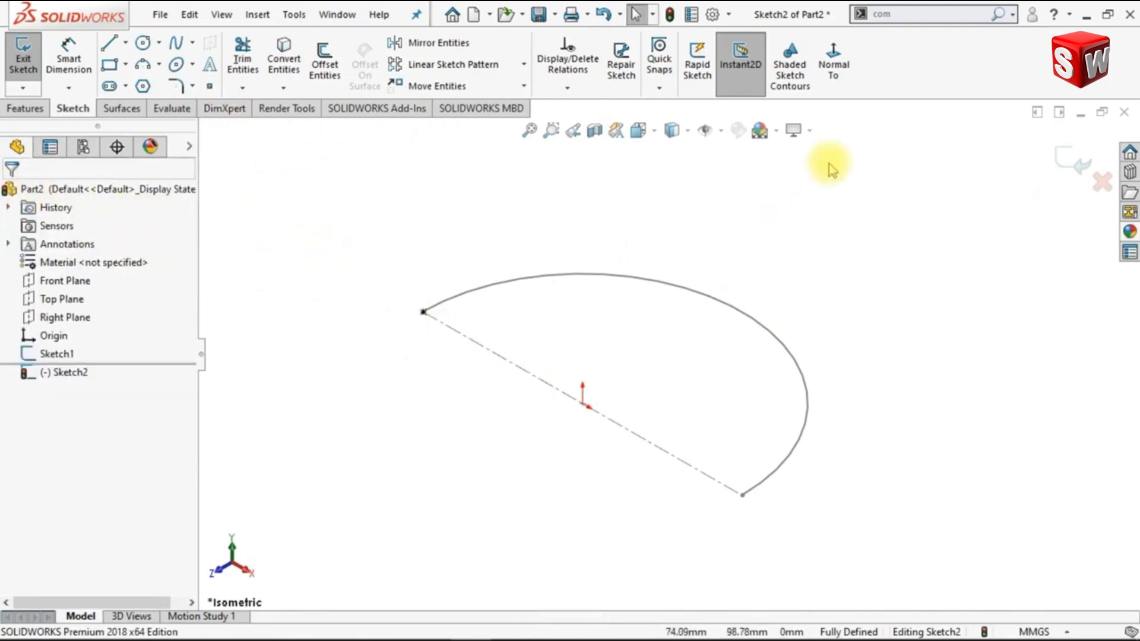
# Sketch a corner rectangle with construction lines from midpoints, above the semicircle's left endpoint, in a view normal to the sketch
pyautogui.click(839, 83)
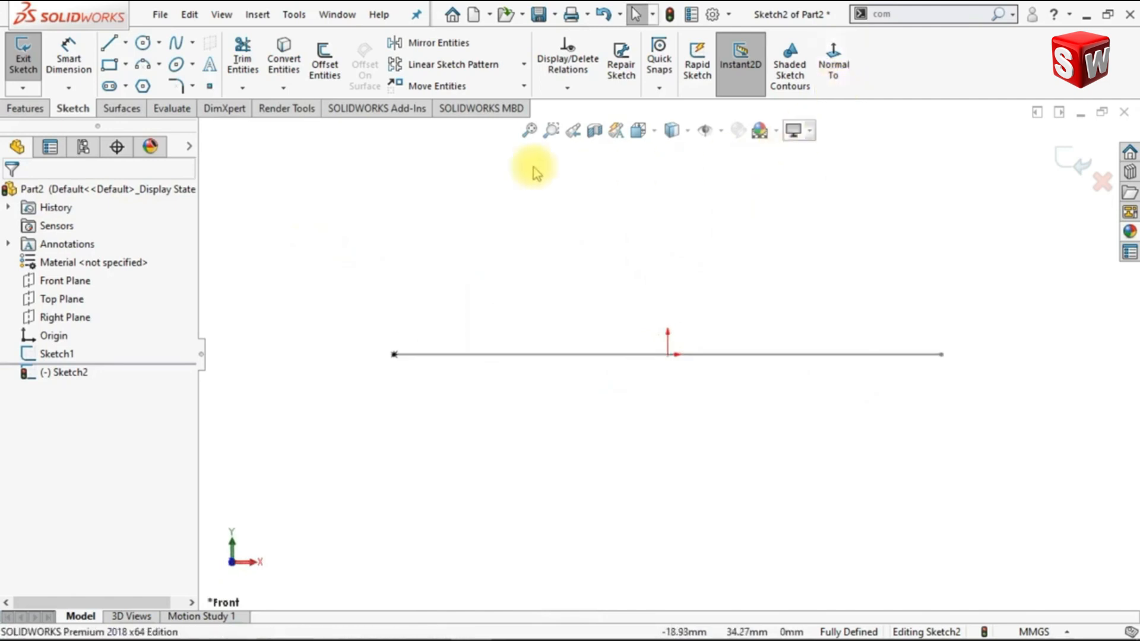
pyautogui.click(116, 75)
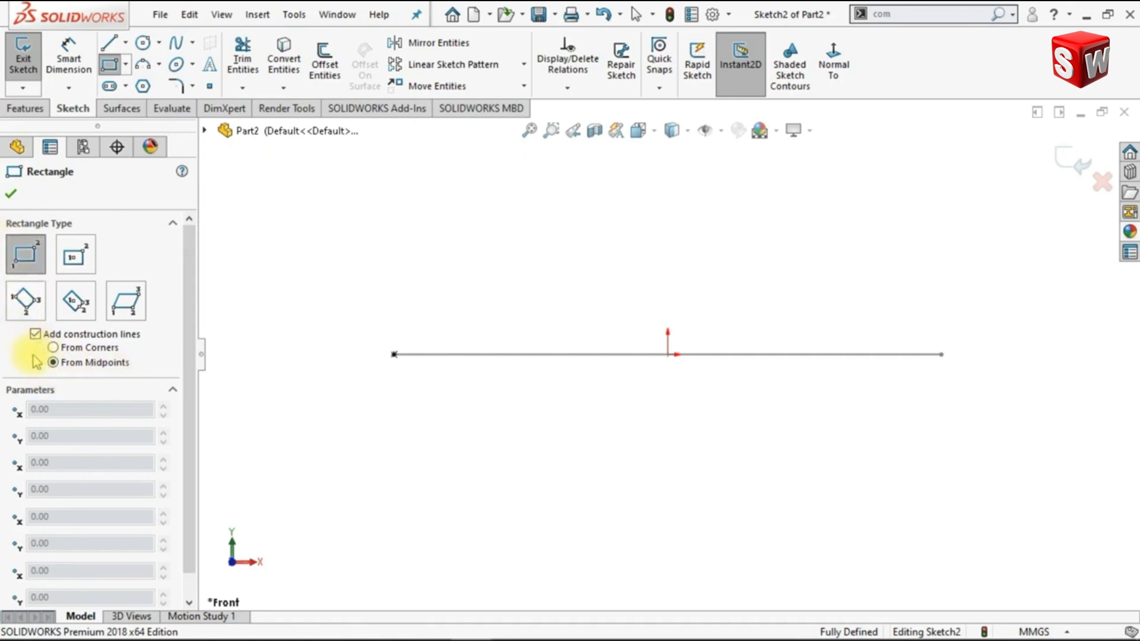
pyautogui.click(354, 243)
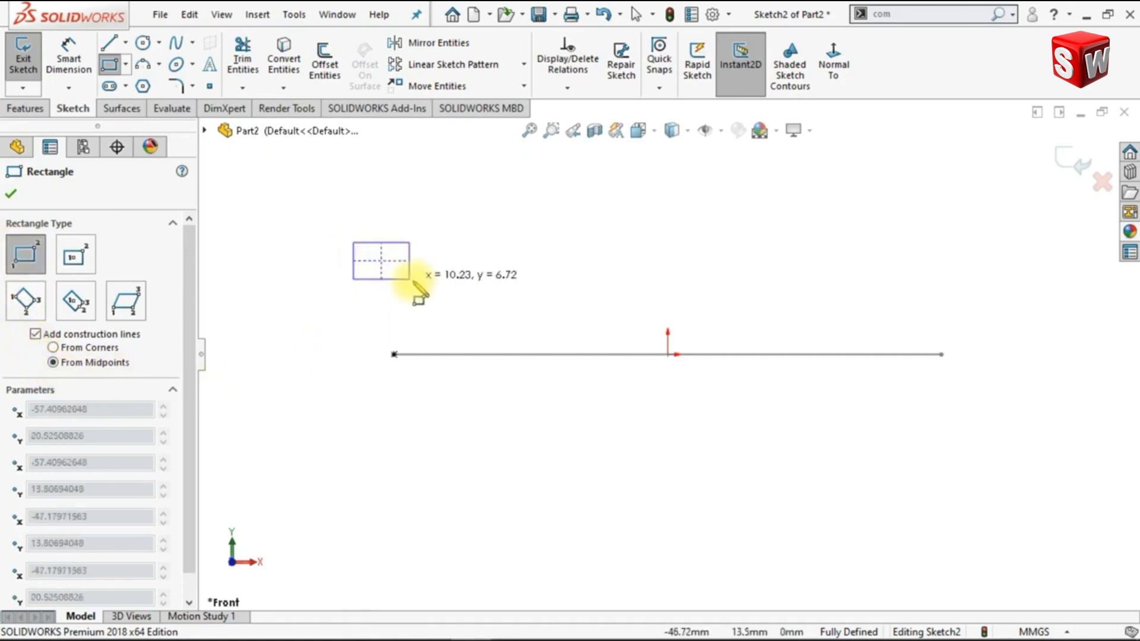
pyautogui.click(423, 284)
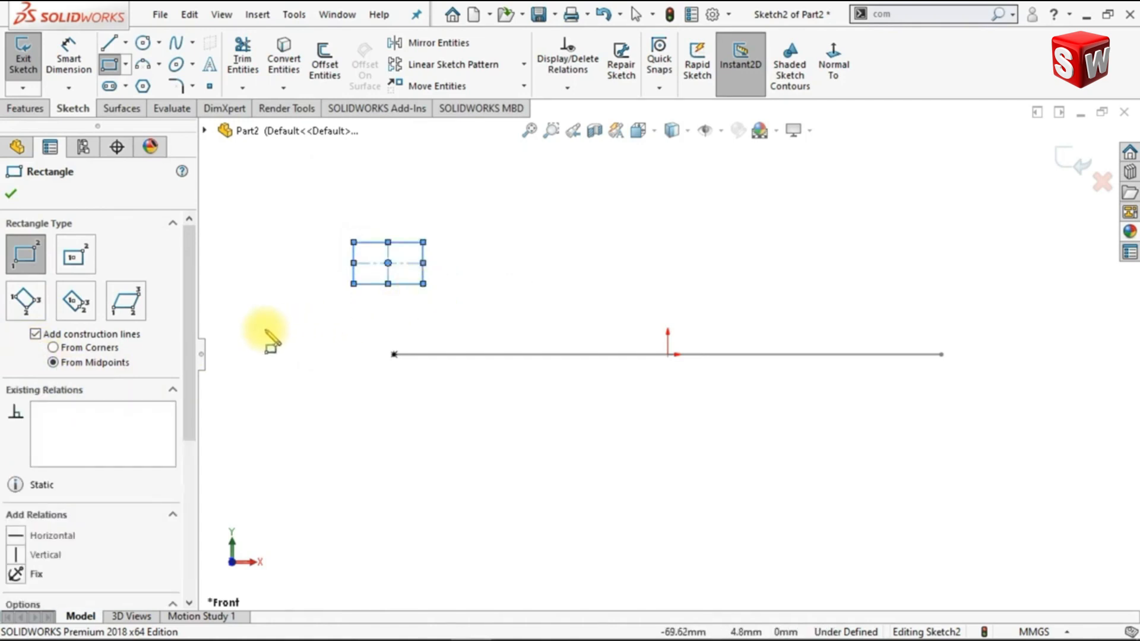
# Convert the rectangle's outline to construction geometry and finish the rectangle
pyautogui.moveTo(191, 305); pyautogui.dragTo(188, 450)
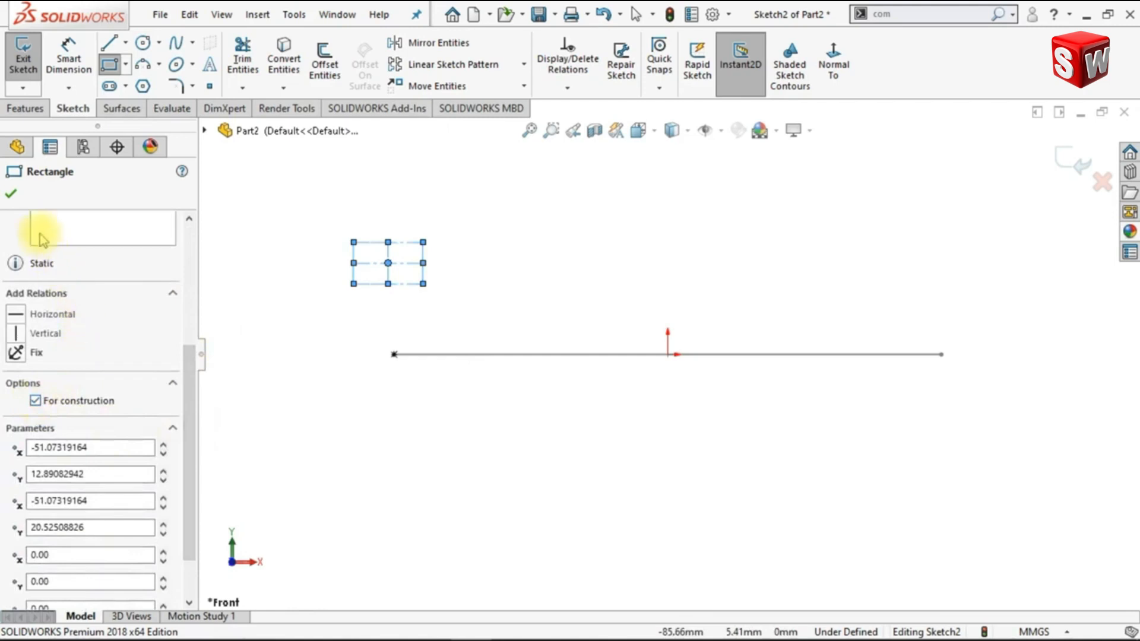
pyautogui.click(13, 197)
pyautogui.press('Escape')
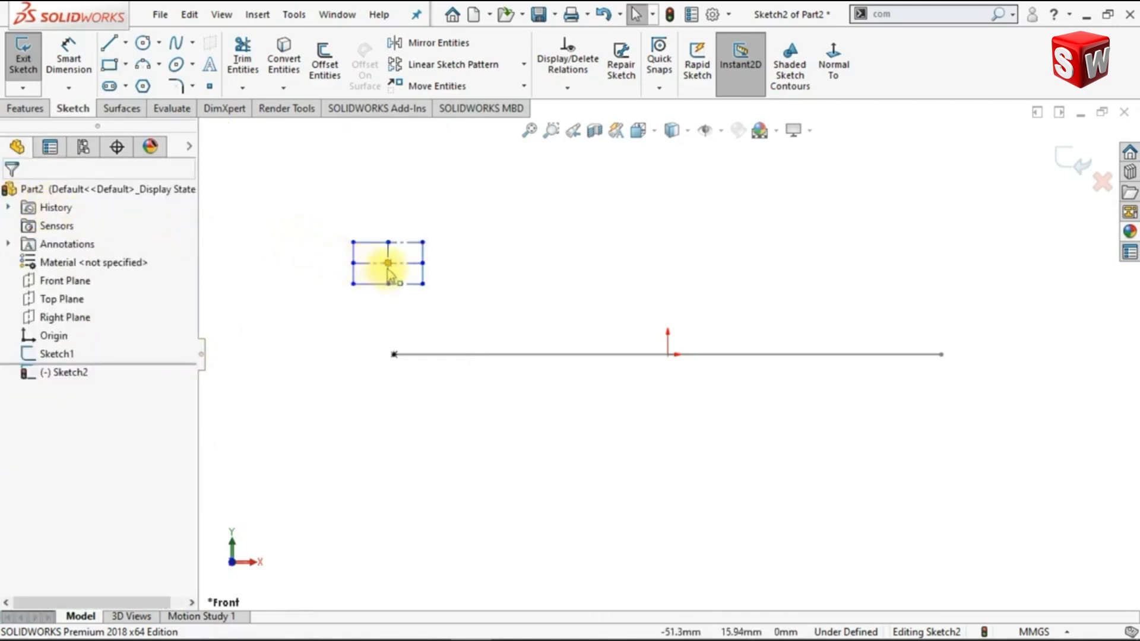
# Add a vertical relation between the rectangle's center point and the point on the semicircle's left endpoint
pyautogui.keyDown('ctrl'); pyautogui.click(388, 263); pyautogui.keyUp('ctrl')
pyautogui.keyDown('ctrl'); pyautogui.click(393, 356); pyautogui.keyUp('ctrl')
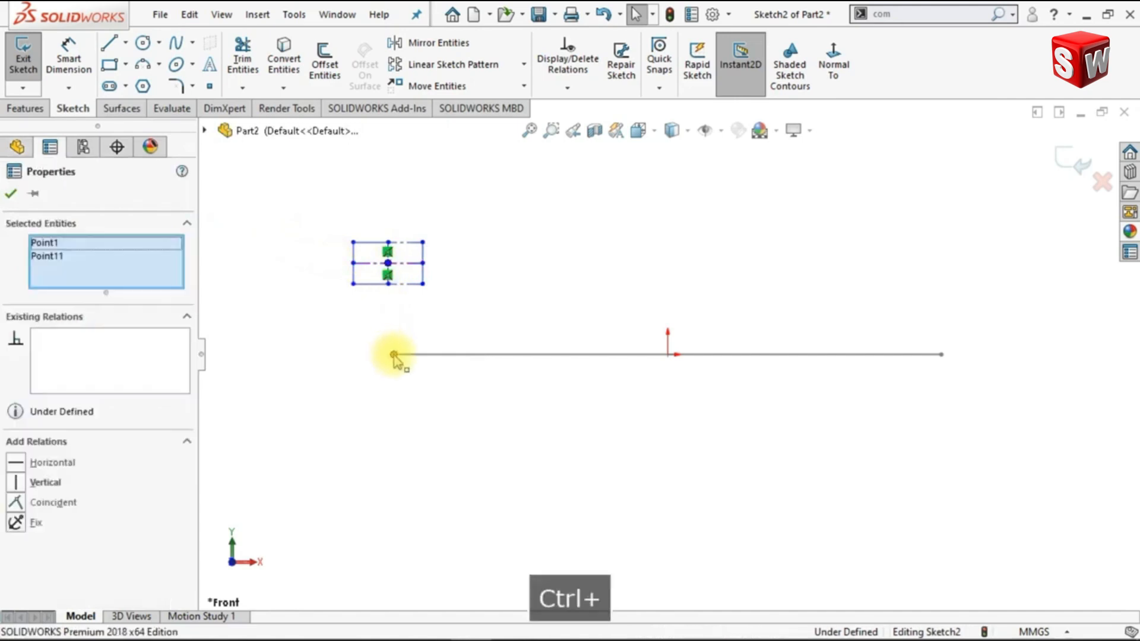
pyautogui.click(468, 280)
pyautogui.click(479, 234)
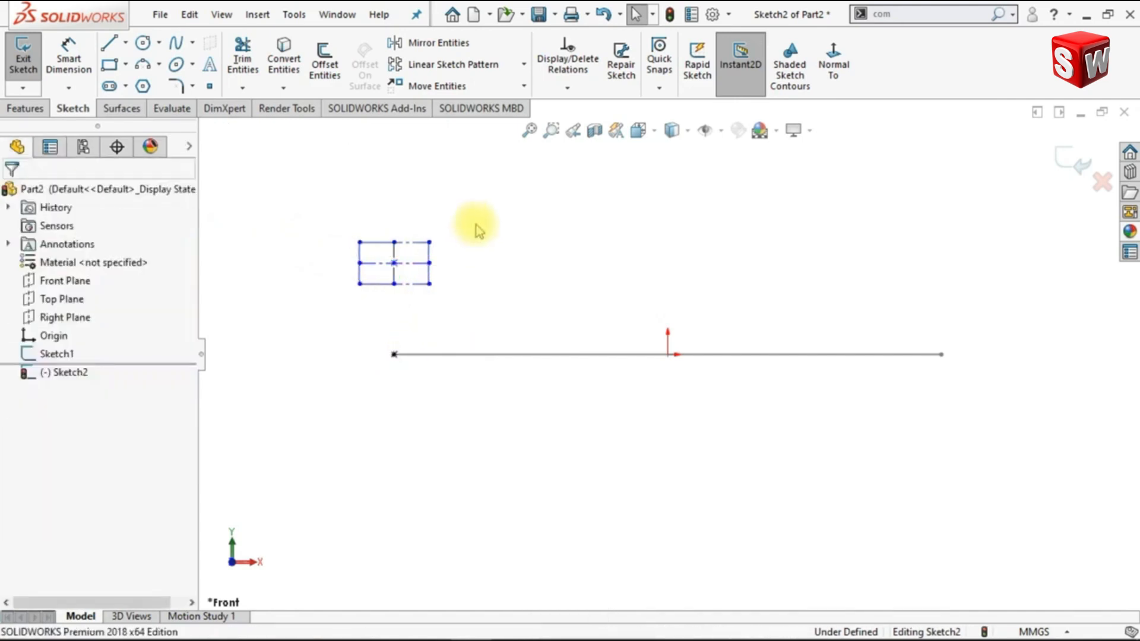
# Dimension the vertical distance between the rectangle's center and the semicircle's left endpoint as 15 mm
pyautogui.click(73, 68)
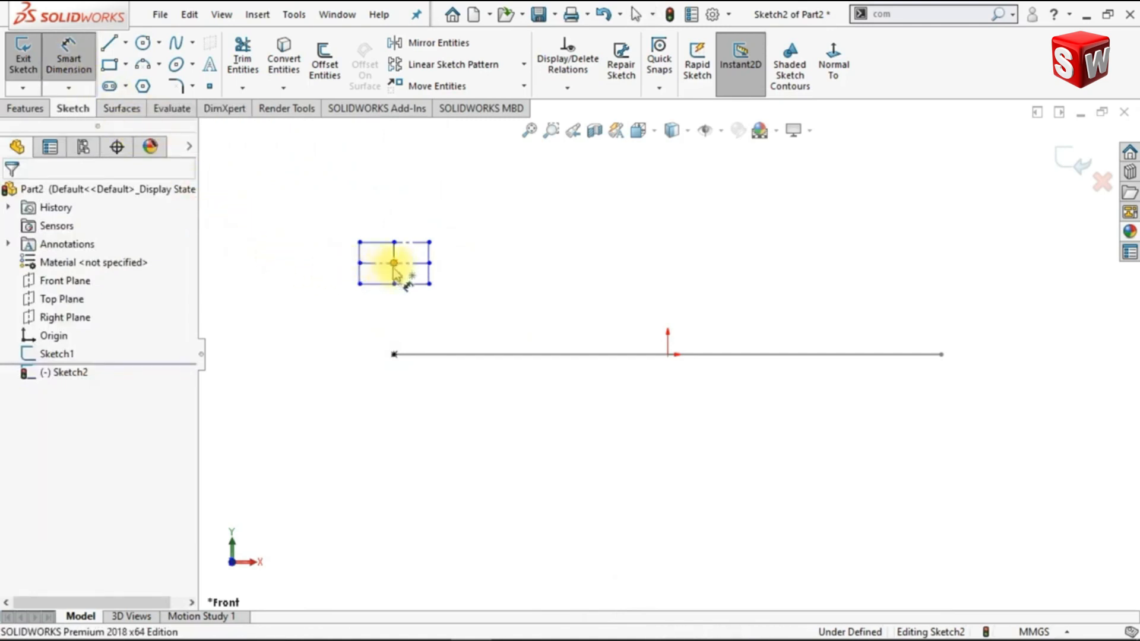
pyautogui.click(394, 263)
pyautogui.click(393, 355)
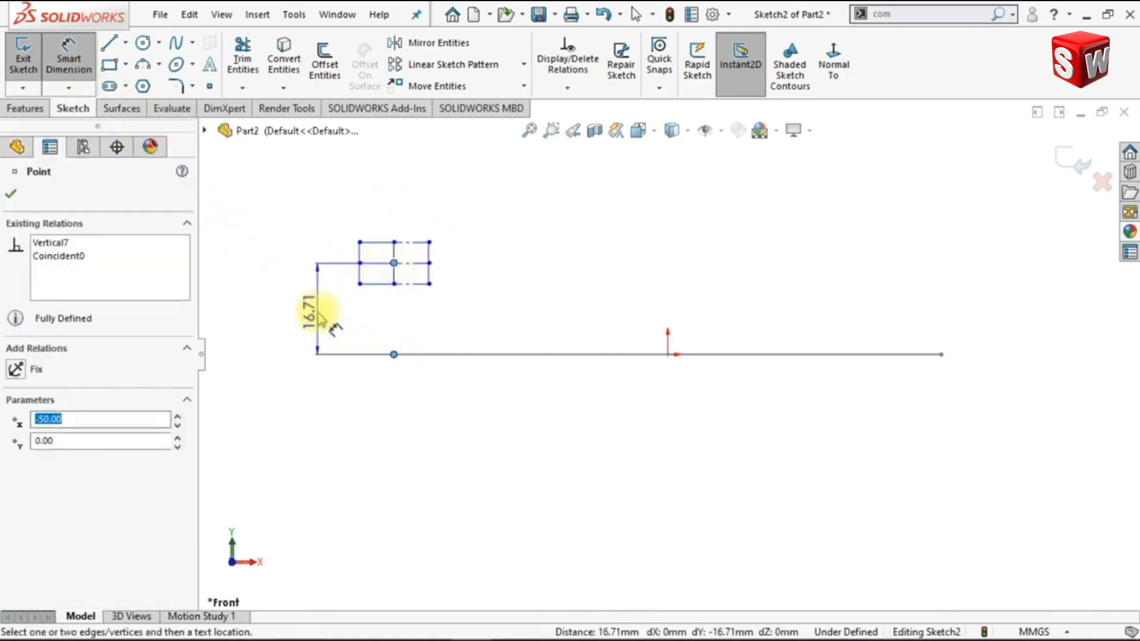
pyautogui.click(343, 439)
pyautogui.write('15')
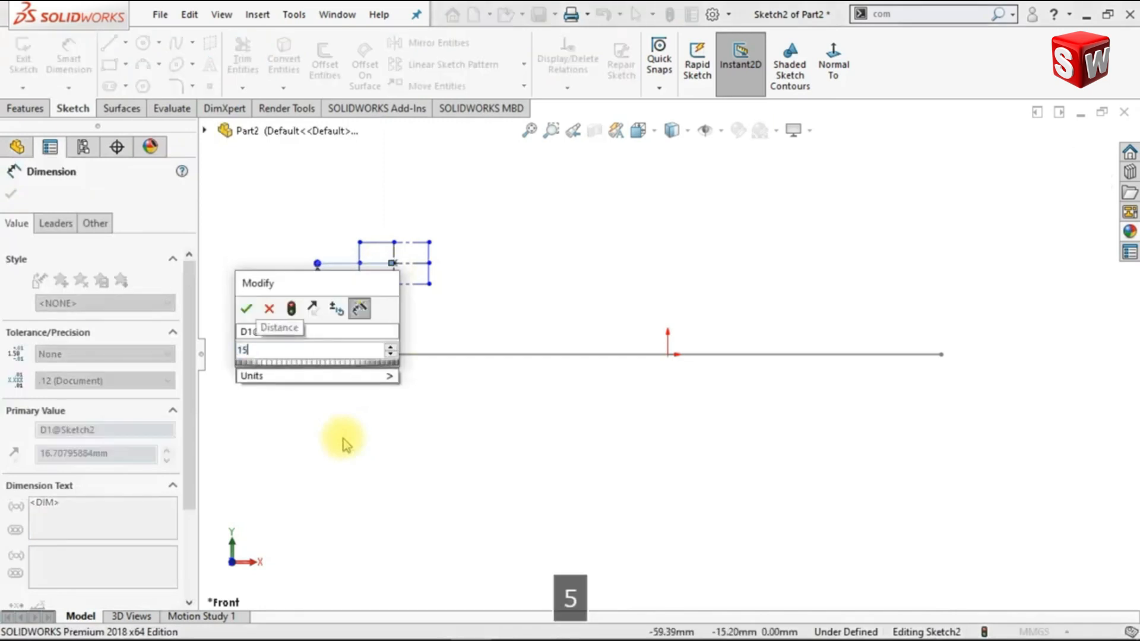
pyautogui.press('Return')
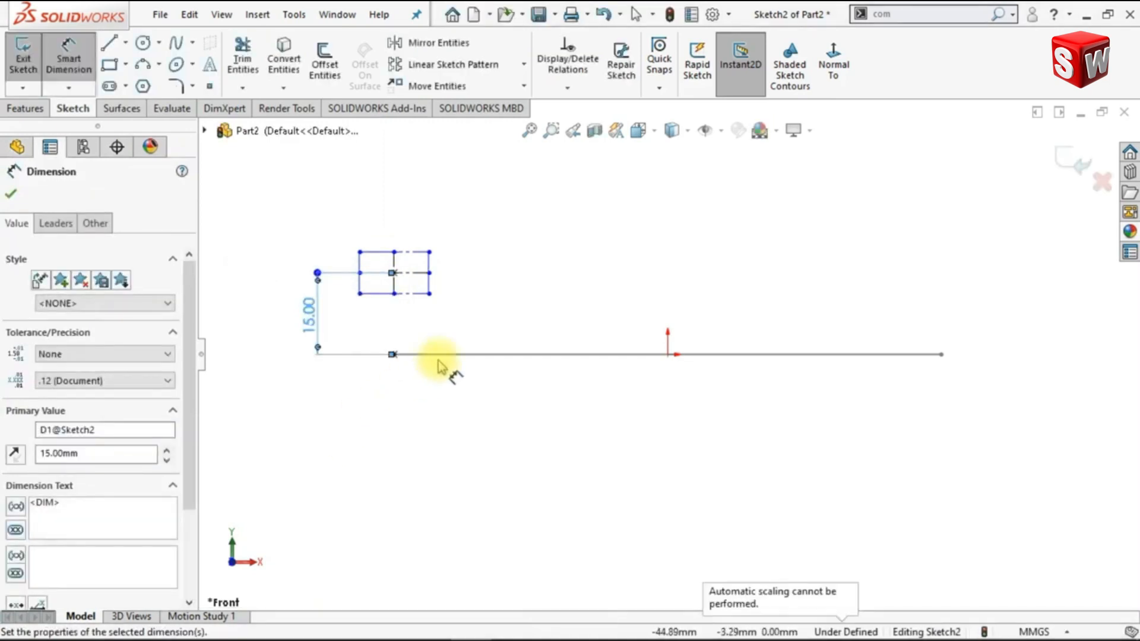
# Dimension the construction rectangle as 6 mm high and 8 mm wide
pyautogui.click(431, 285)
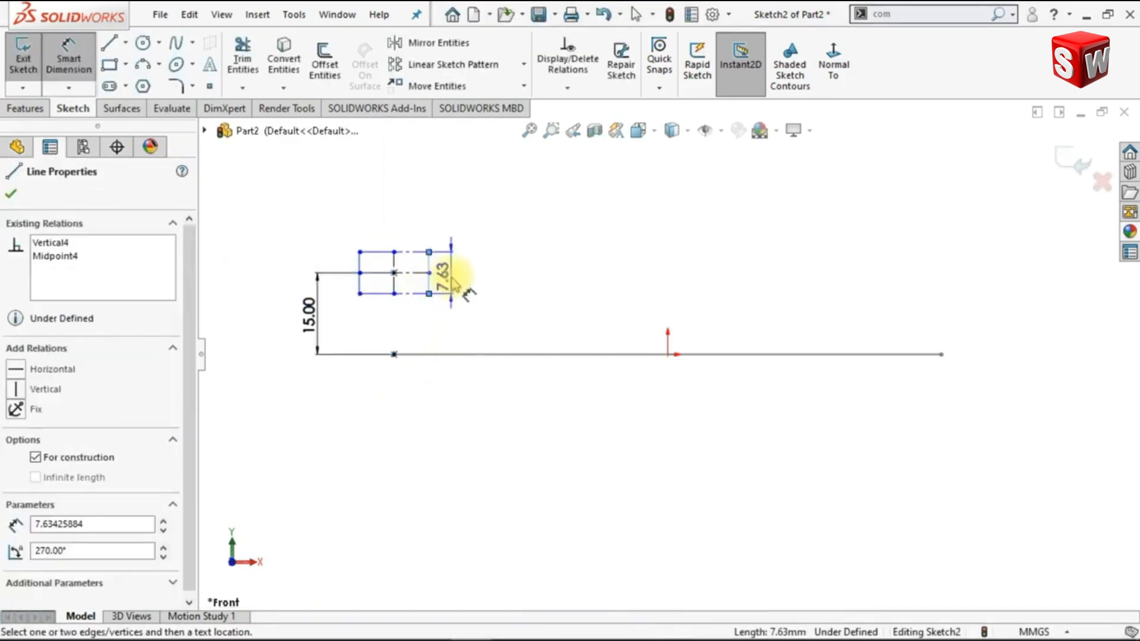
pyautogui.click(459, 284)
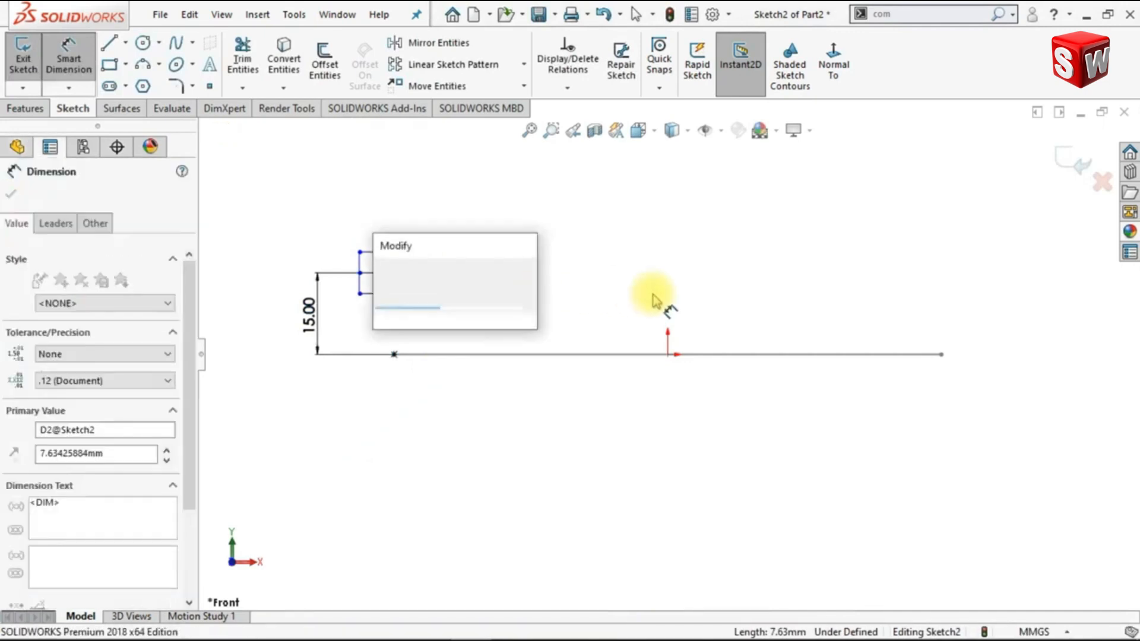
pyautogui.write('6')
pyautogui.press('Return')
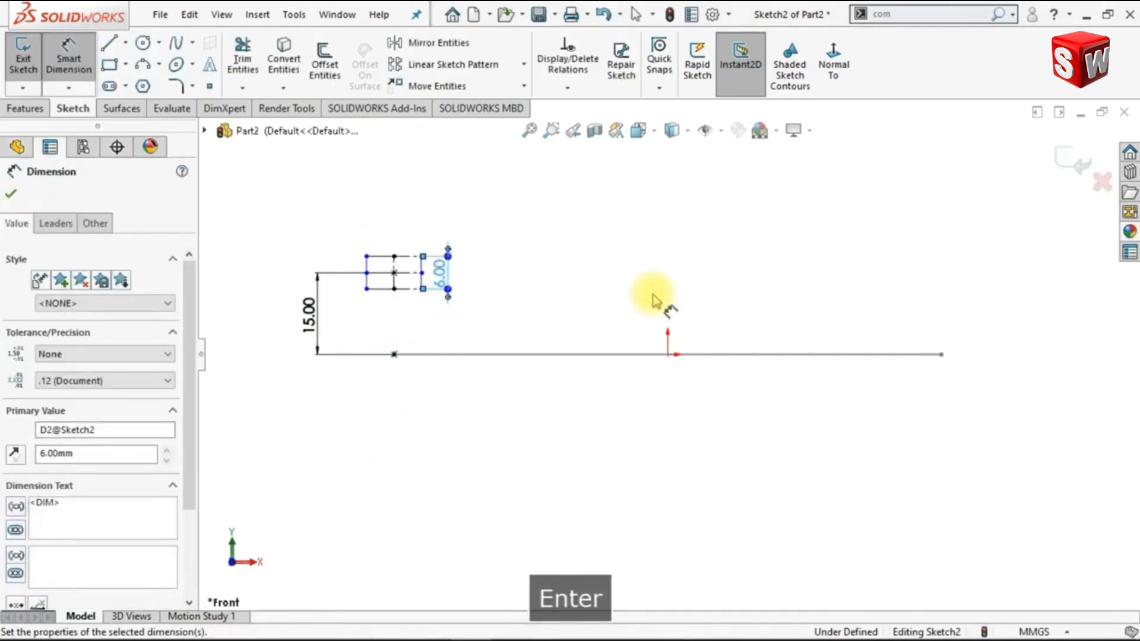
pyautogui.click(387, 304)
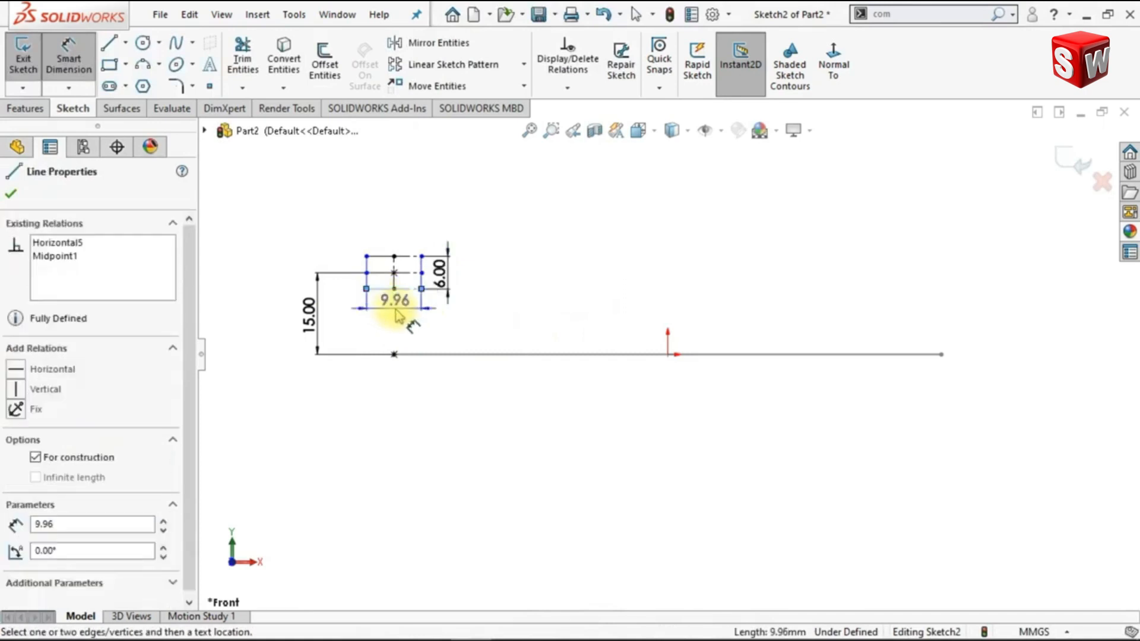
pyautogui.click(397, 319)
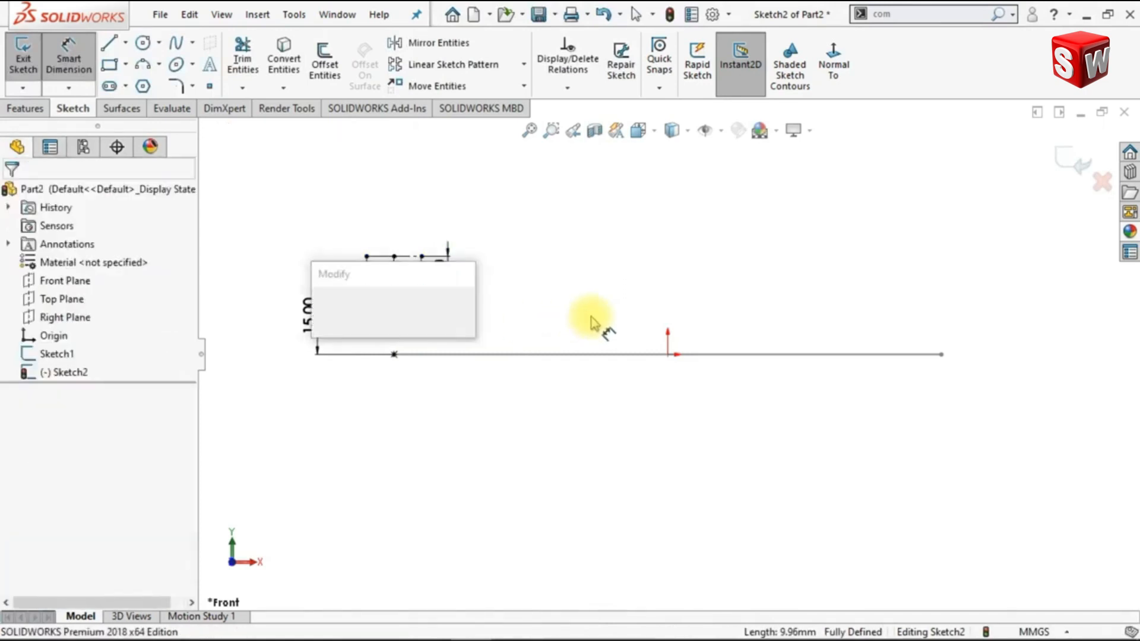
pyautogui.write('8')
pyautogui.press('Return')
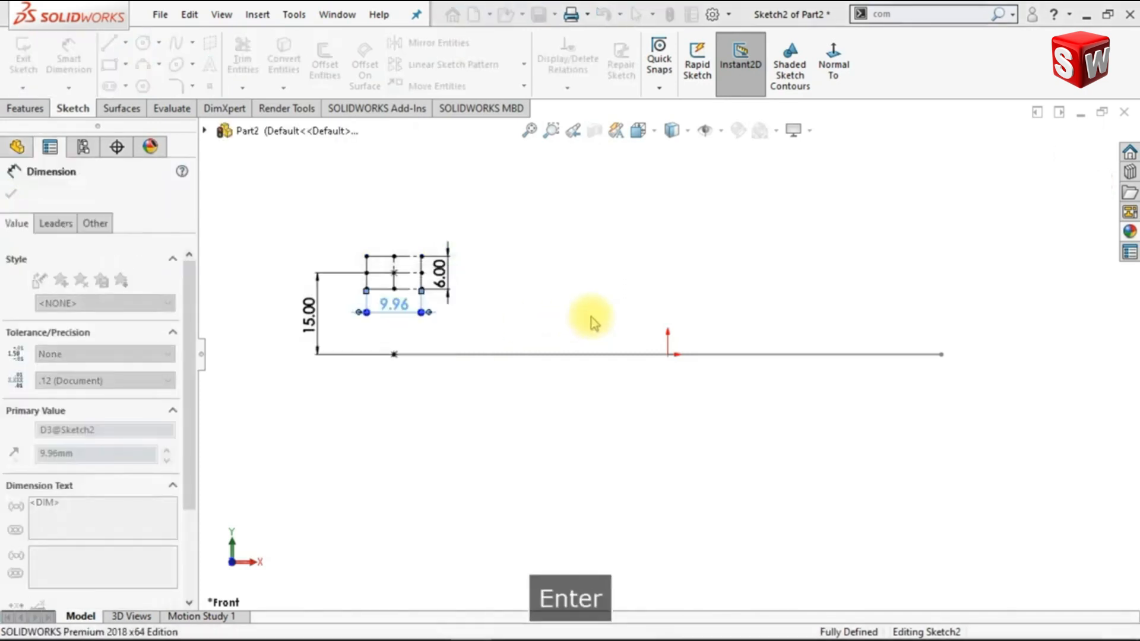
pyautogui.click(582, 320)
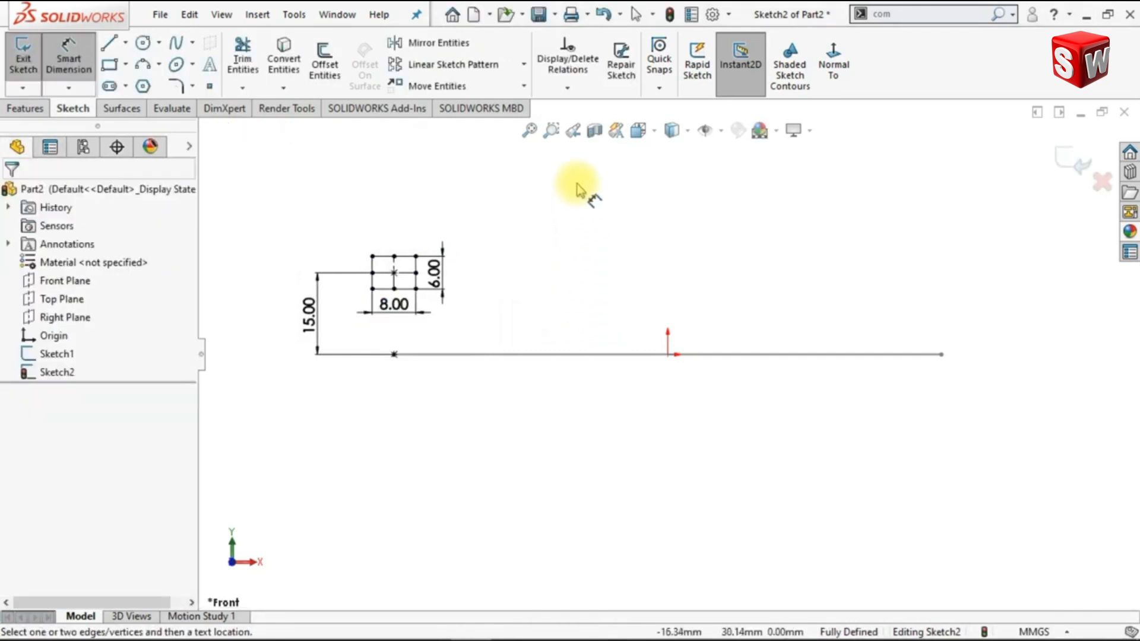
# Set the trailing zeroes of dimensions to Remove in the document properties
pyautogui.click(528, 130)
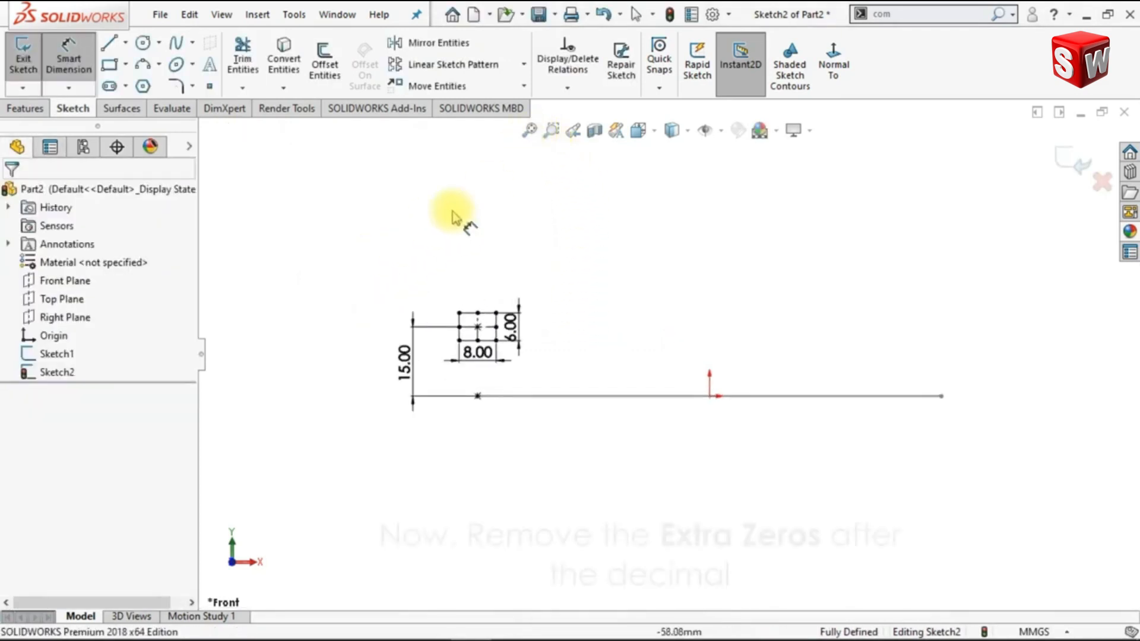
pyautogui.click(551, 130)
pyautogui.moveTo(380, 294); pyautogui.dragTo(556, 420)
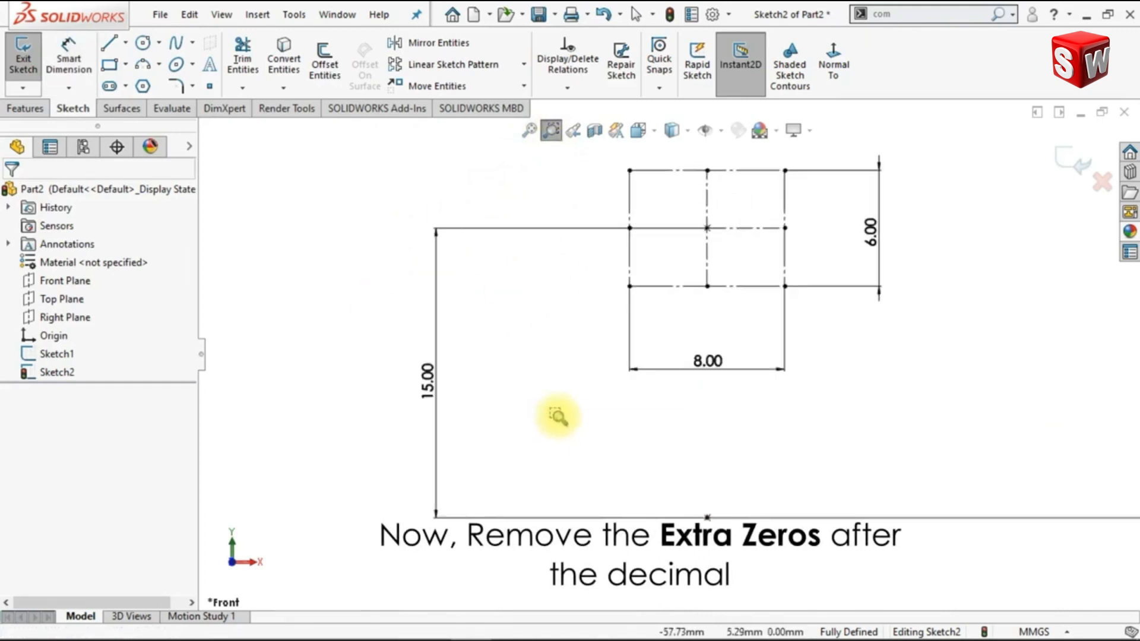
pyautogui.press('Escape')
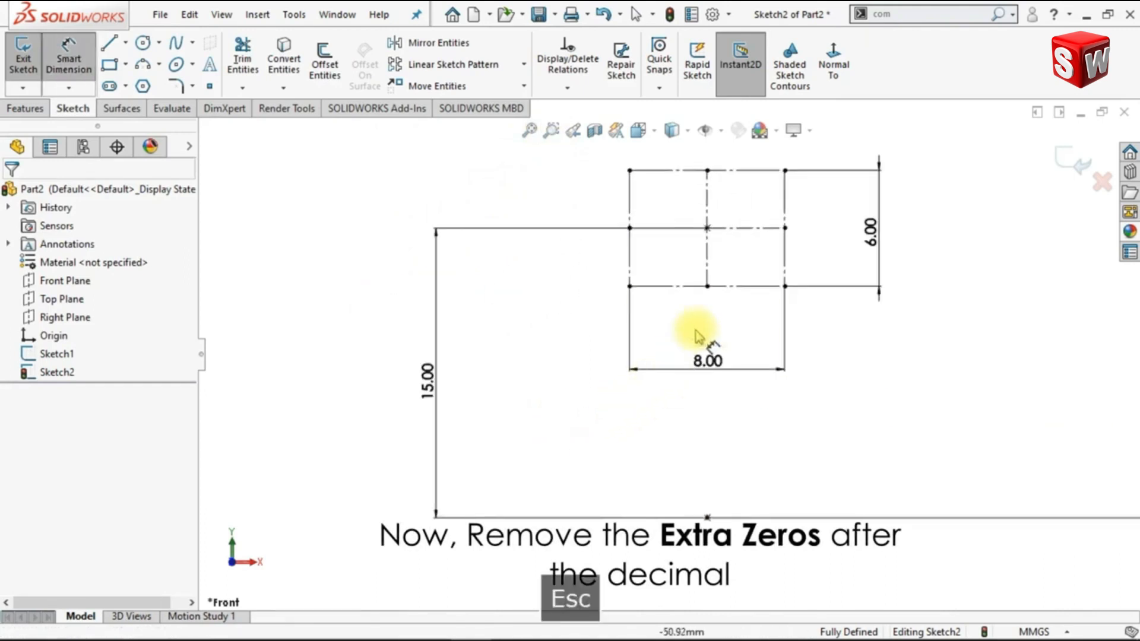
pyautogui.click(732, 16)
pyautogui.click(740, 37)
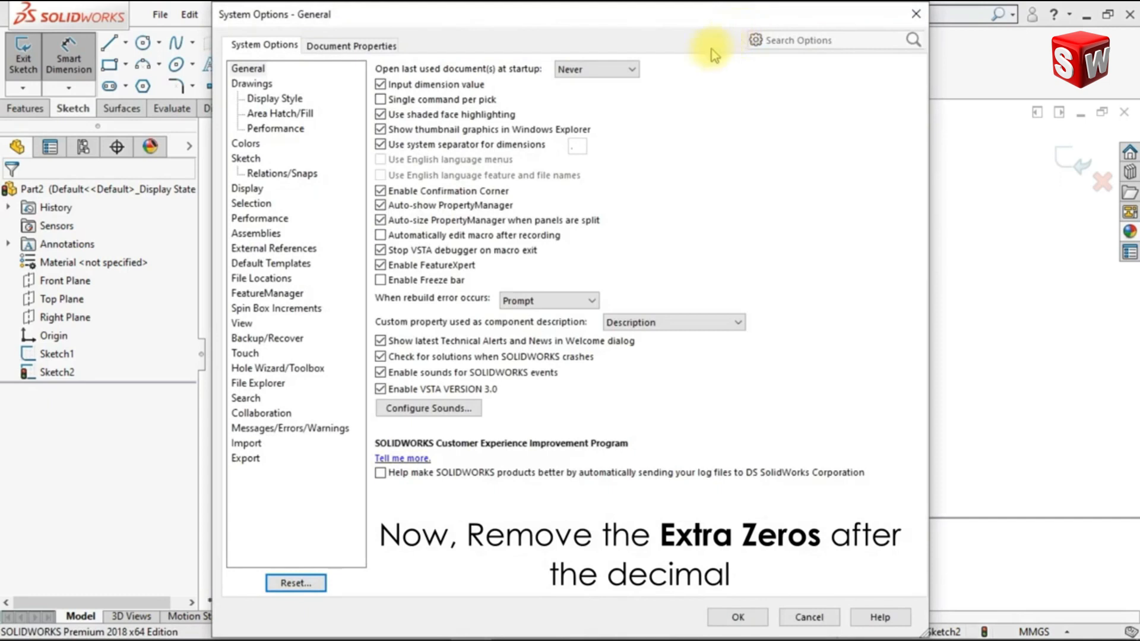
pyautogui.click(379, 52)
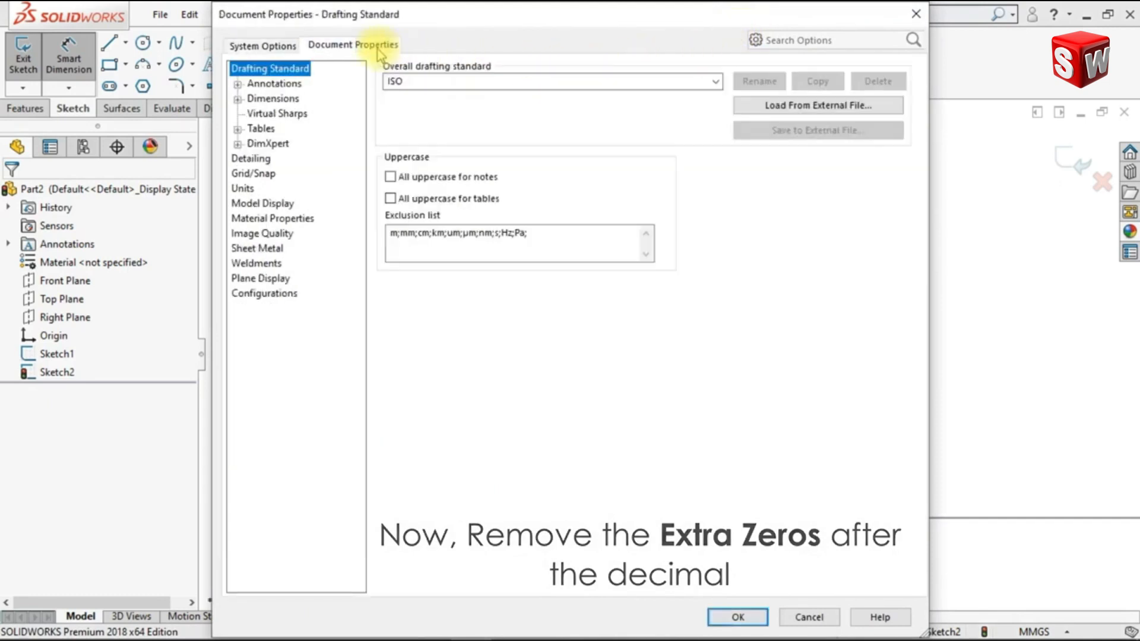
pyautogui.click(273, 98)
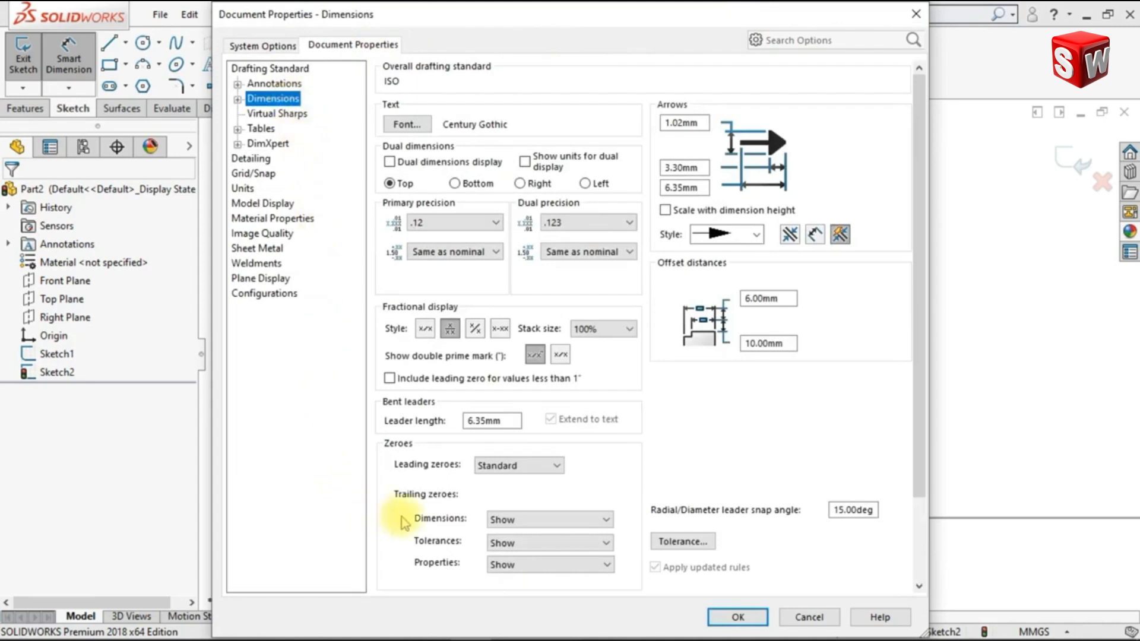
pyautogui.click(502, 523)
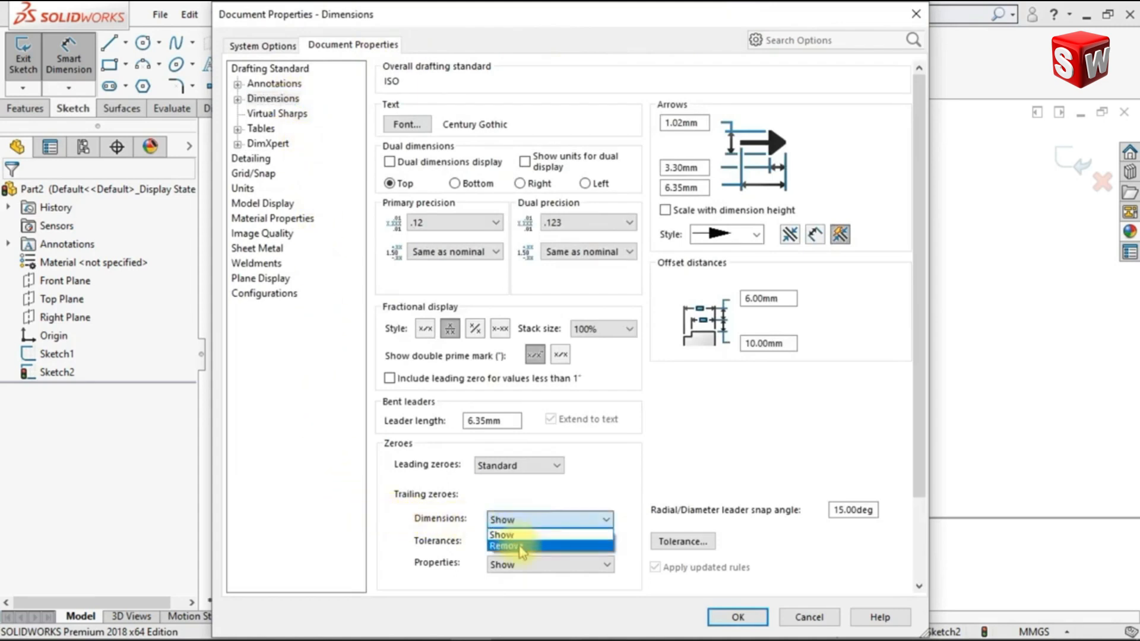
pyautogui.click(521, 546)
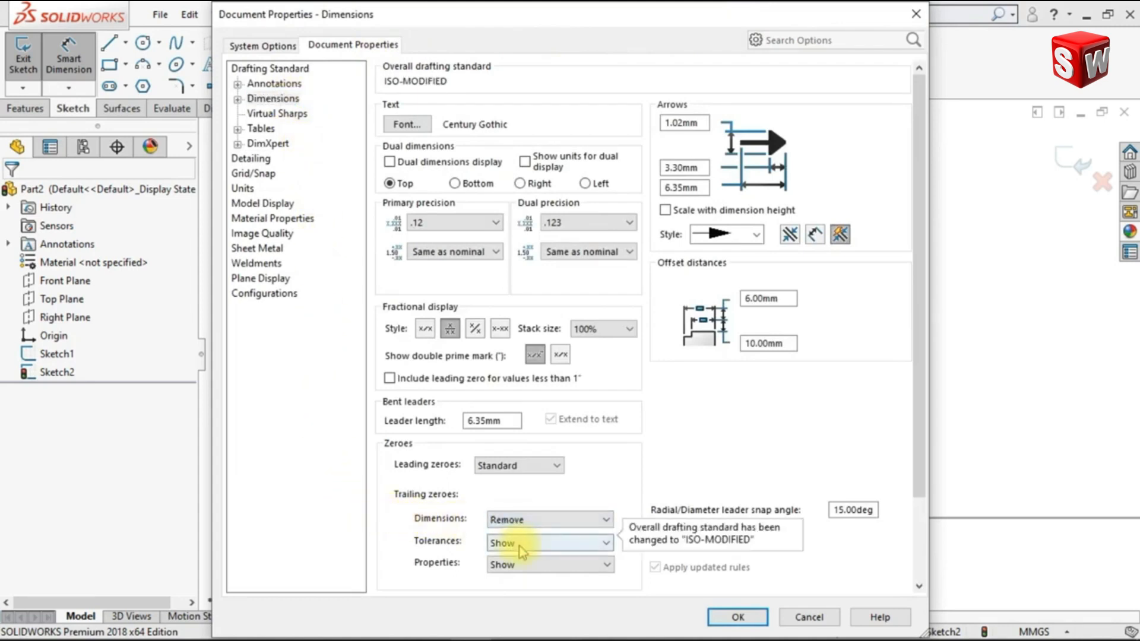
pyautogui.click(738, 618)
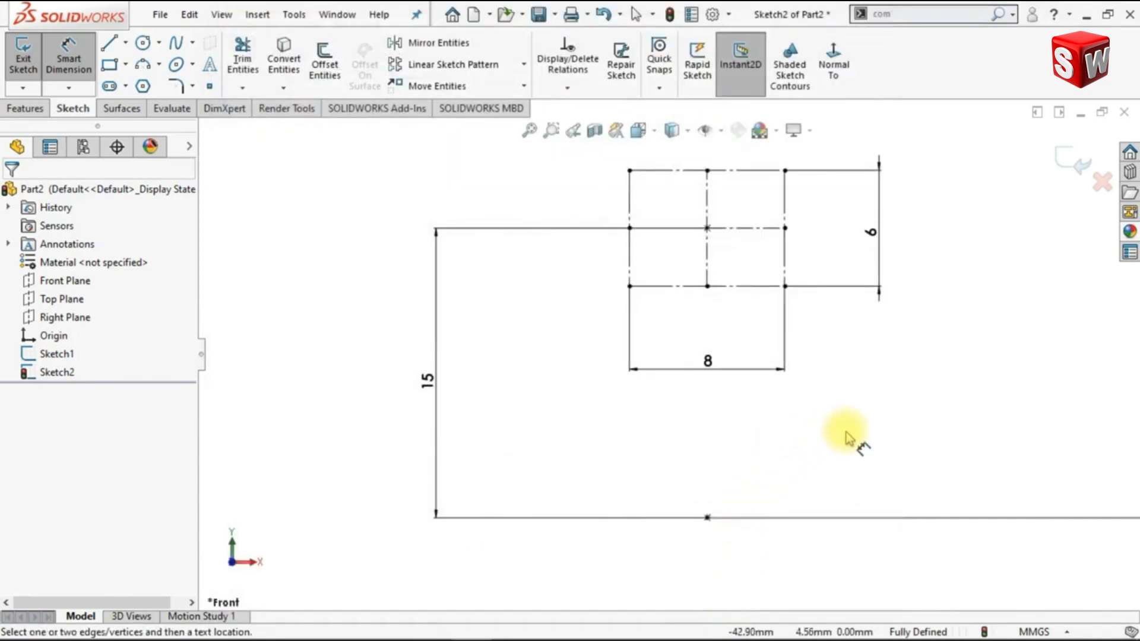
# Sketch two circles centered on the rectangle's upper left and upper right corners, the right one about 3.8 mm in diameter
pyautogui.keyDown('ctrl'); pyautogui.moveTo(848, 437); pyautogui.dragTo(787, 450, button='middle'); pyautogui.keyUp('ctrl')
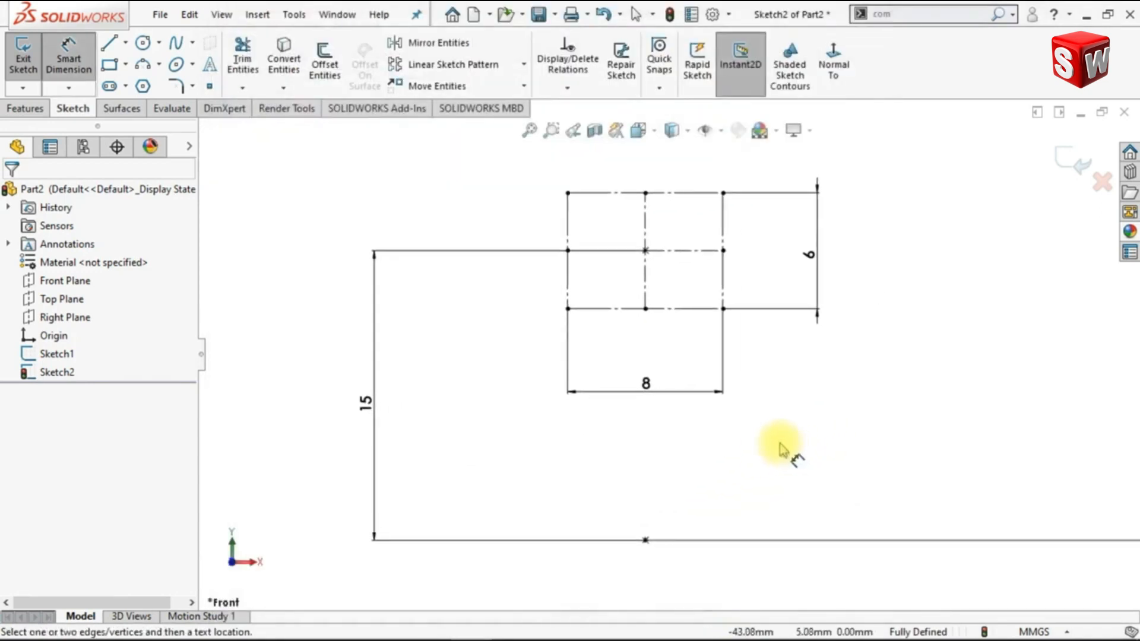
pyautogui.click(142, 42)
pyautogui.click(568, 193)
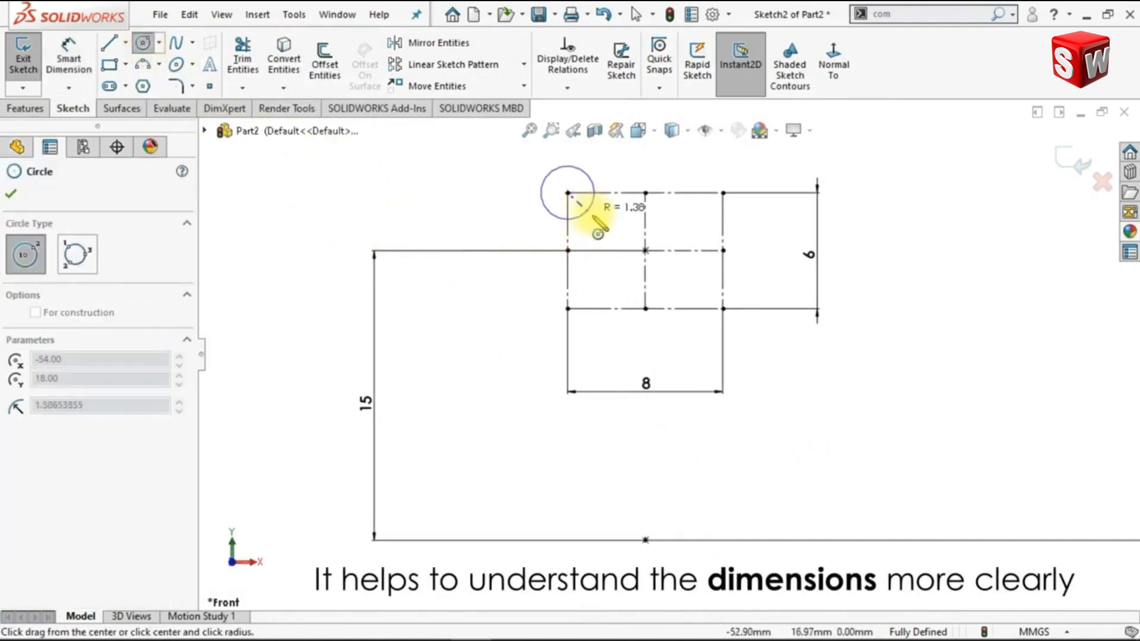
pyautogui.click(592, 217)
pyautogui.click(724, 193)
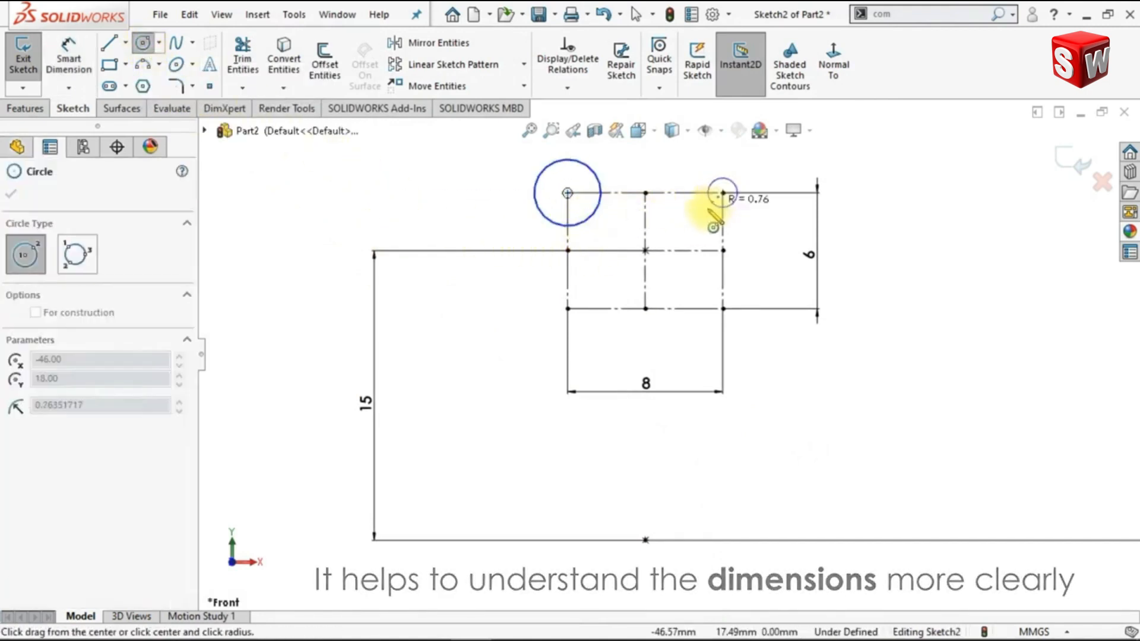
pyautogui.click(702, 222)
pyautogui.press('Escape')
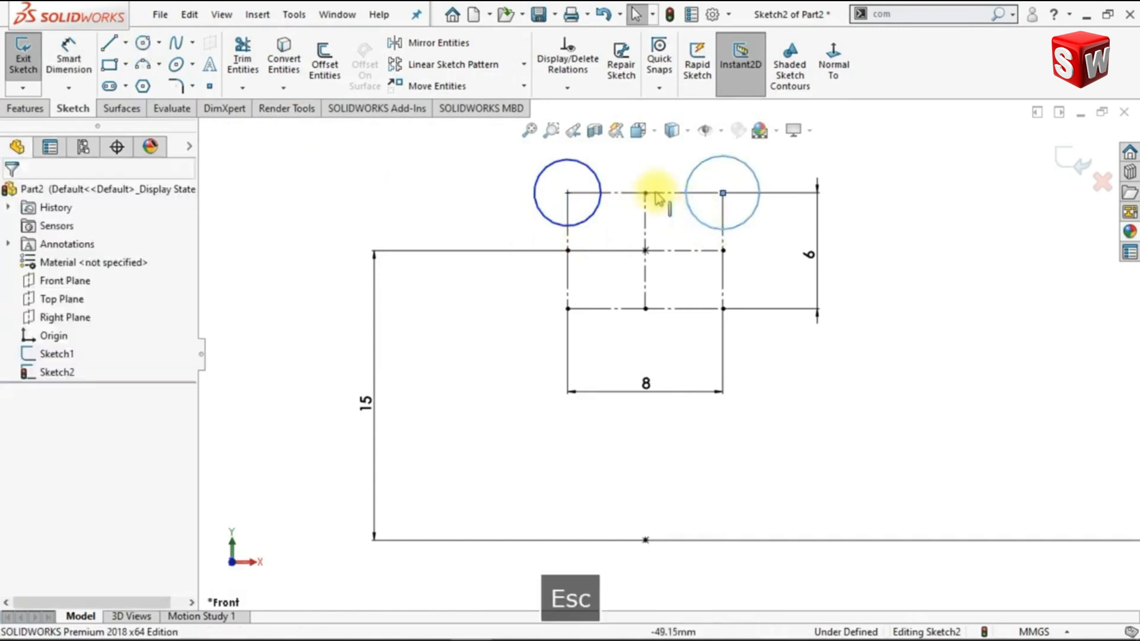
# Add an equal relation between the two circles on the rectangle's upper corners
pyautogui.press('z')
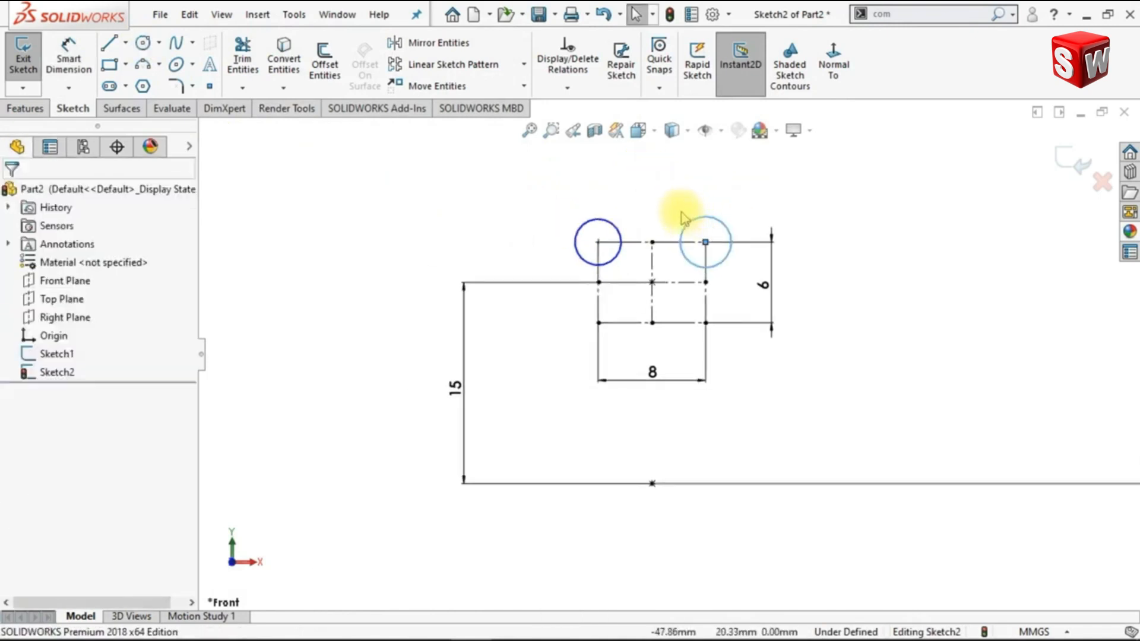
pyautogui.click(693, 228)
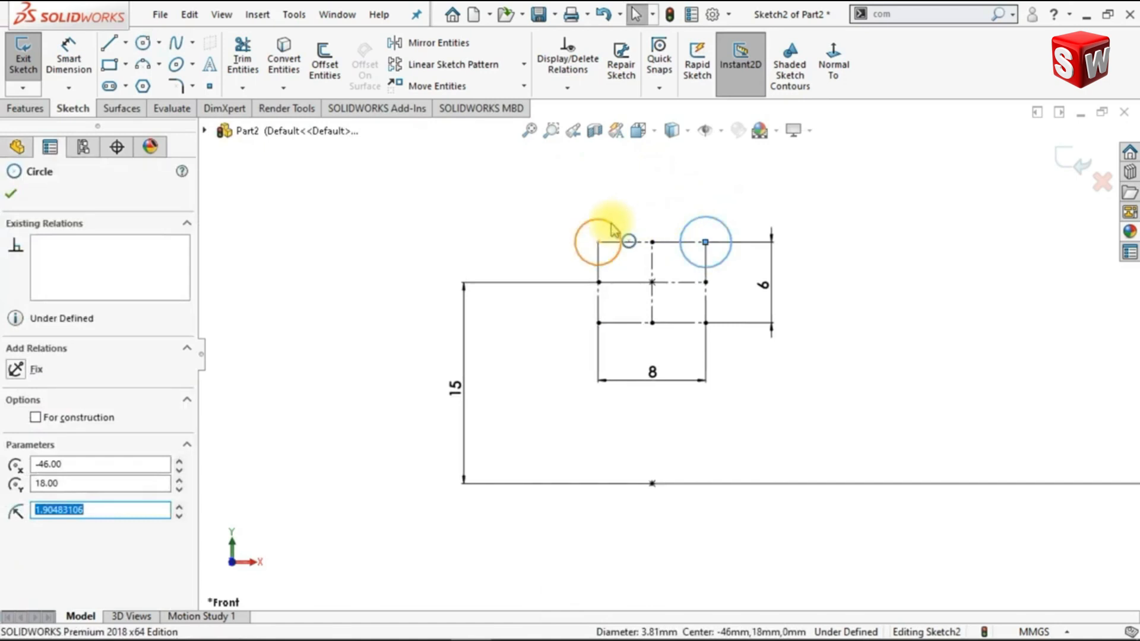
pyautogui.keyDown('ctrl'); pyautogui.click(615, 230); pyautogui.keyUp('ctrl')
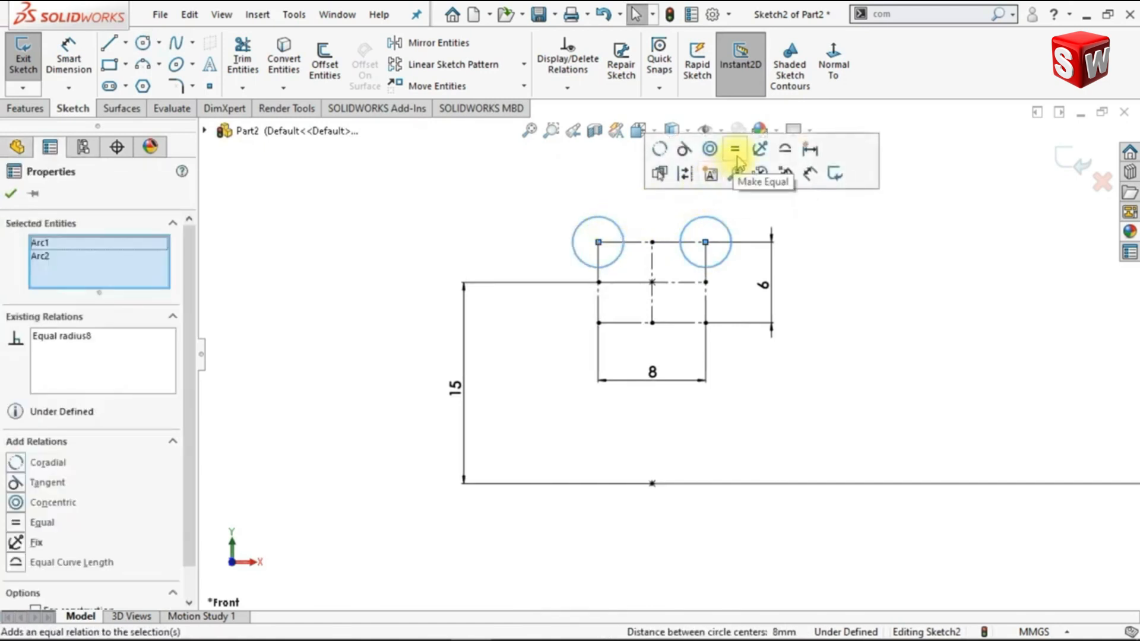
pyautogui.click(548, 189)
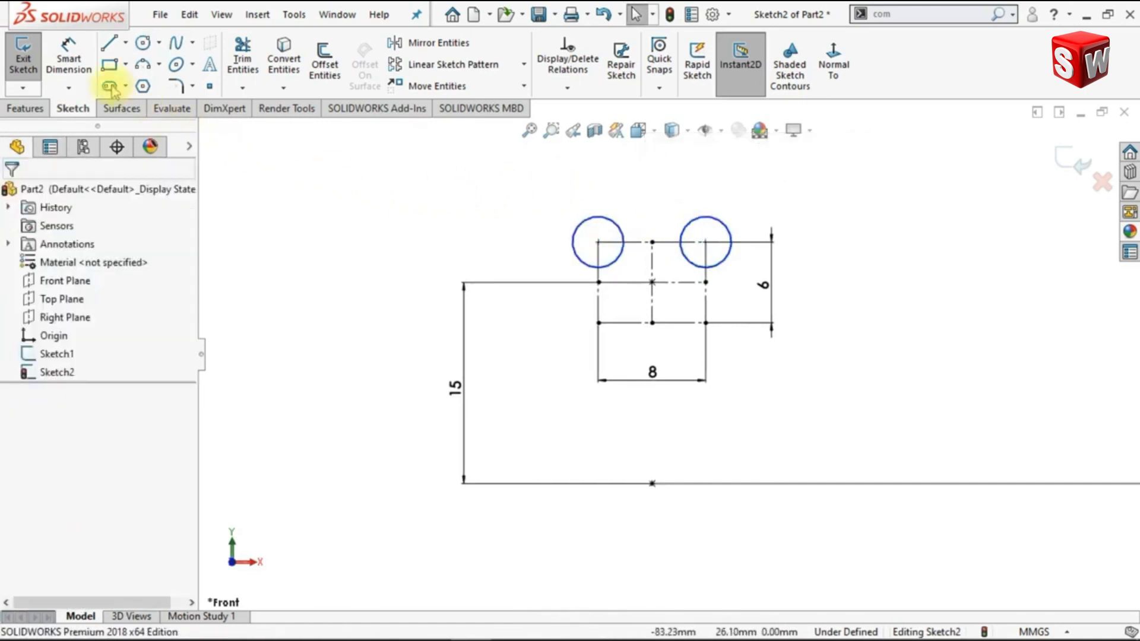
# Set the diameter of the circle on the rectangle's upper right corner to 3 mm
pyautogui.click(67, 57)
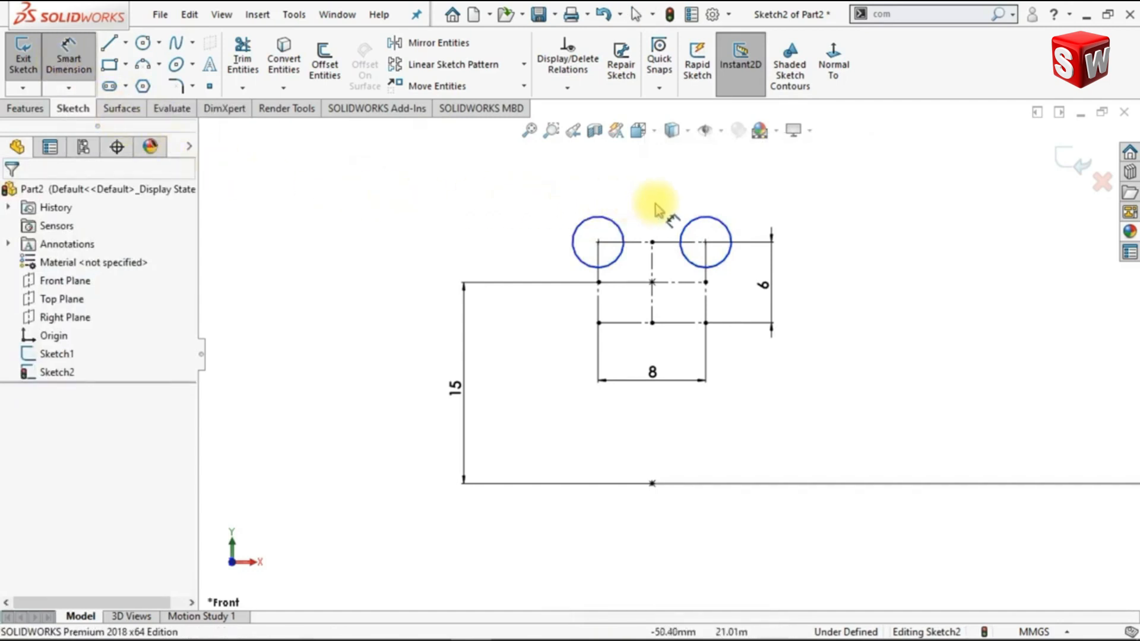
pyautogui.click(726, 228)
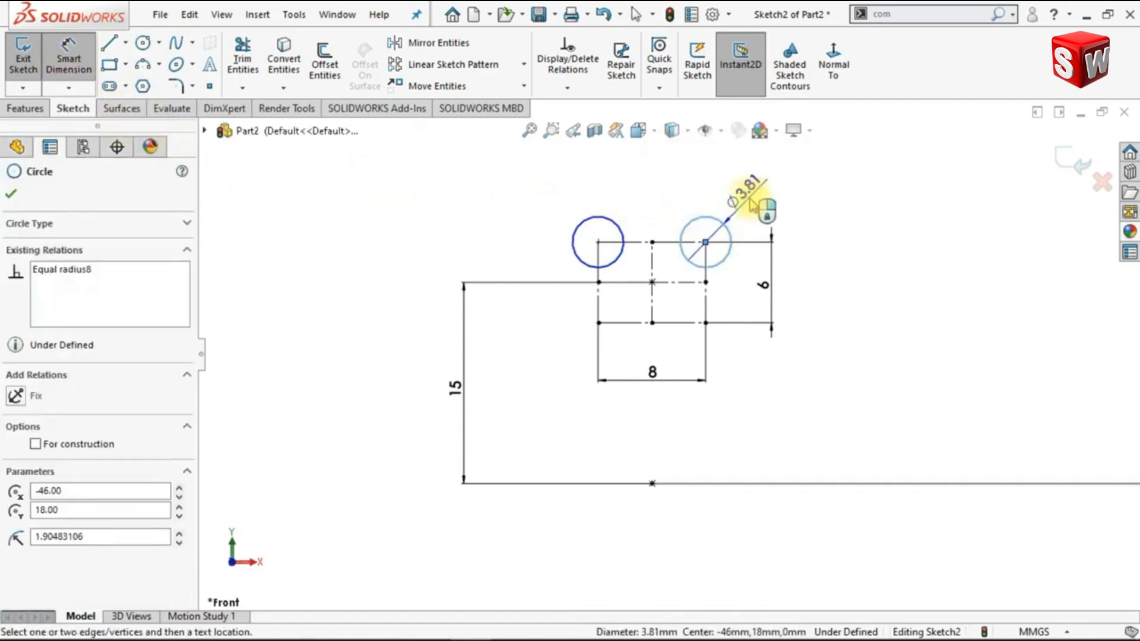
pyautogui.click(864, 259)
pyautogui.write('3')
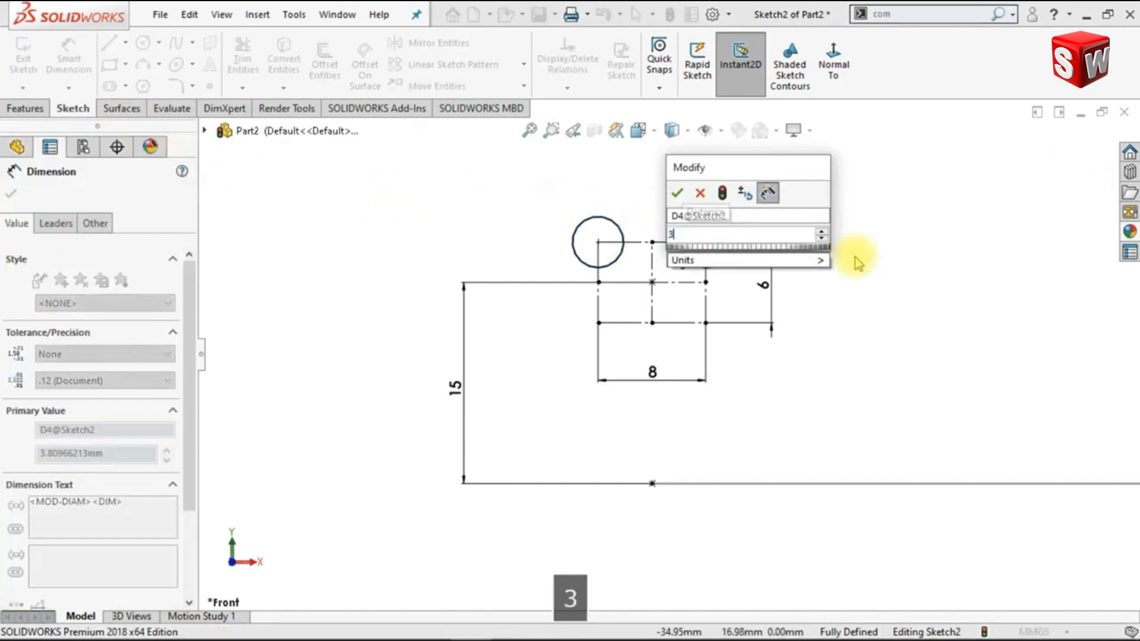
pyautogui.press('Return')
pyautogui.click(861, 275)
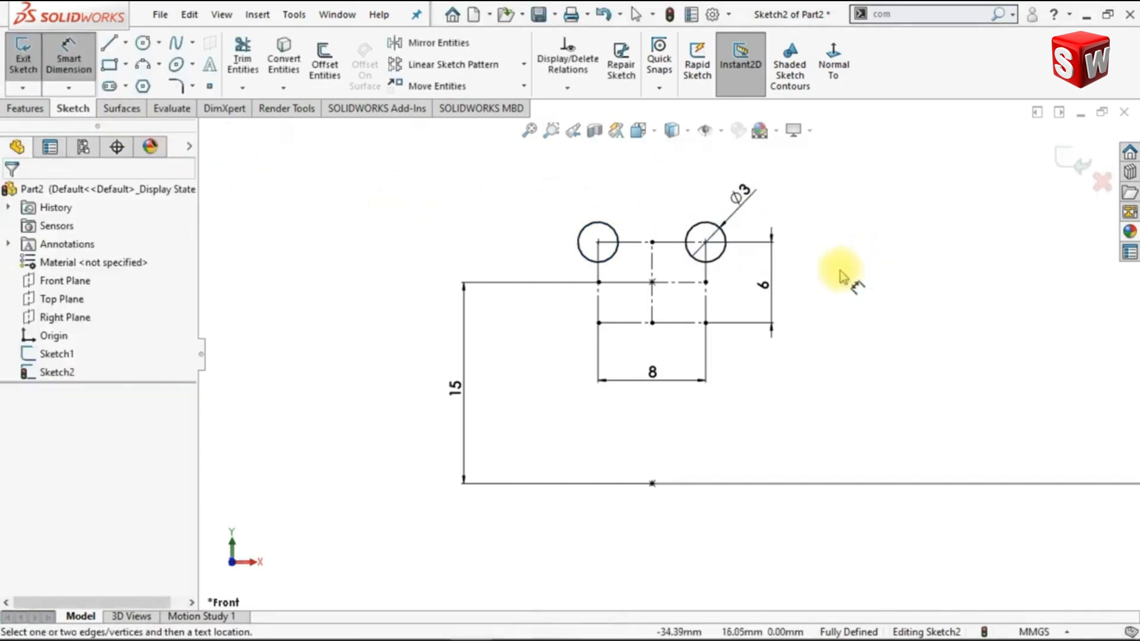
# Draw connected lines from the left circle's lowest point along the rectangle's left, lower and right sides to the right circle's lowest point
pyautogui.scroll(-4, 652, 284)
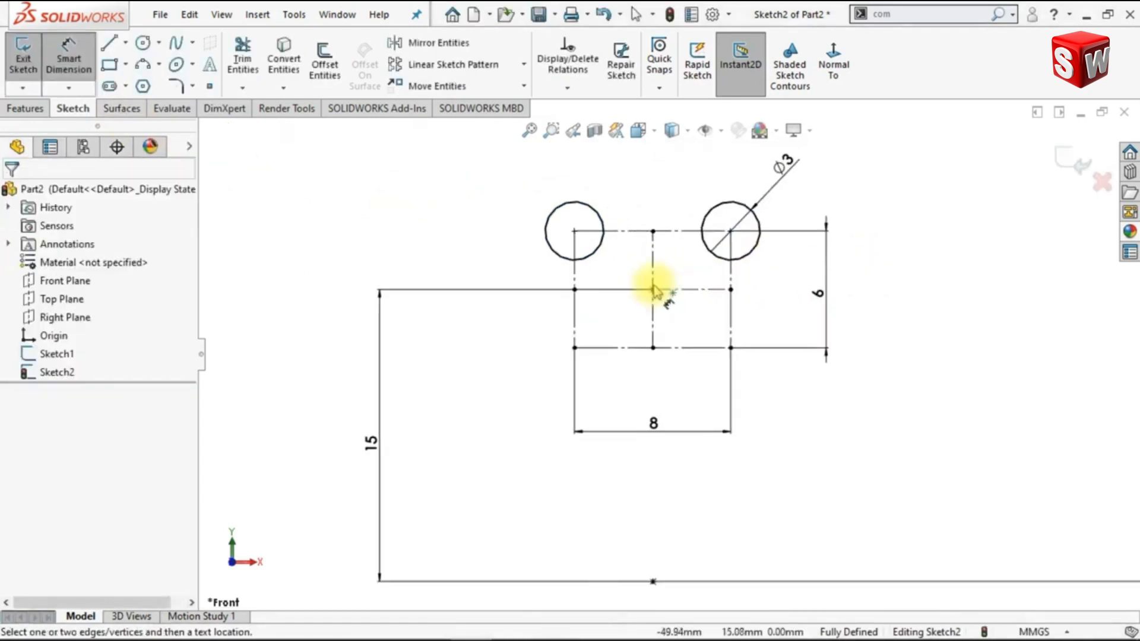
pyautogui.moveTo(673, 289)
pyautogui.keyDown('ctrl'); pyautogui.mouseDown(button='middle')
pyautogui.moveTo(626, 331)
pyautogui.moveTo(633, 323)
pyautogui.mouseUp(button='middle'); pyautogui.keyUp('ctrl')
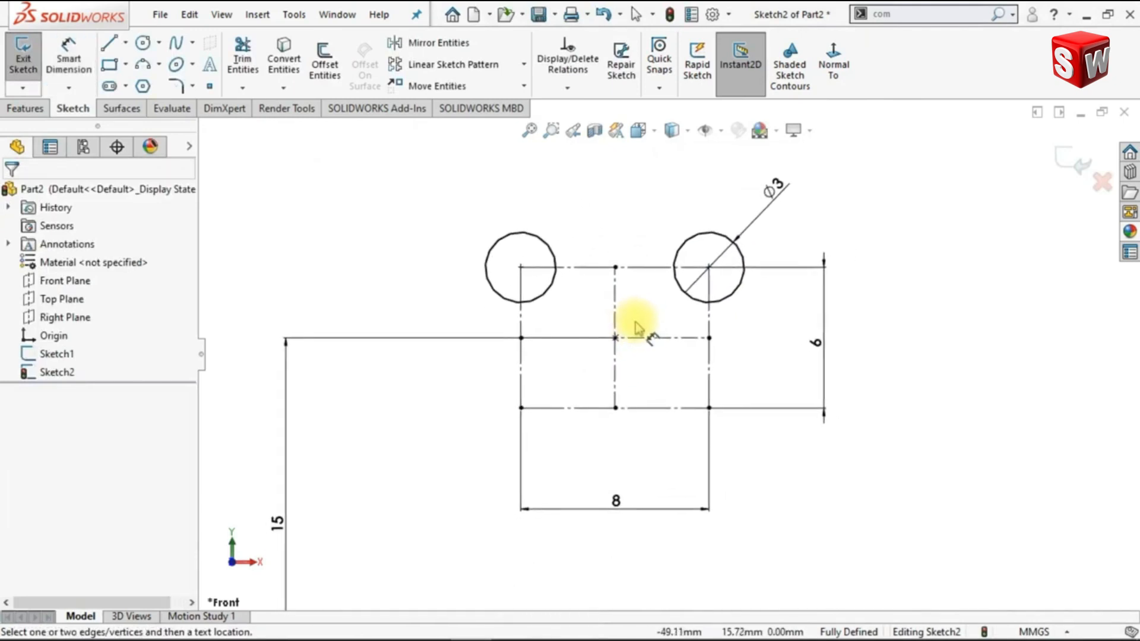
pyautogui.click(109, 42)
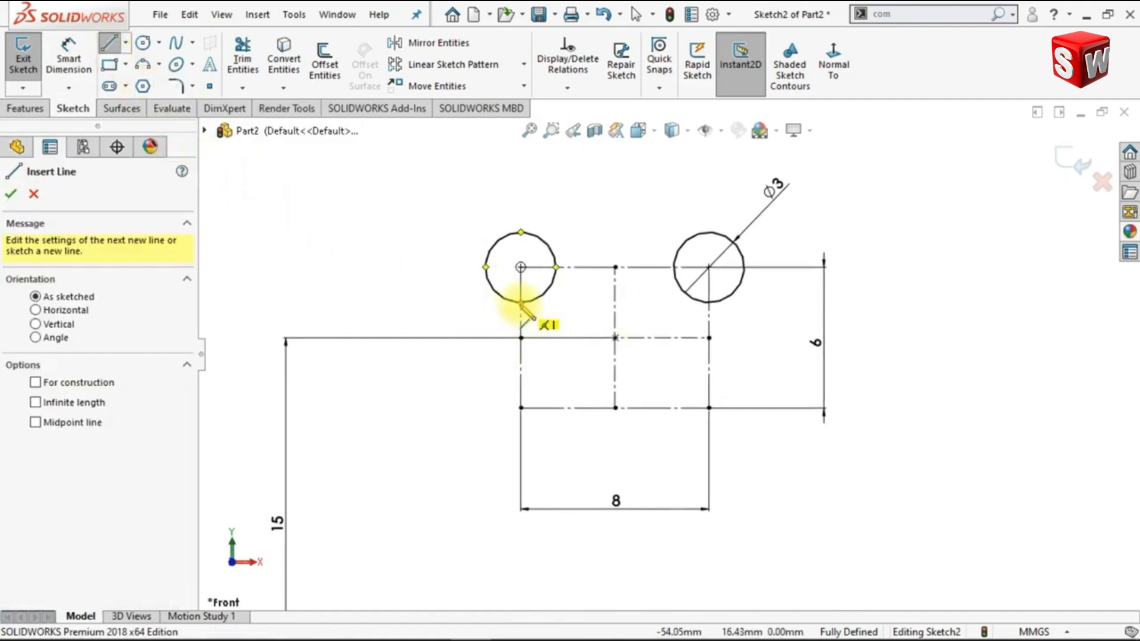
pyautogui.click(521, 303)
pyautogui.click(521, 408)
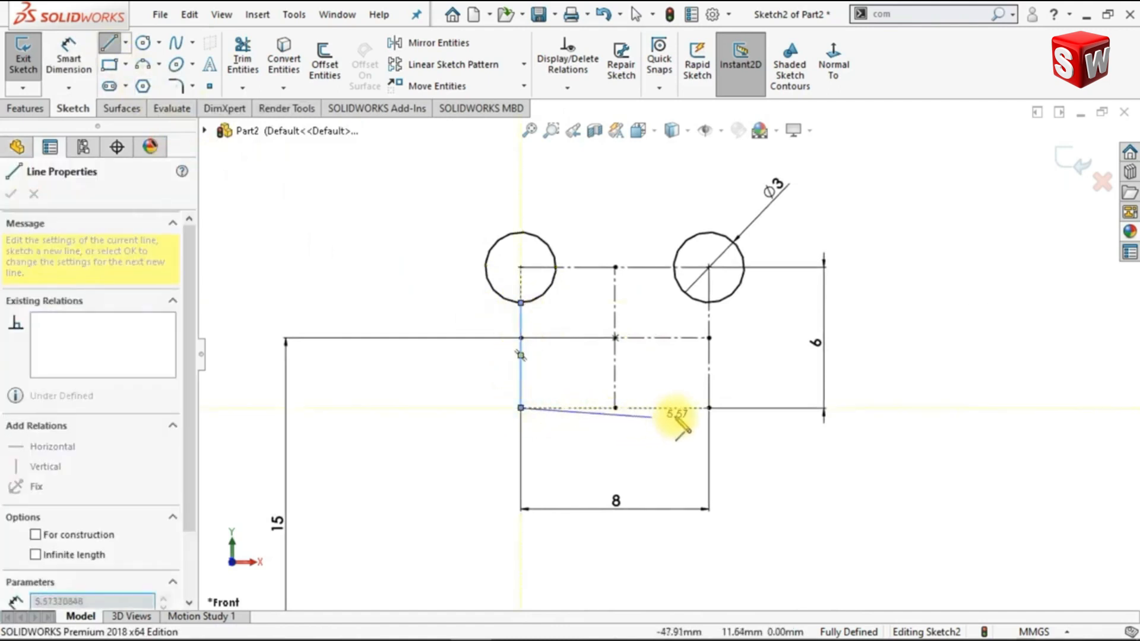
pyautogui.click(709, 408)
pyautogui.click(709, 303)
pyautogui.press('Escape')
pyautogui.press('Escape')
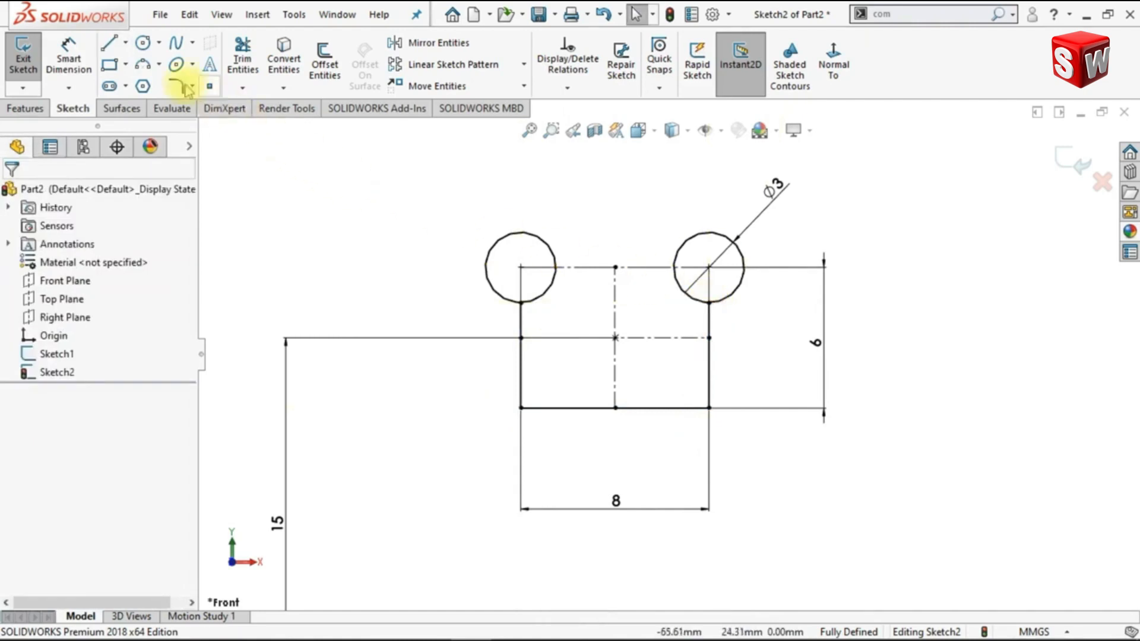
# Draw a line along the rectangle's upper edge between the circles' inner quadrant points and trim away the circle arcs inside the profile
pyautogui.click(109, 43)
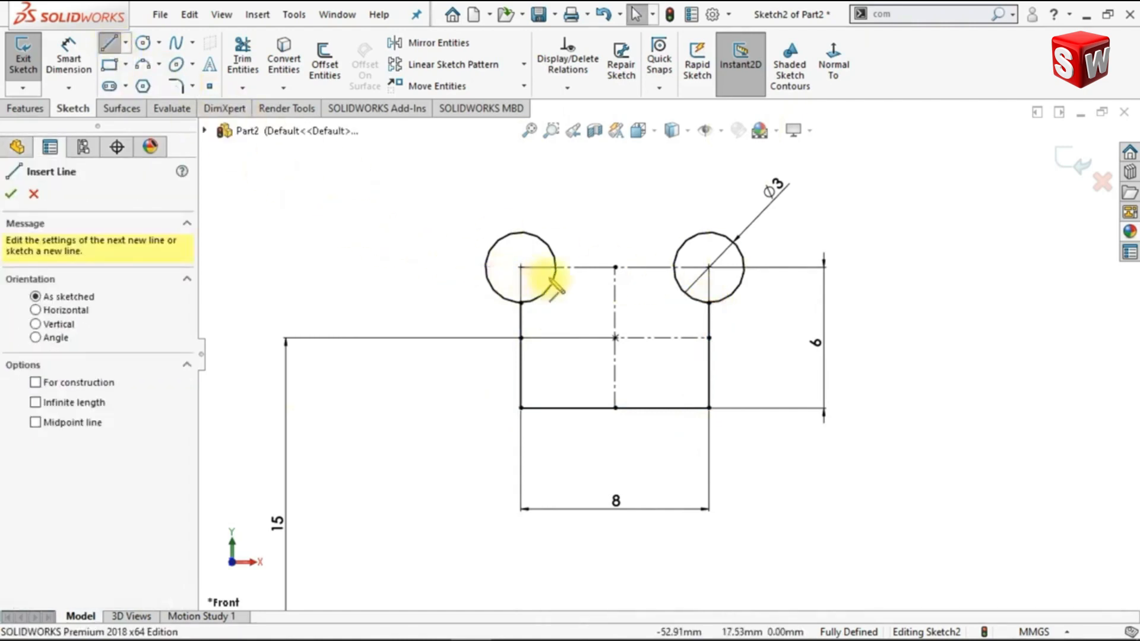
pyautogui.click(556, 267)
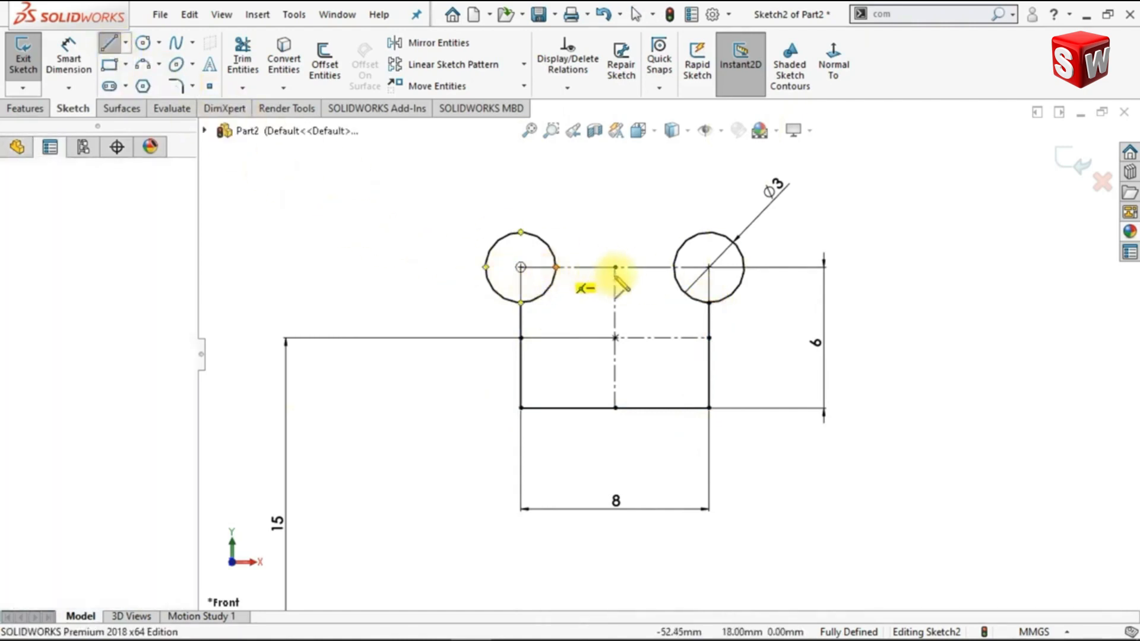
pyautogui.click(673, 267)
pyautogui.press('Escape')
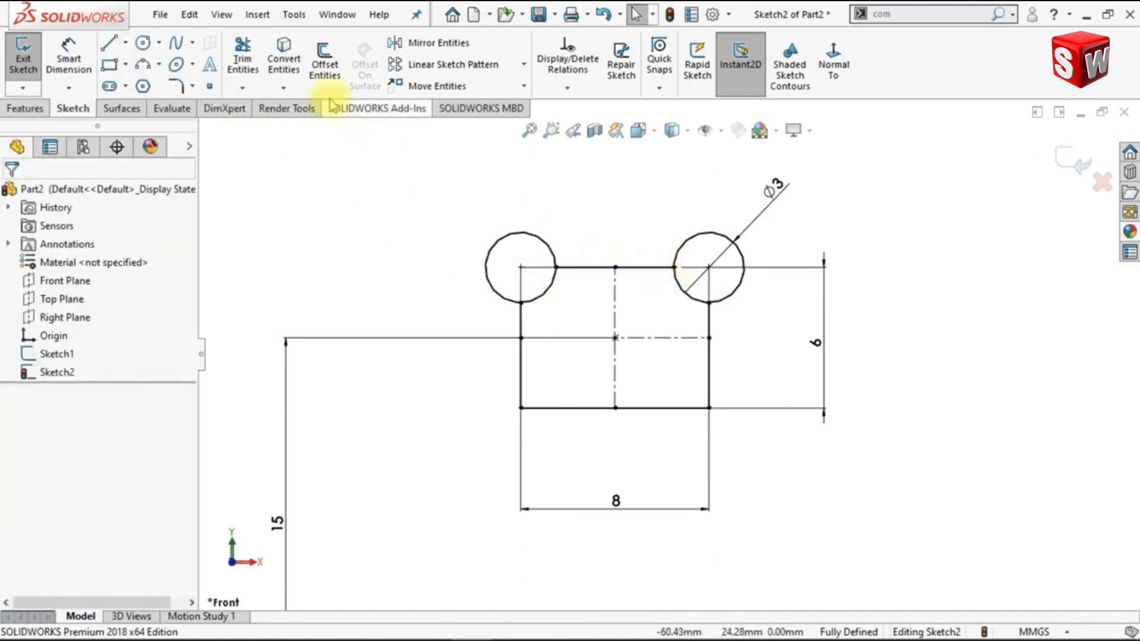
pyautogui.click(243, 64)
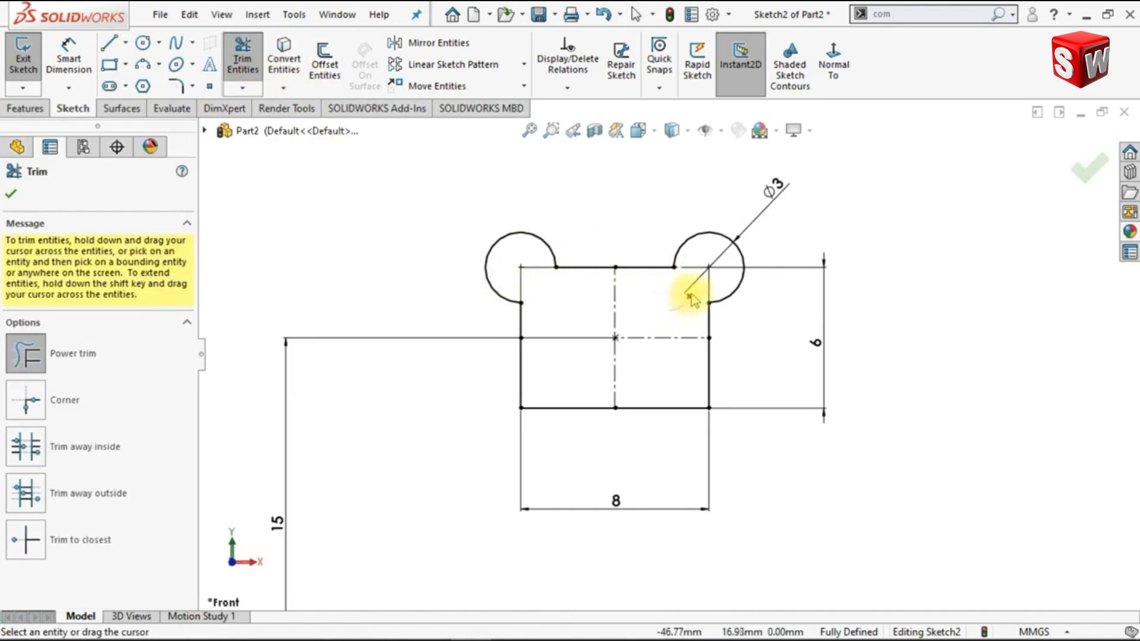
pyautogui.click(12, 196)
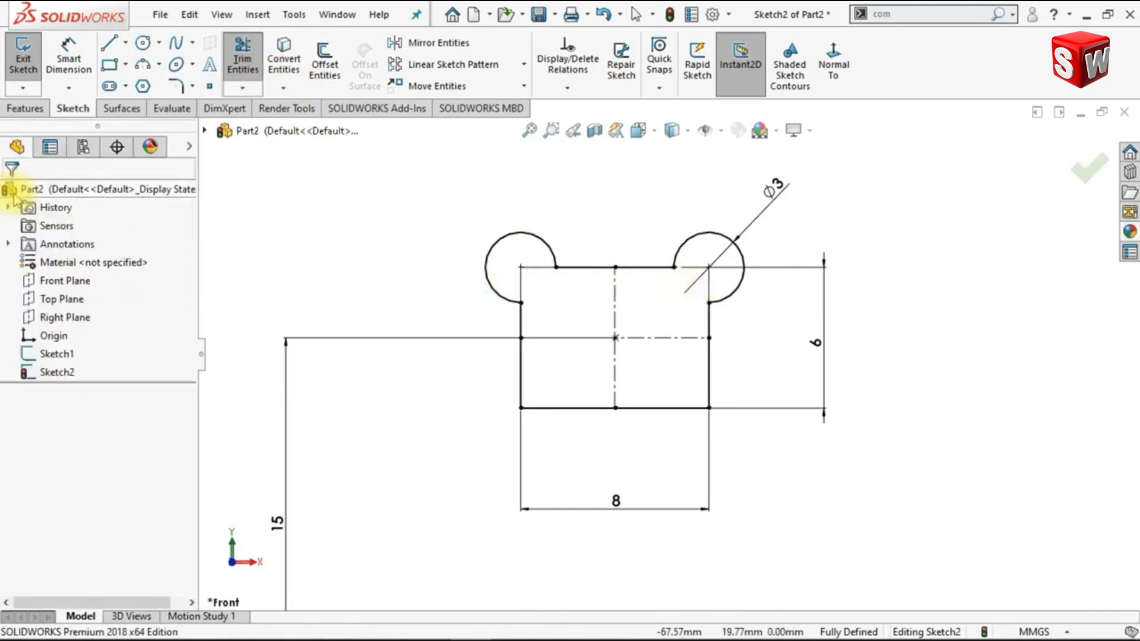
# Round the profile's two lower corners with 1.25 mm sketch fillets
pyautogui.click(176, 86)
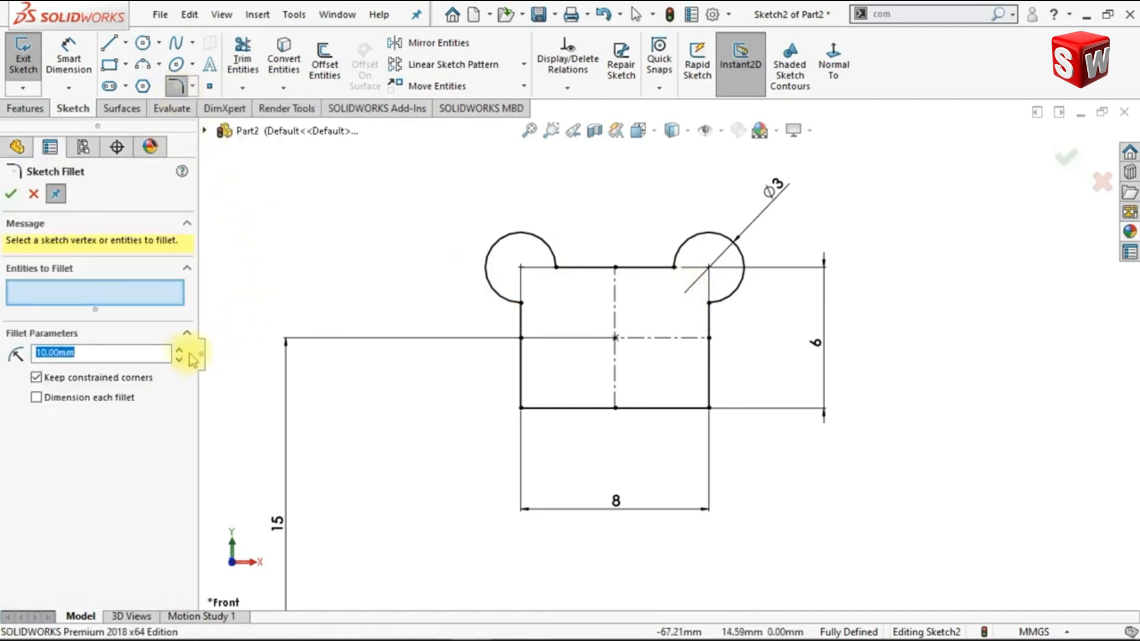
pyautogui.write('1')
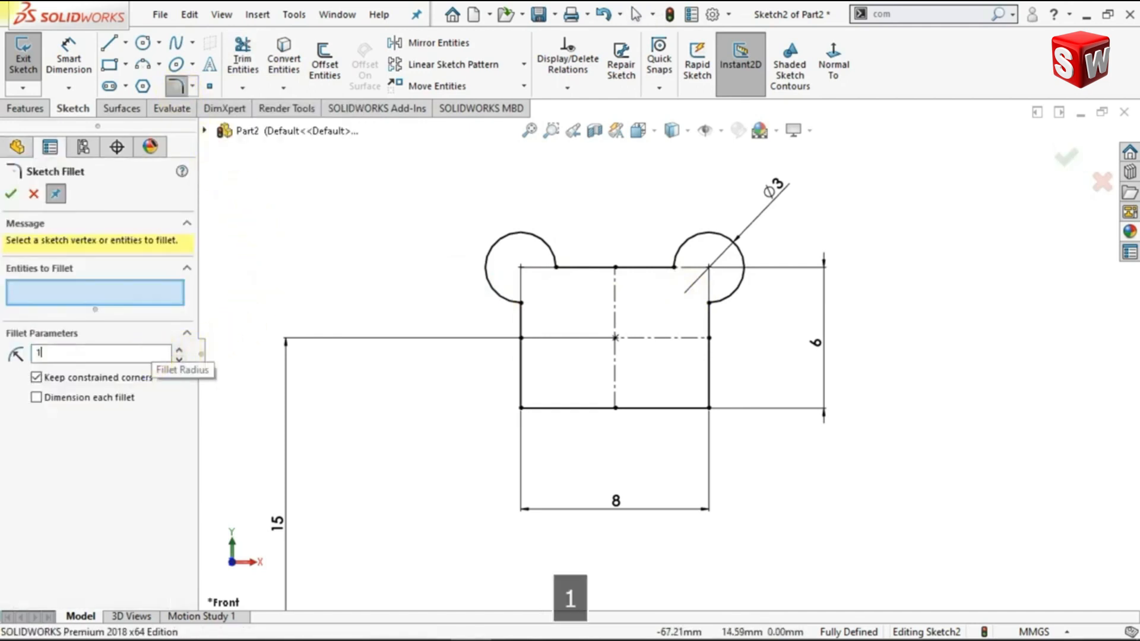
pyautogui.write('.25')
pyautogui.press('Return')
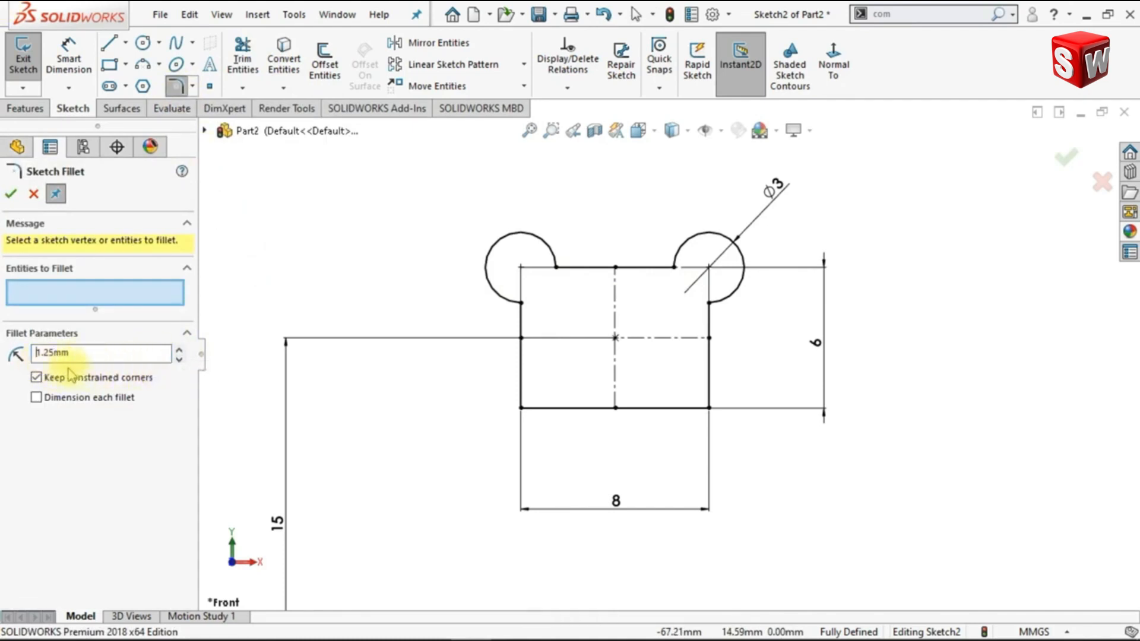
pyautogui.moveTo(490, 379); pyautogui.dragTo(752, 453)
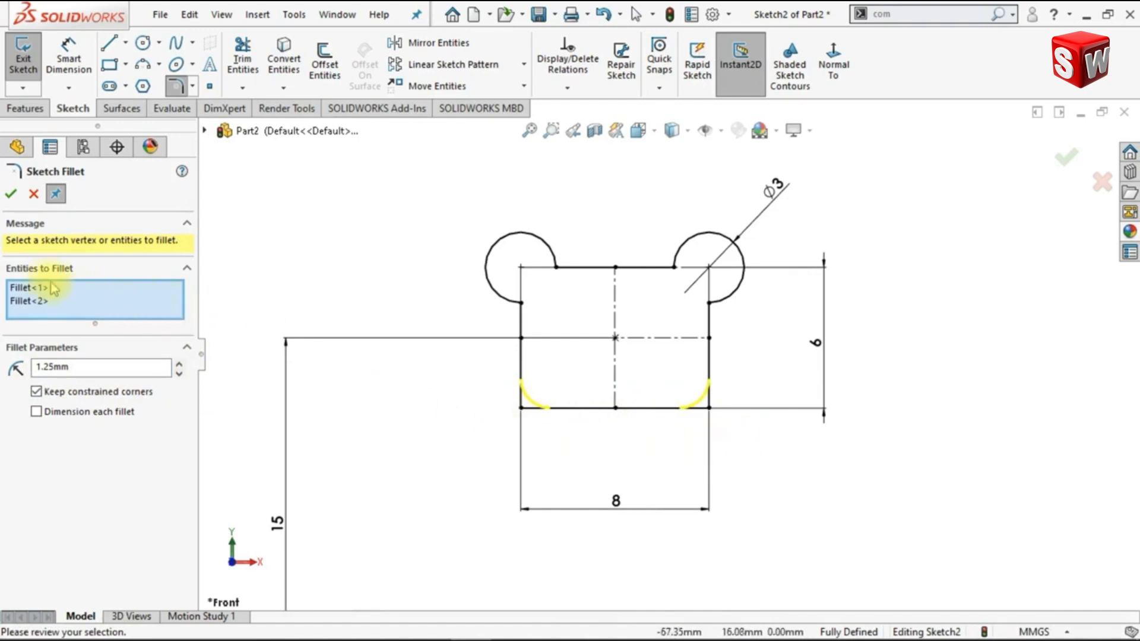
pyautogui.click(11, 195)
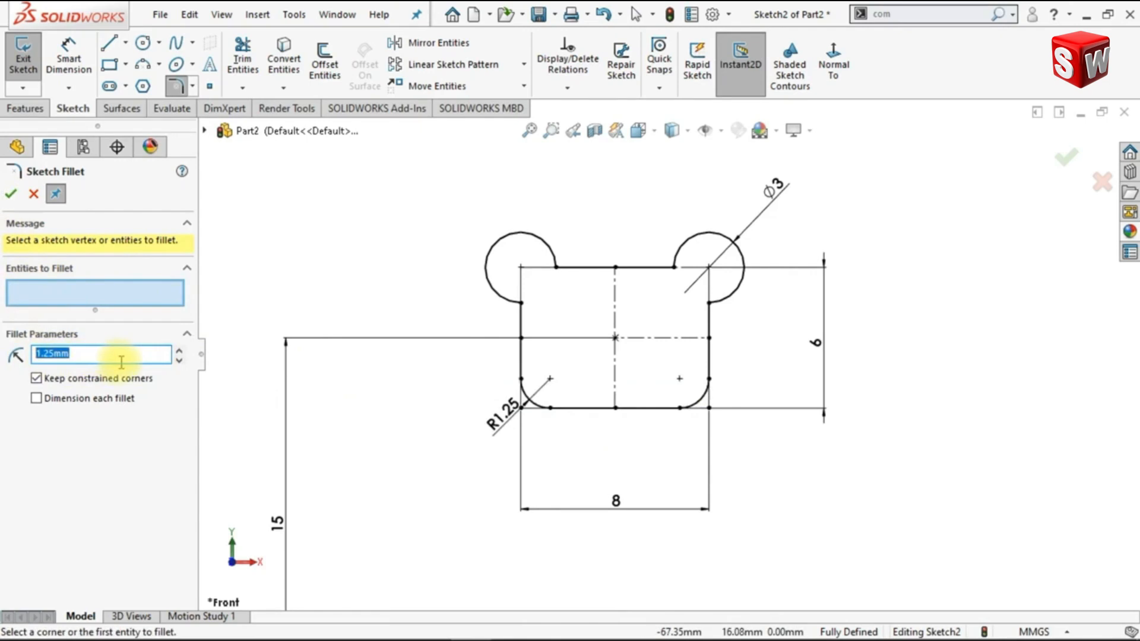
# Add 1 mm sketch fillets at the four junctions between the arcs and the straight lines, accepting the removal of conflicting relations
pyautogui.write('1')
pyautogui.press('Return')
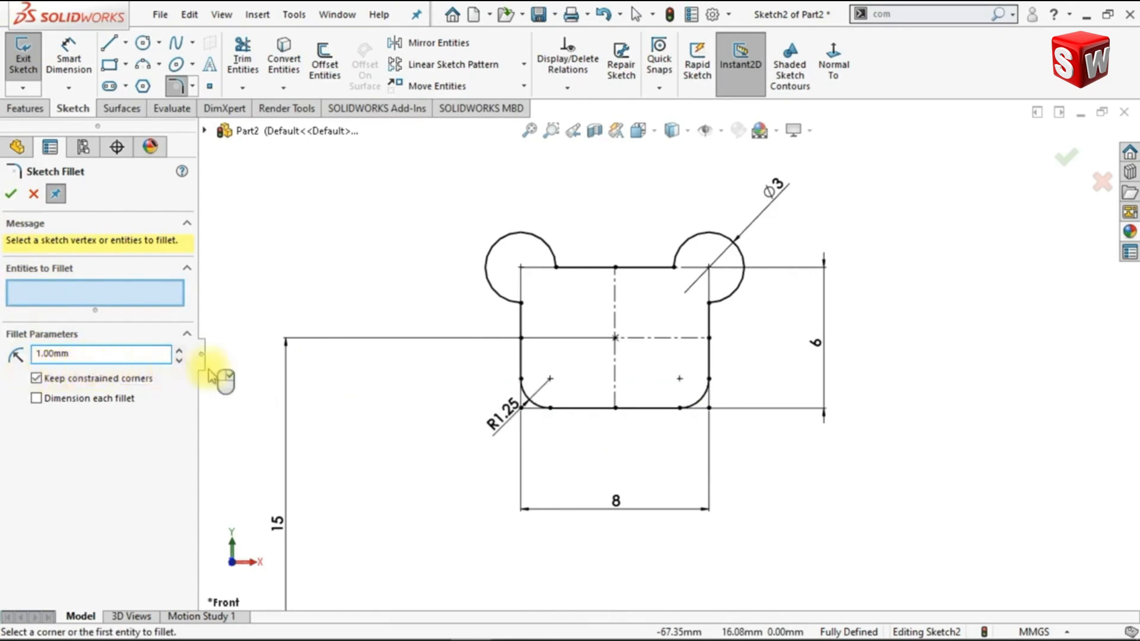
pyautogui.click(521, 303)
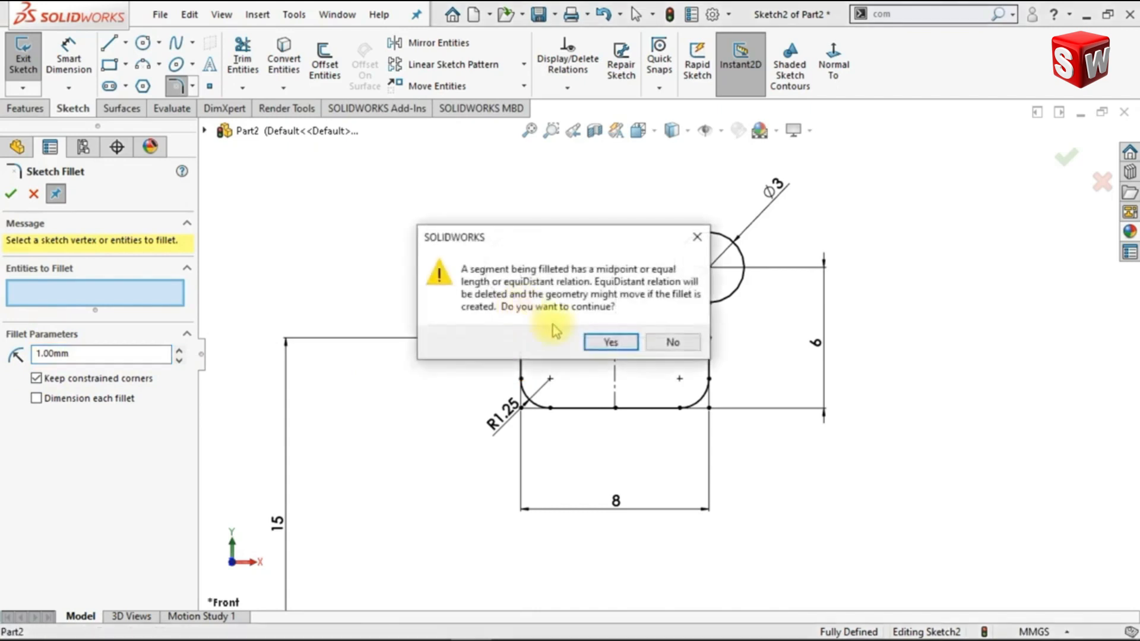
pyautogui.click(610, 343)
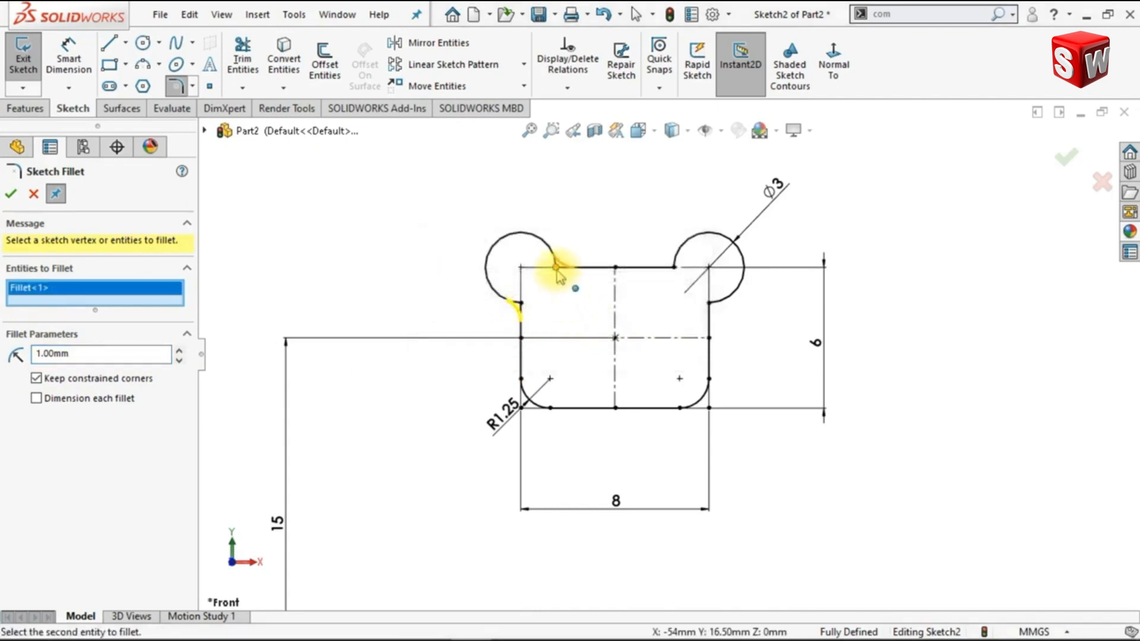
pyautogui.click(557, 272)
pyautogui.click(609, 341)
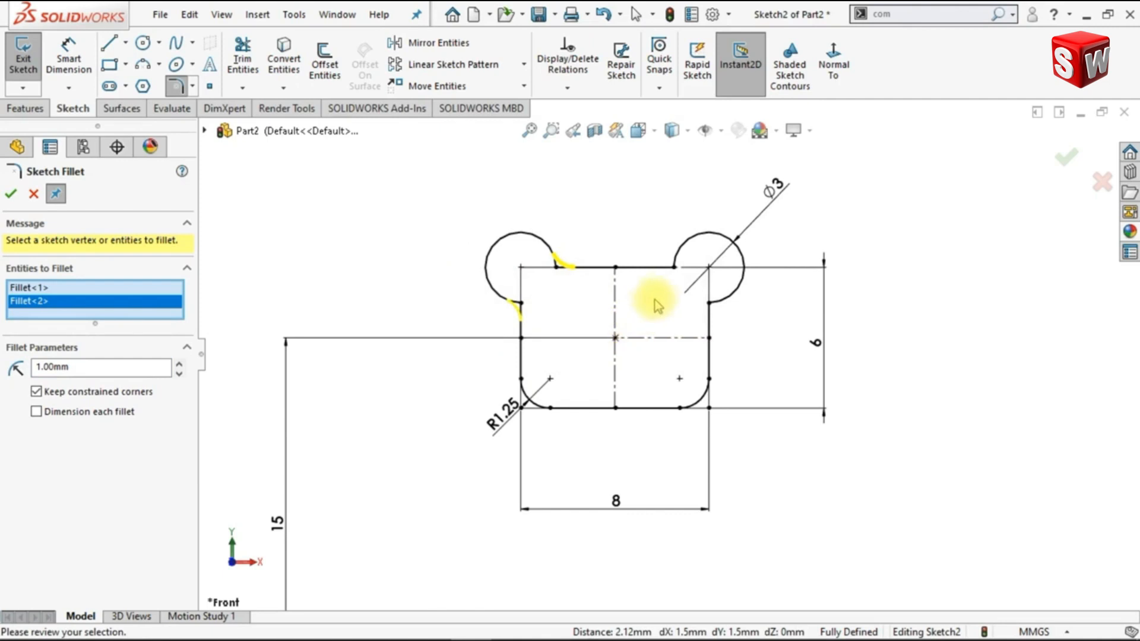
pyautogui.click(675, 268)
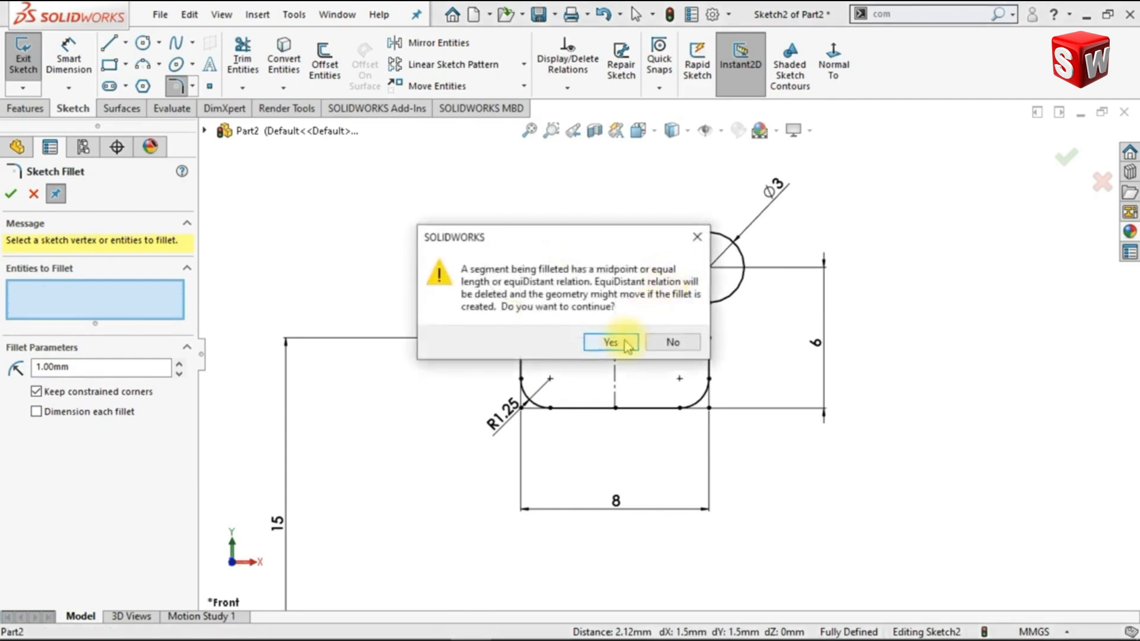
pyautogui.click(627, 345)
pyautogui.click(709, 303)
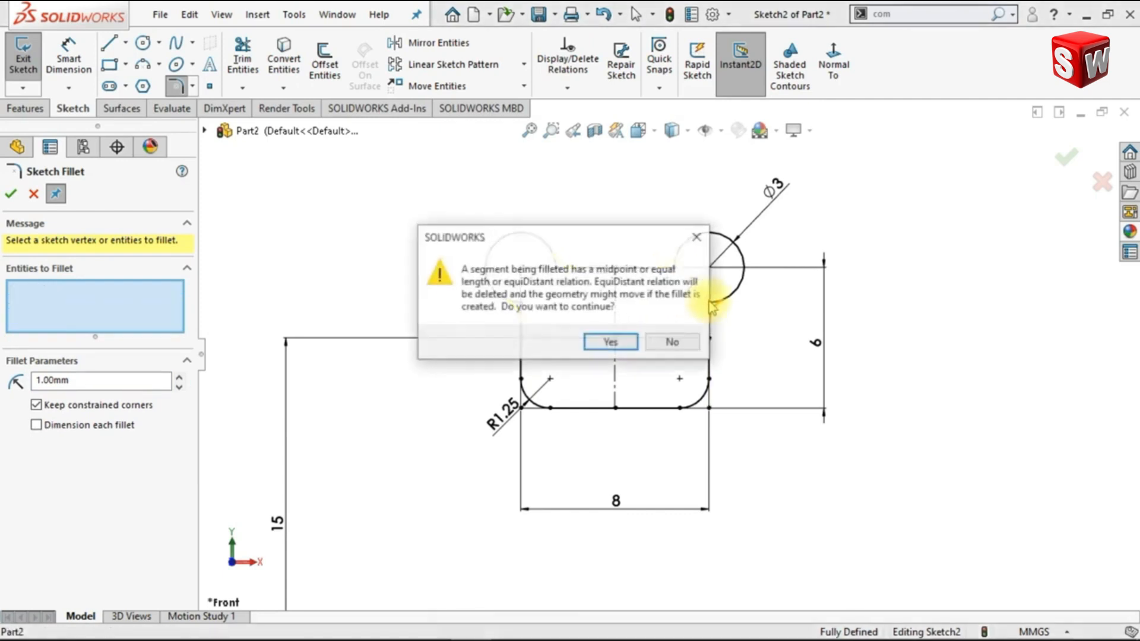
pyautogui.click(627, 345)
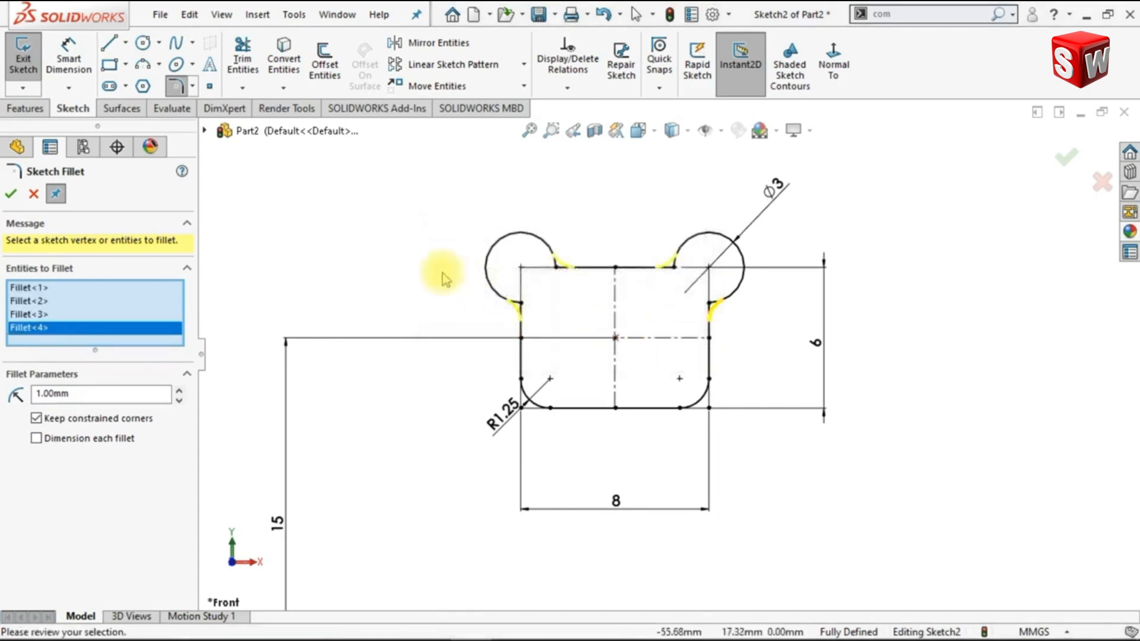
pyautogui.click(11, 195)
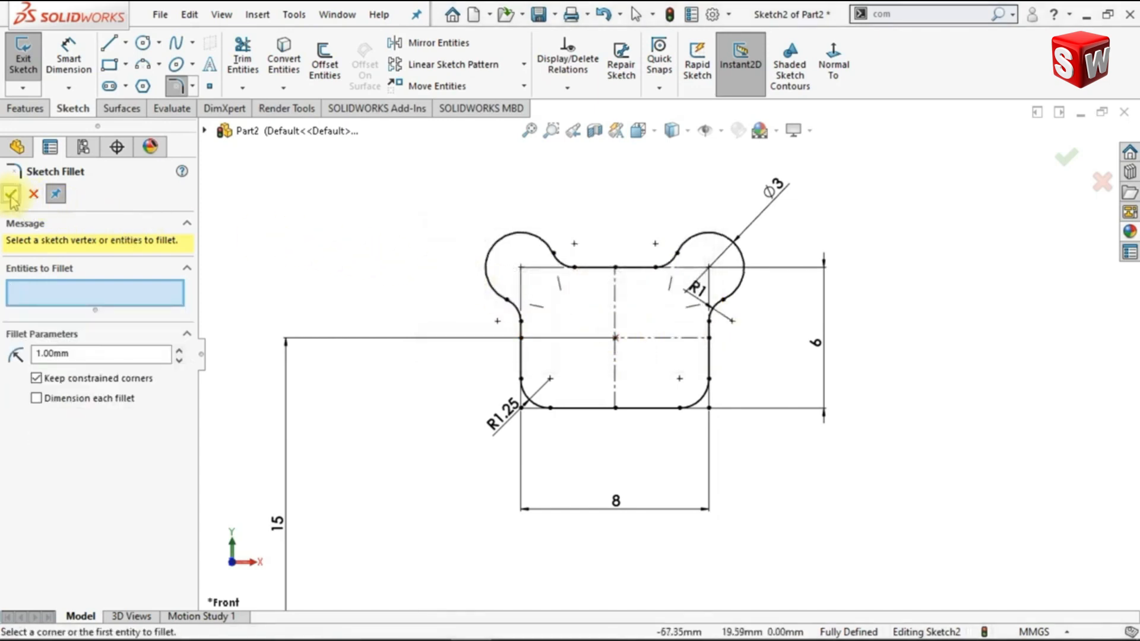
pyautogui.click(12, 196)
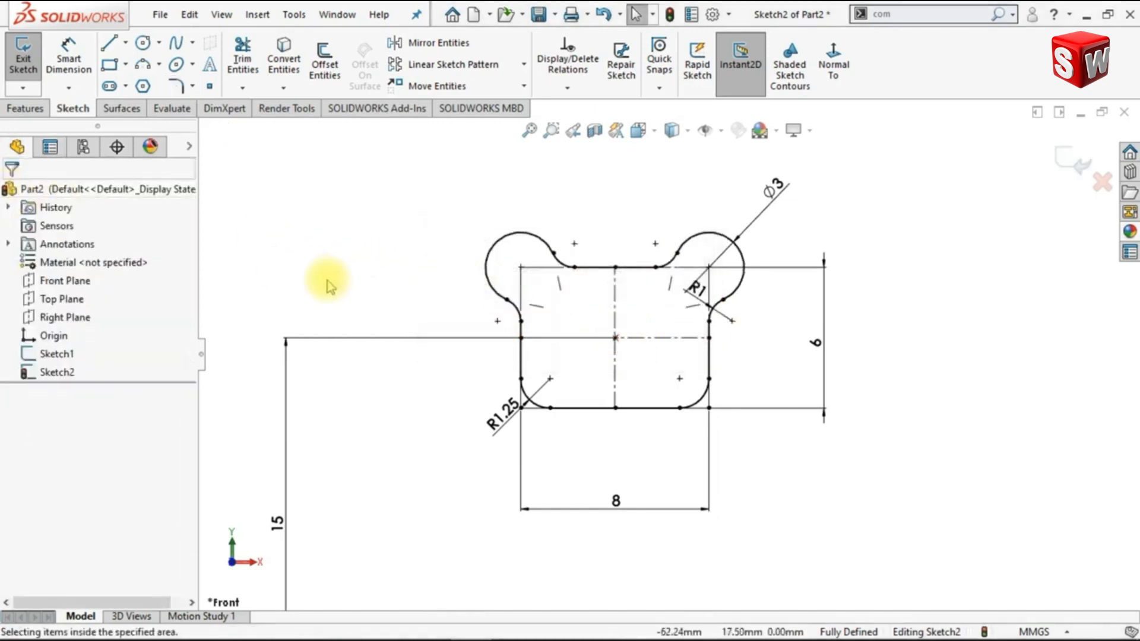
# Pattern all profile sketch entities circularly about the path's endpoint below the profile, with 4 equally spaced instances over 360 degrees
pyautogui.click(529, 130)
pyautogui.moveTo(560, 352)
pyautogui.keyDown('ctrl'); pyautogui.mouseDown(button='middle')
pyautogui.moveTo(578, 314)
pyautogui.moveTo(625, 326)
pyautogui.mouseUp(button='middle'); pyautogui.keyUp('ctrl')
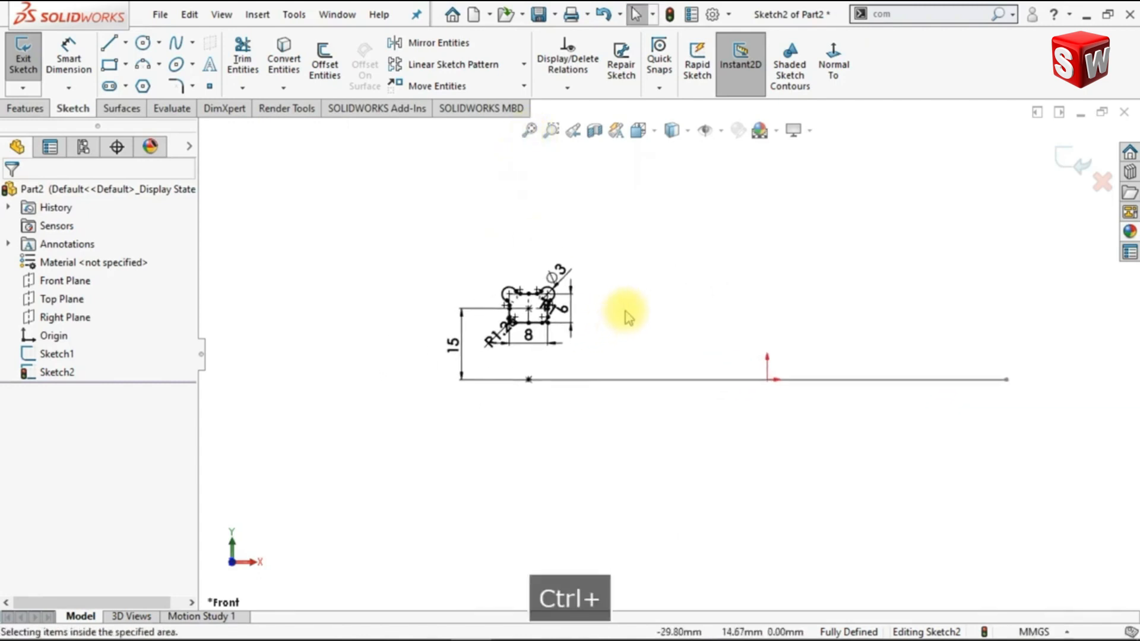
pyautogui.moveTo(450, 255)
pyautogui.mouseDown()
pyautogui.moveTo(569, 339)
pyautogui.moveTo(619, 358)
pyautogui.mouseUp()
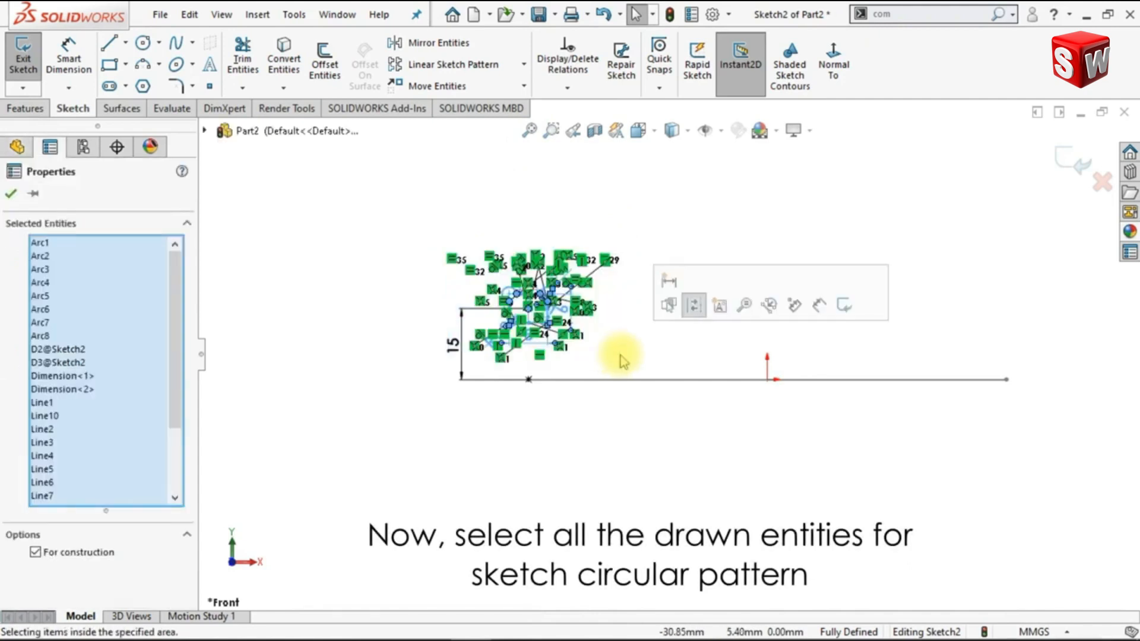
pyautogui.click(524, 64)
pyautogui.click(514, 110)
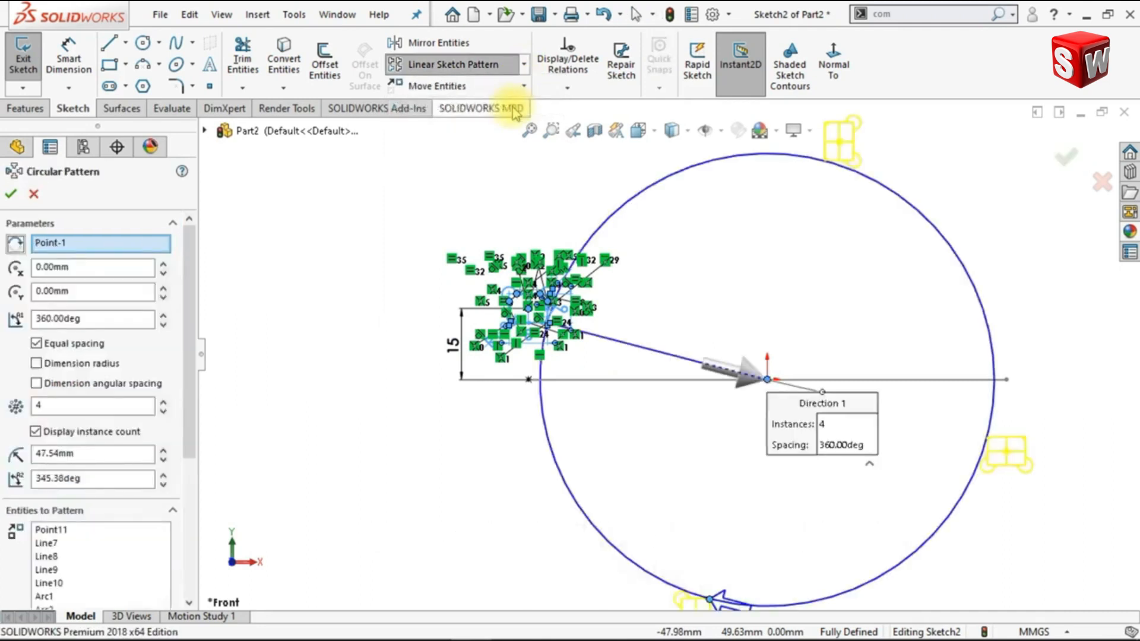
pyautogui.rightClick(132, 249)
pyautogui.click(178, 254)
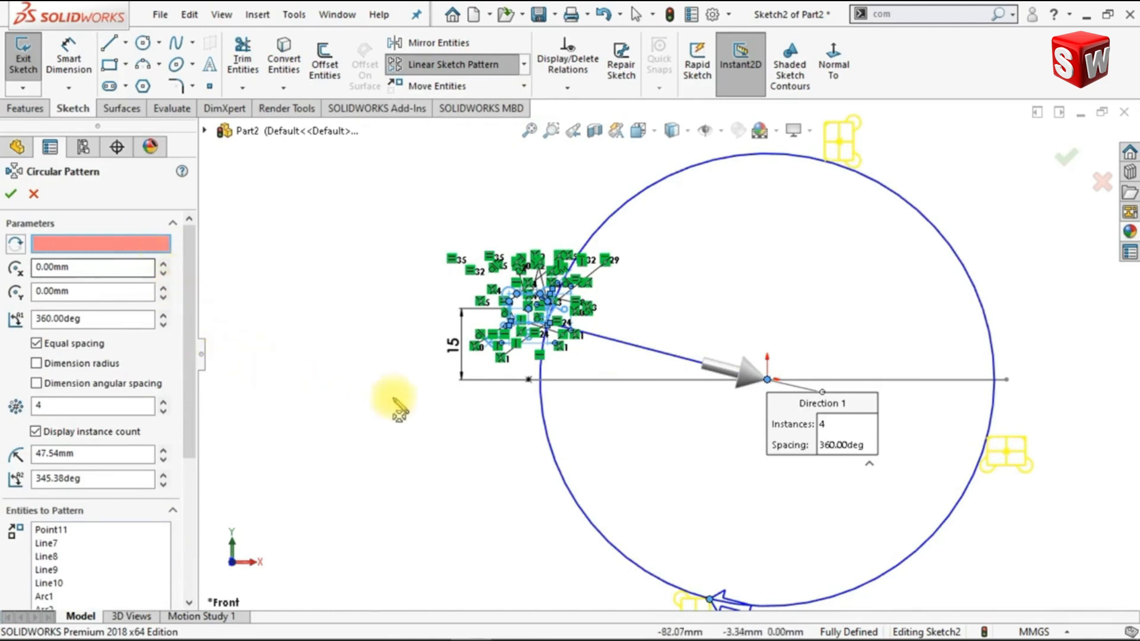
pyautogui.click(528, 381)
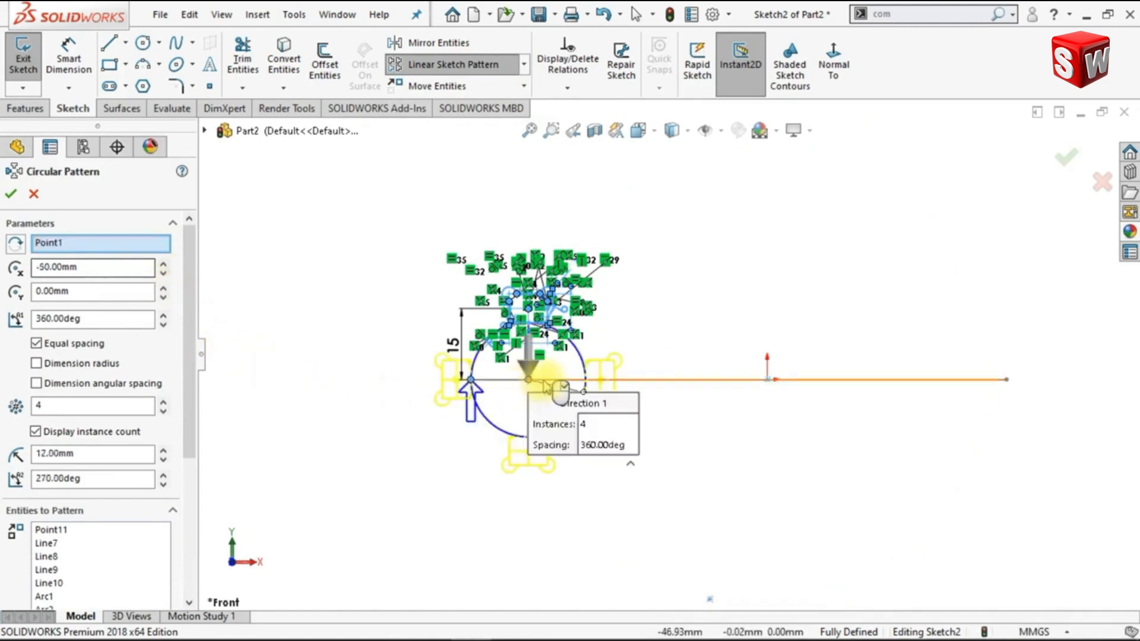
pyautogui.moveTo(560, 363)
pyautogui.keyDown('shift'); pyautogui.mouseDown(button='middle')
pyautogui.moveTo(559, 327)
pyautogui.moveTo(572, 311)
pyautogui.mouseUp(button='middle'); pyautogui.keyUp('shift')
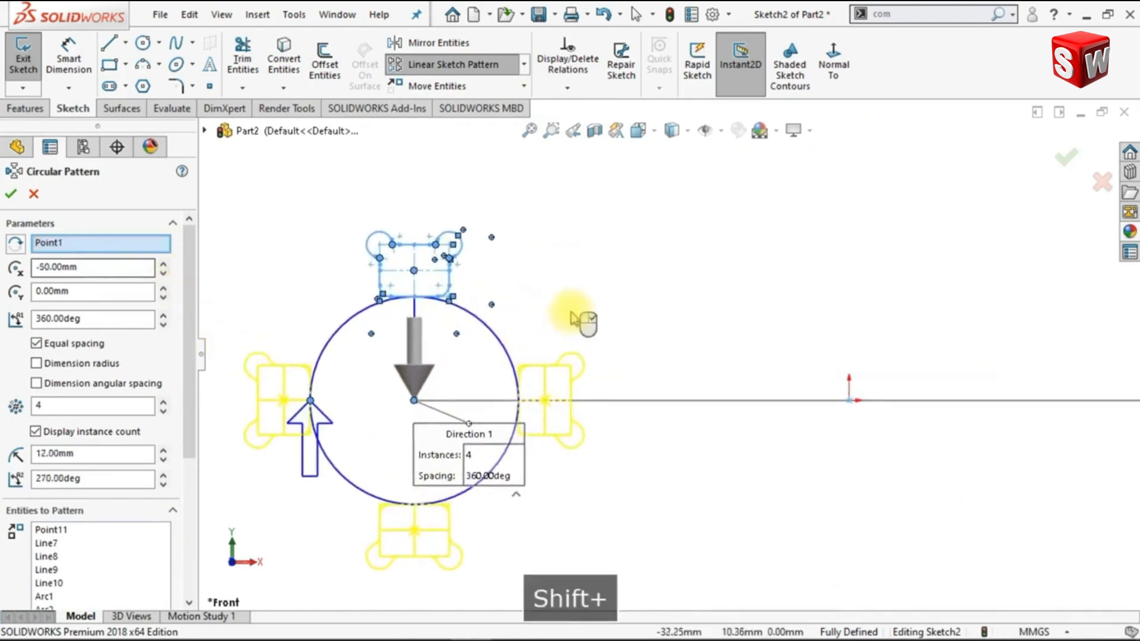
pyautogui.keyDown('ctrl'); pyautogui.moveTo(651, 337); pyautogui.dragTo(822, 288, button='middle'); pyautogui.keyUp('ctrl')
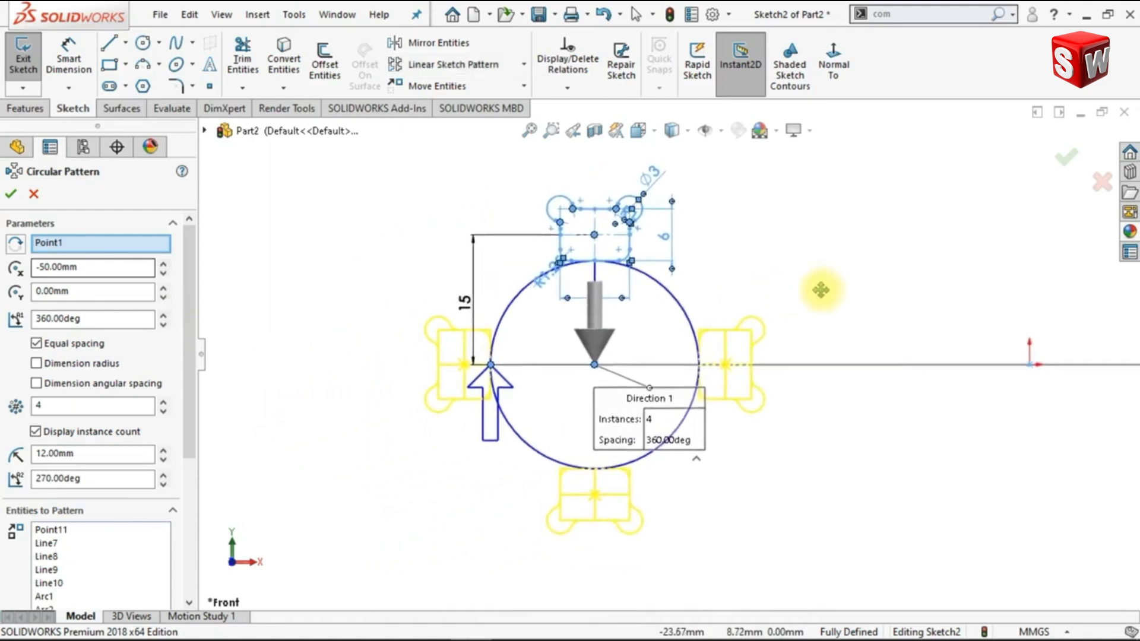
pyautogui.click(11, 193)
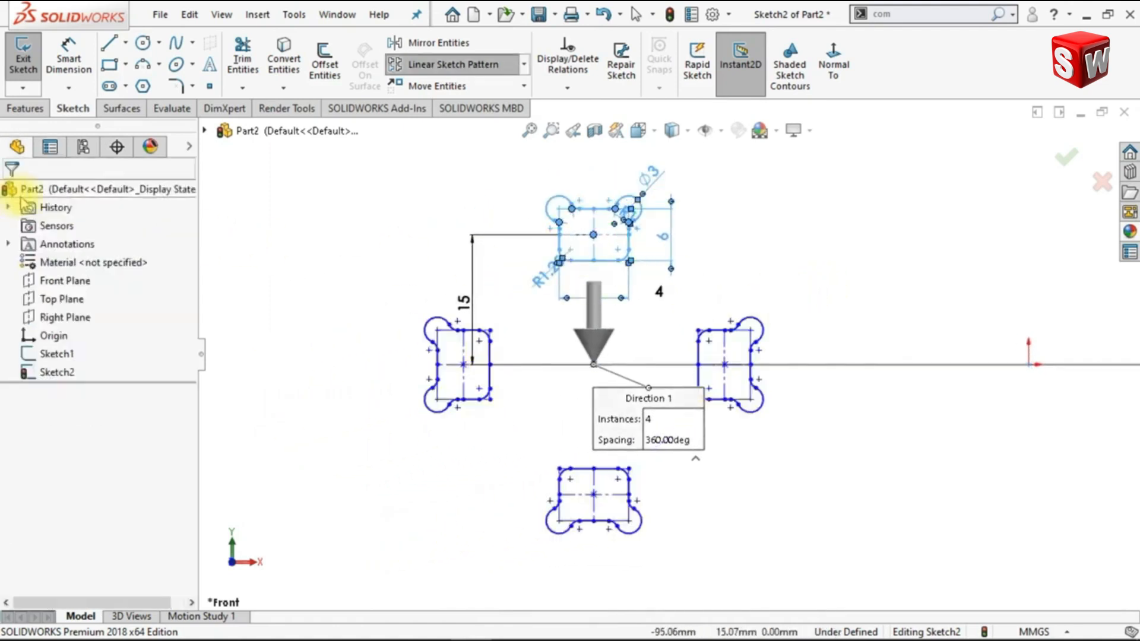
pyautogui.press('Escape')
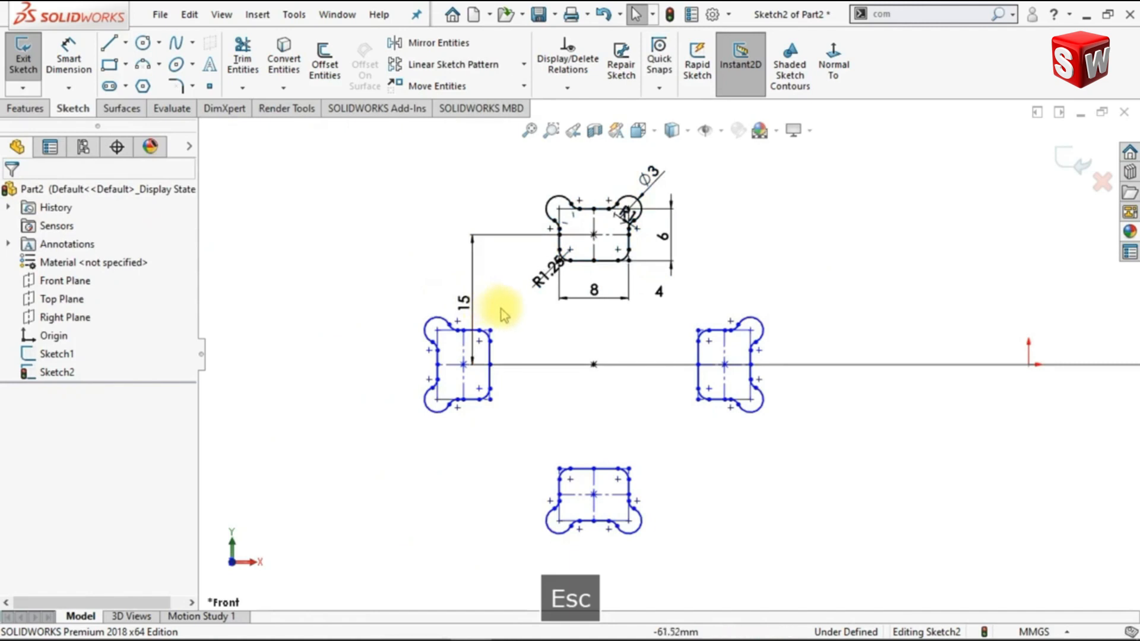
# Add a Fix relation to the centre point of the patterned profile nearest the origin and exit the sketch
pyautogui.click(725, 364)
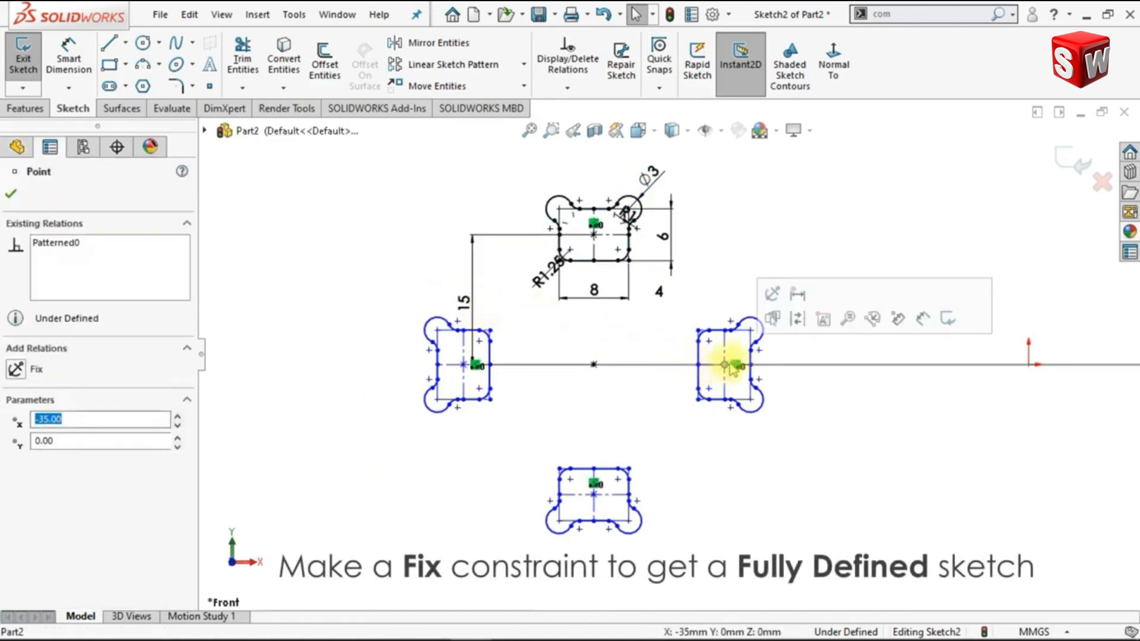
pyautogui.click(772, 295)
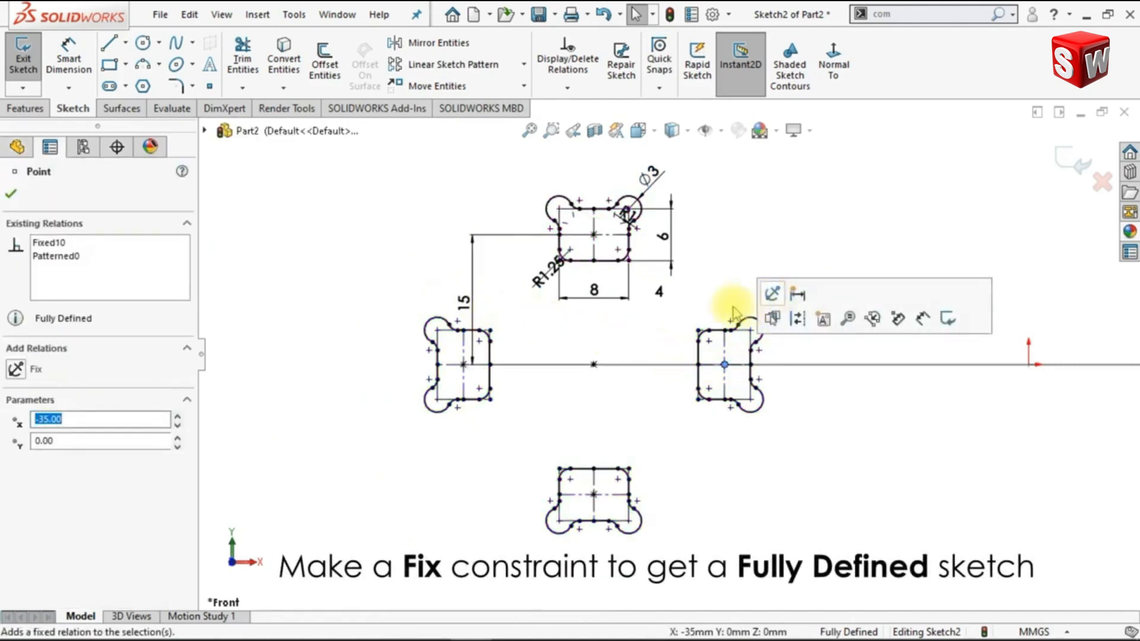
pyautogui.press('Escape')
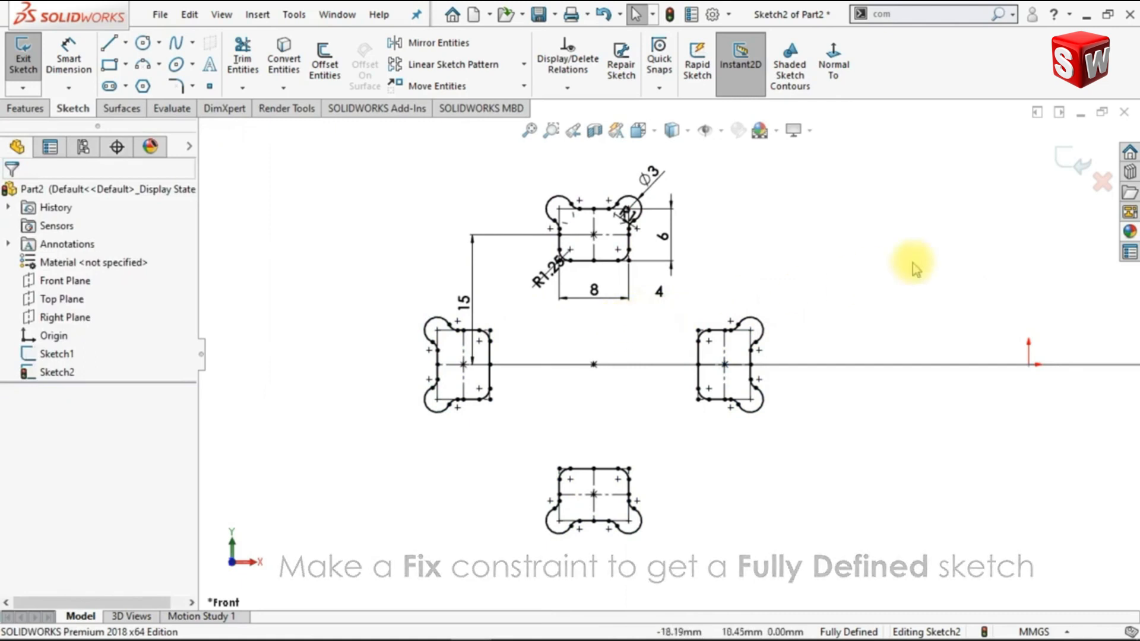
pyautogui.click(1070, 159)
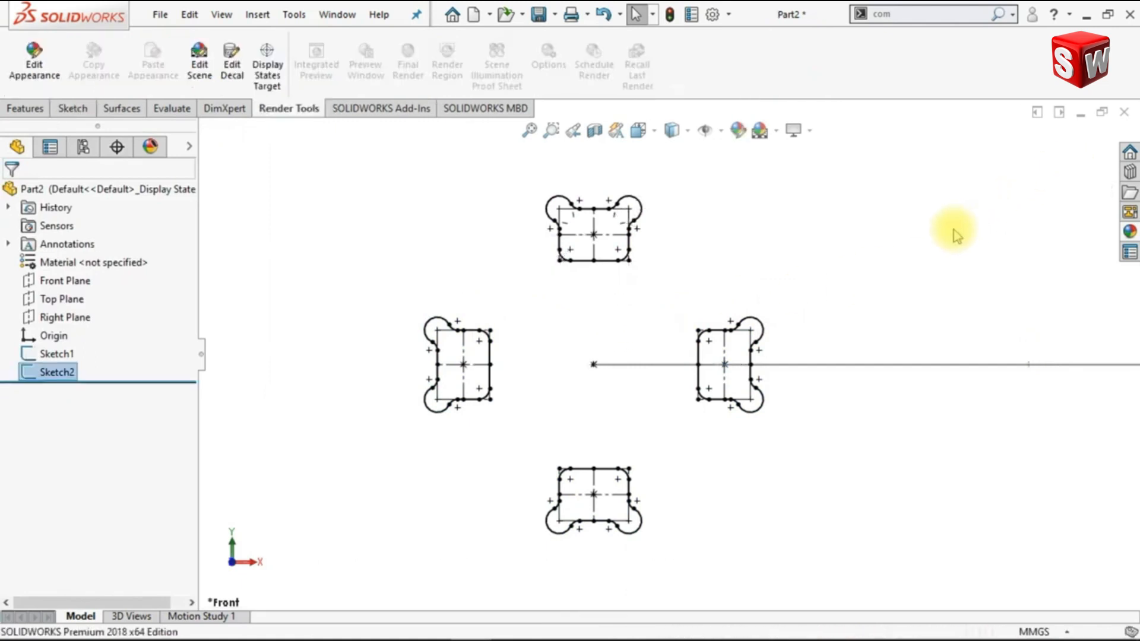
# Start a Swept Boss/Base with the four-profile sketch as the profile and the semicircular sketch as the path
pyautogui.hotkey('ctrl', '7')
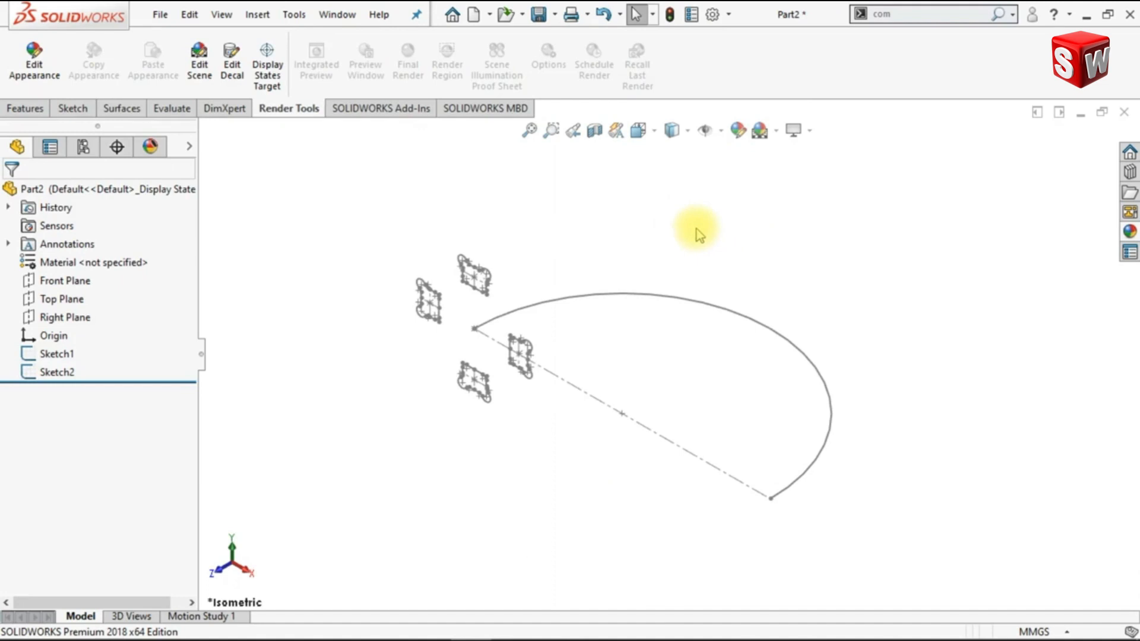
pyautogui.click(39, 110)
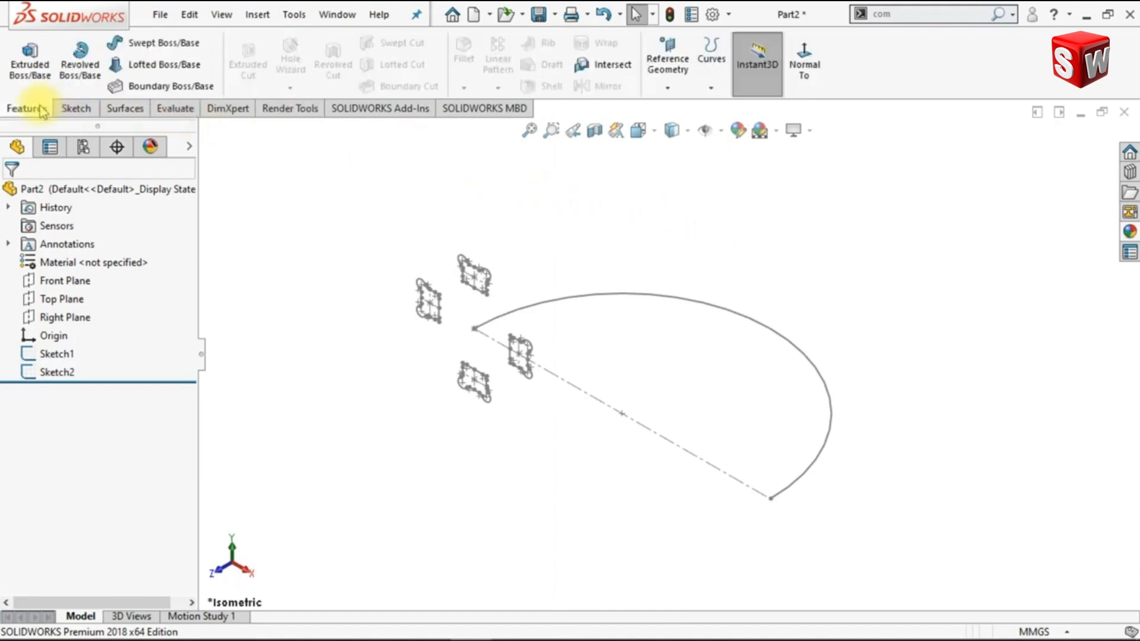
pyautogui.click(140, 44)
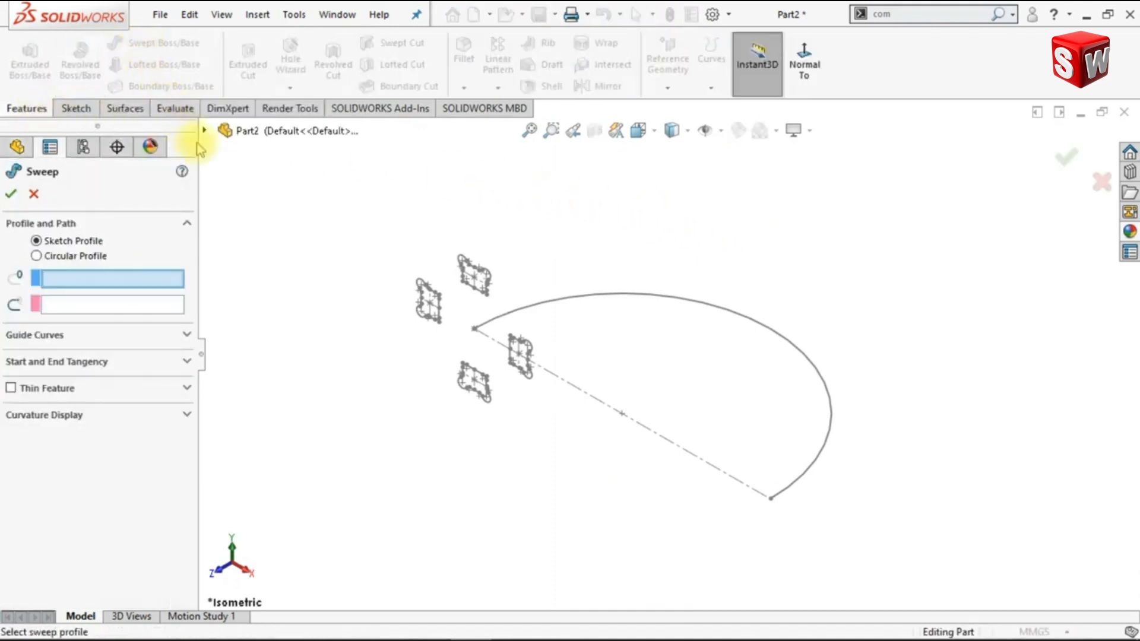
pyautogui.click(461, 260)
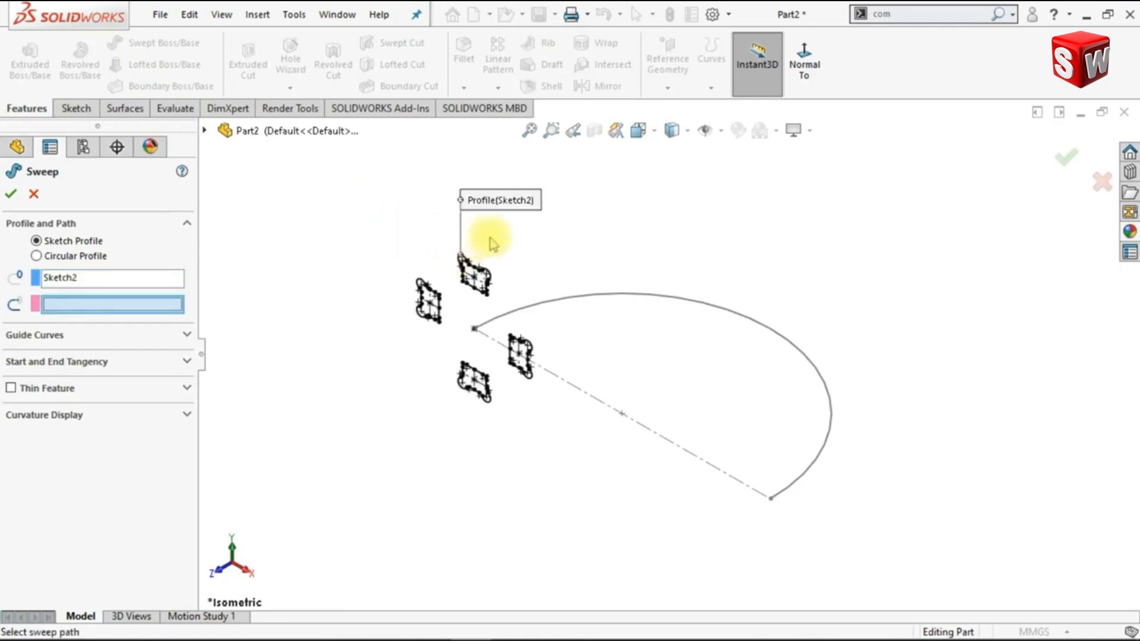
pyautogui.click(579, 297)
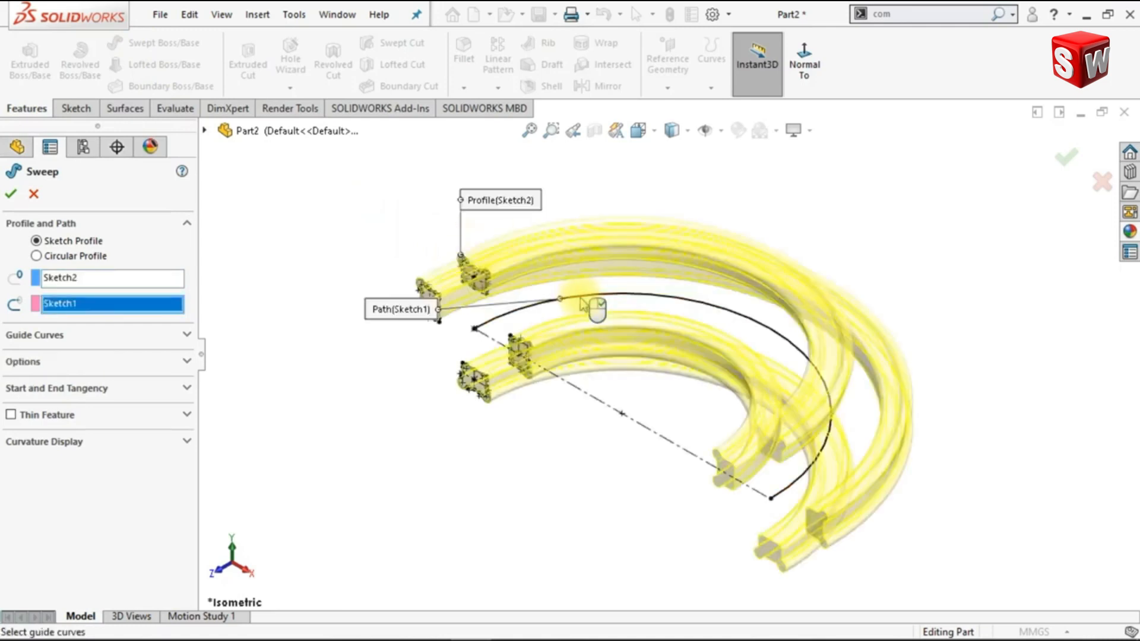
# Enable merging of tangent faces, specify a twist value of 45+360 degrees for the sweep, and create it
pyautogui.click(187, 362)
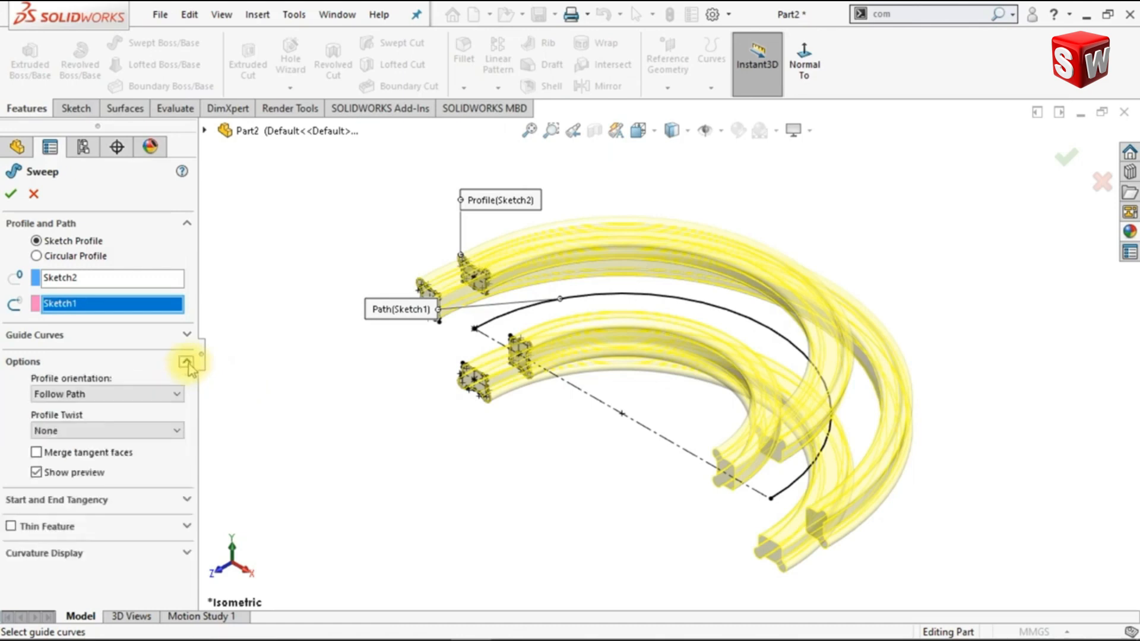
pyautogui.click(122, 454)
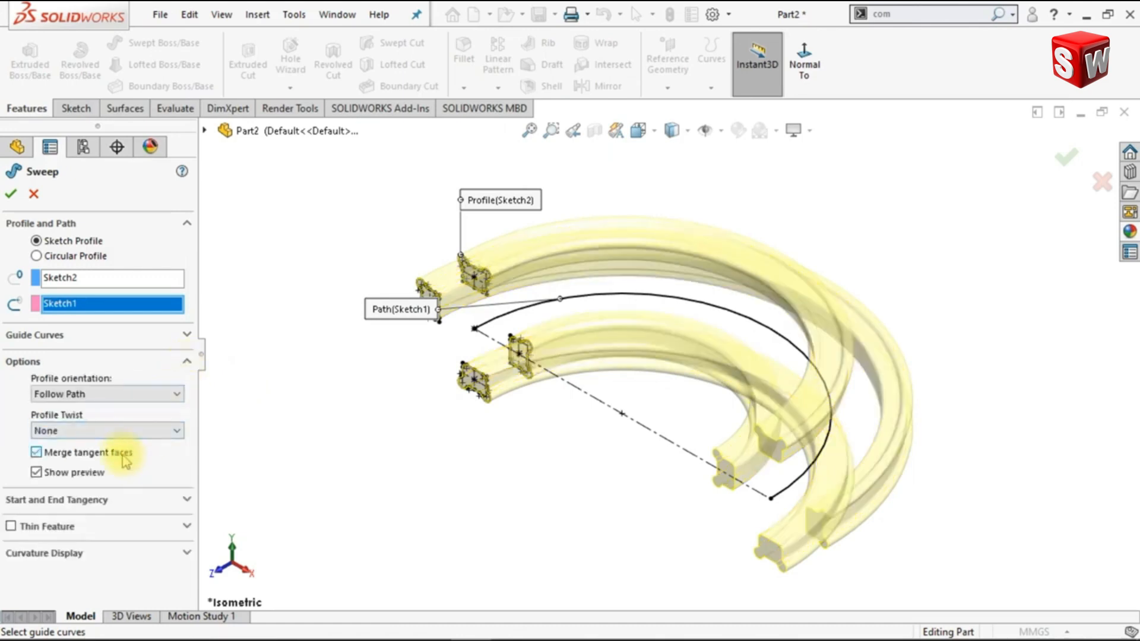
pyautogui.click(177, 433)
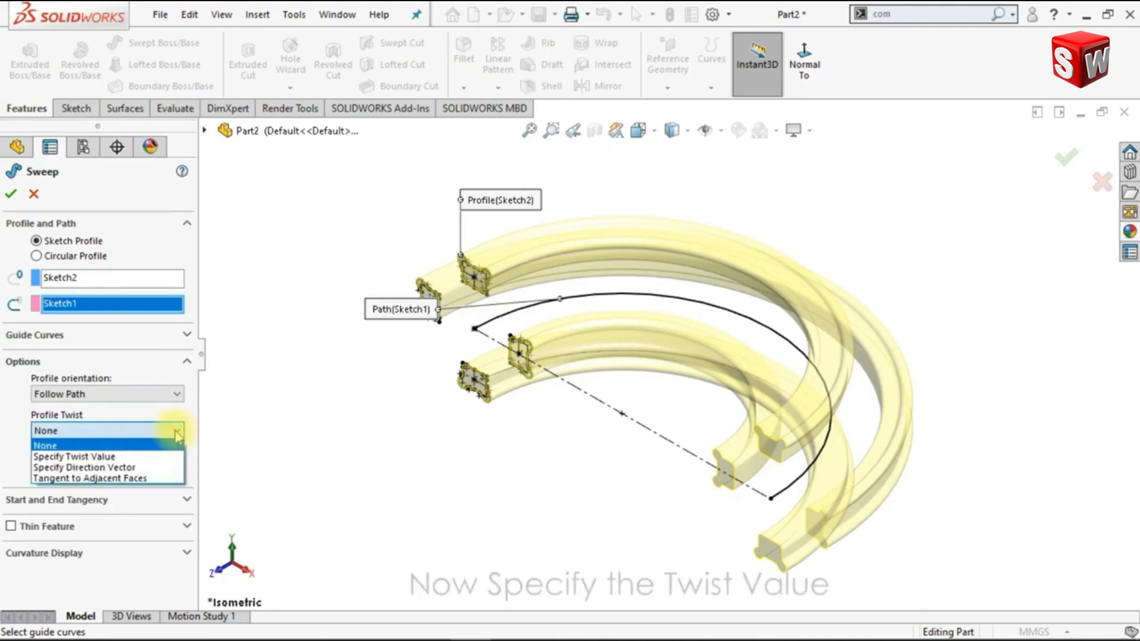
pyautogui.click(155, 451)
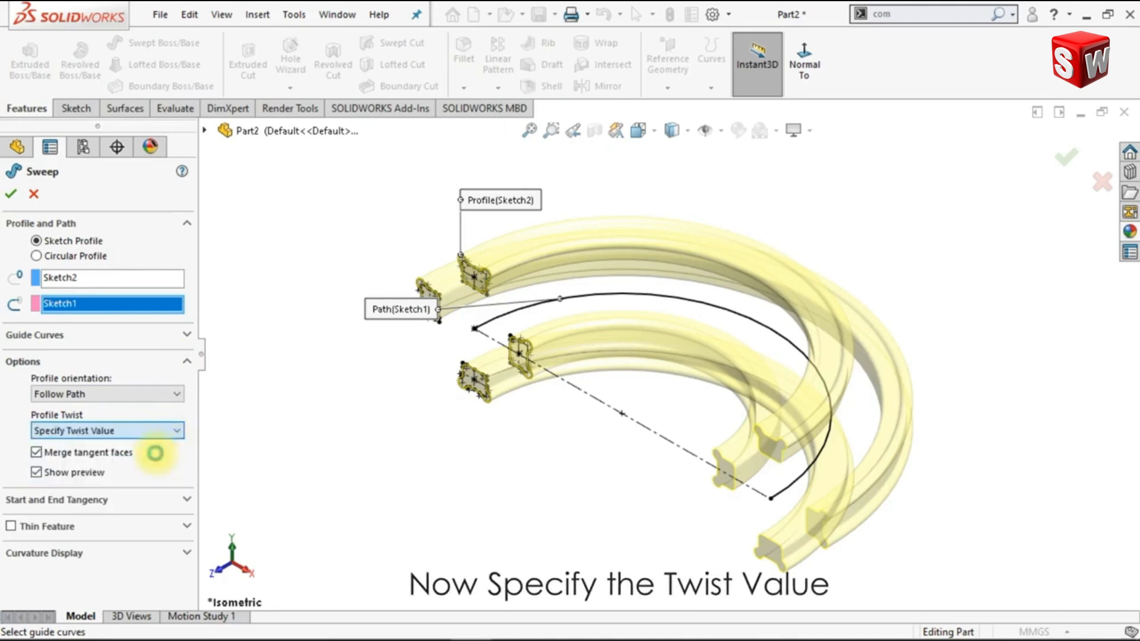
pyautogui.click(146, 475)
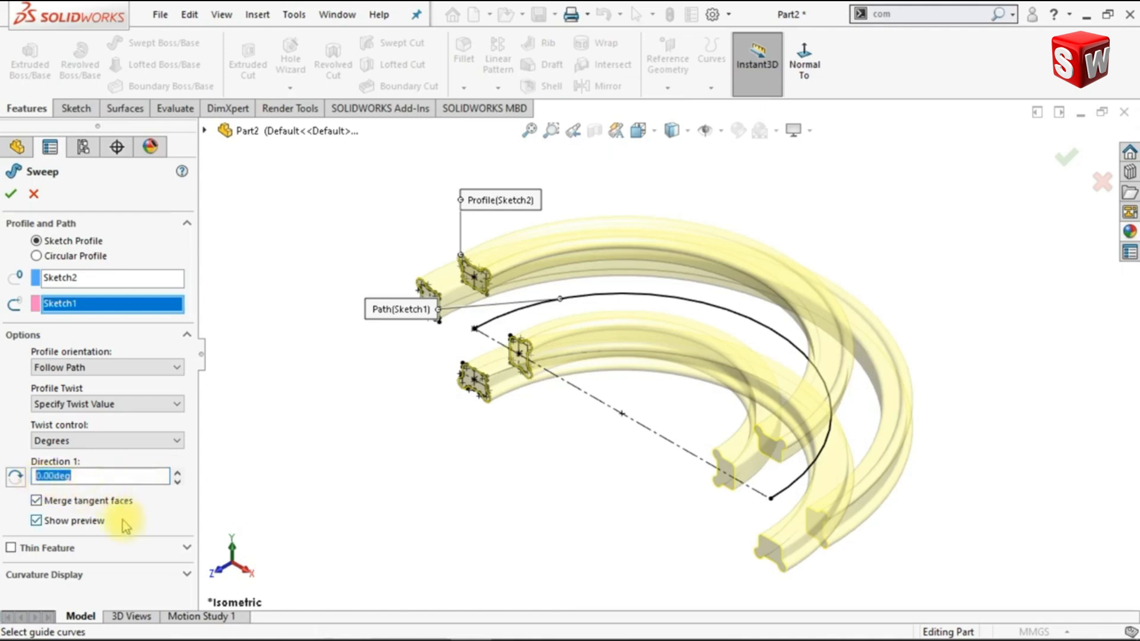
pyautogui.write('45+36')
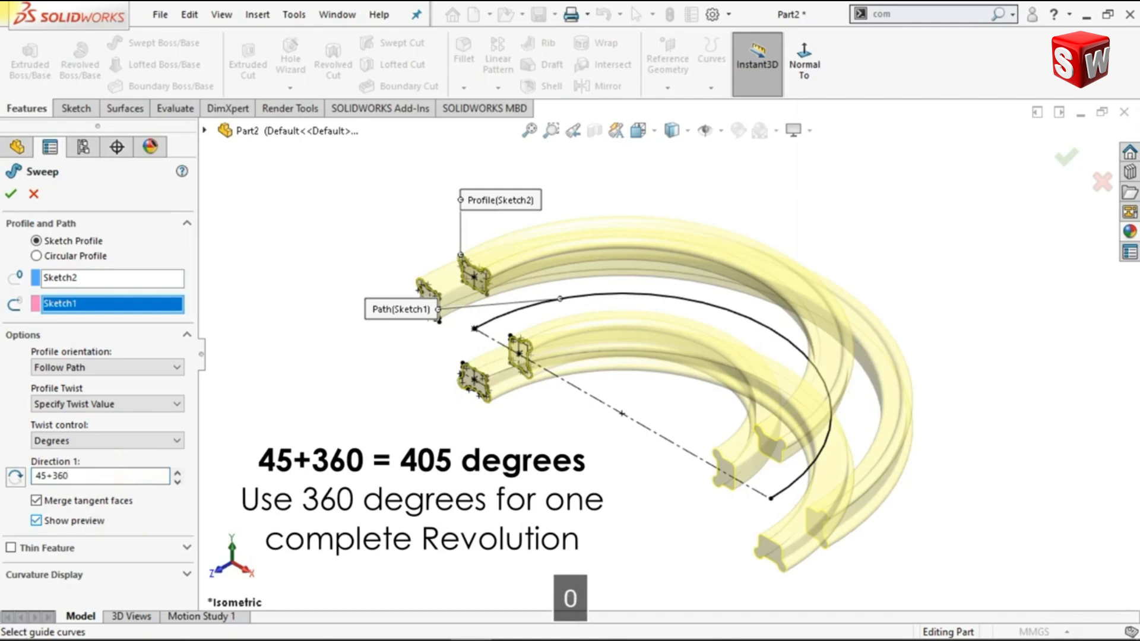
pyautogui.write('0')
pyautogui.press('Return')
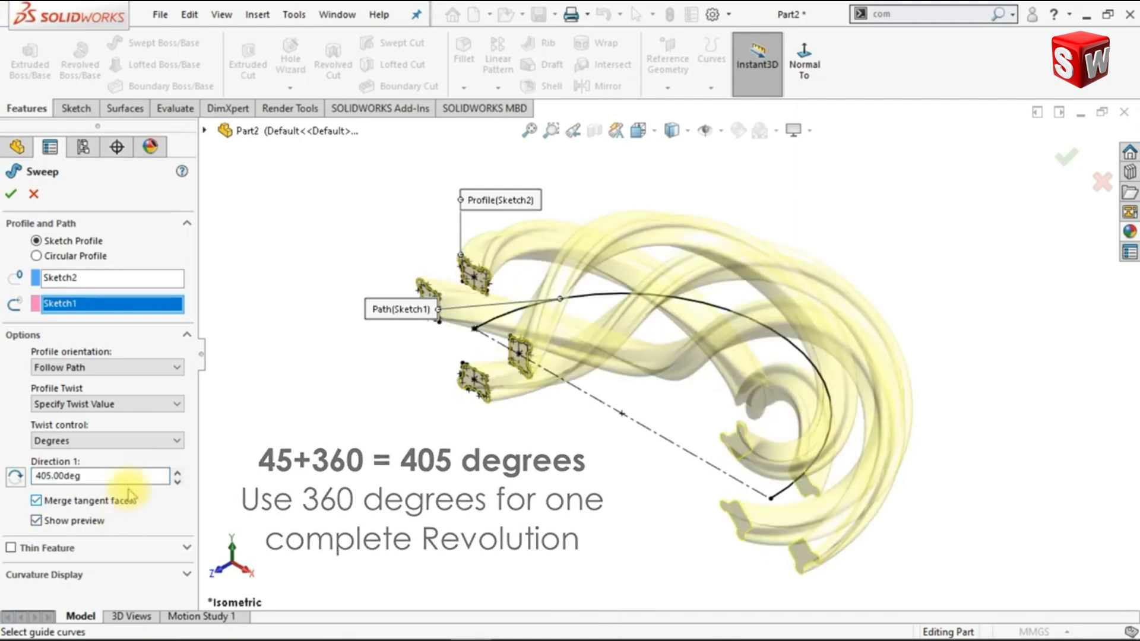
pyautogui.click(12, 195)
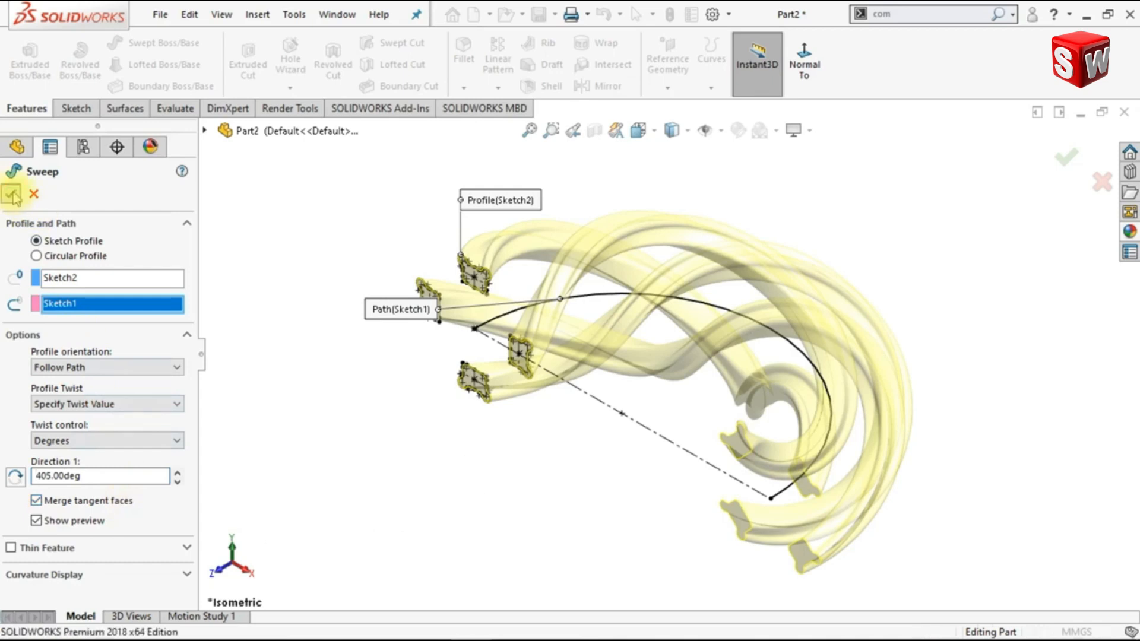
# Clear the selection and turn off ambient occlusion and shadows in shaded mode
pyautogui.click(408, 195)
pyautogui.click(809, 130)
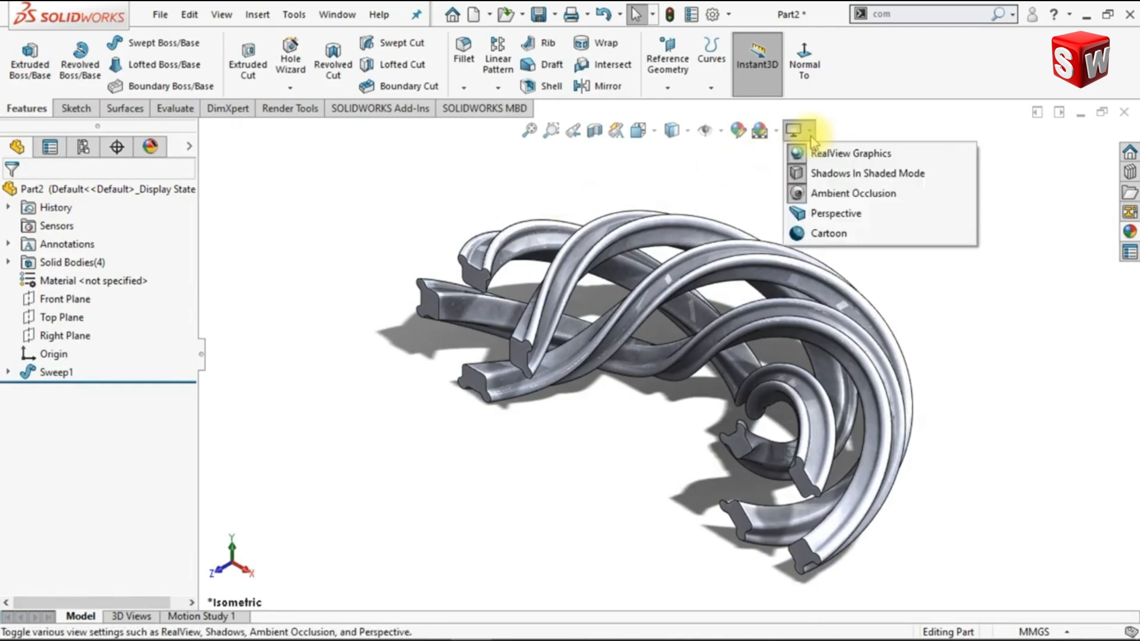
pyautogui.click(809, 195)
pyautogui.click(803, 131)
pyautogui.click(811, 174)
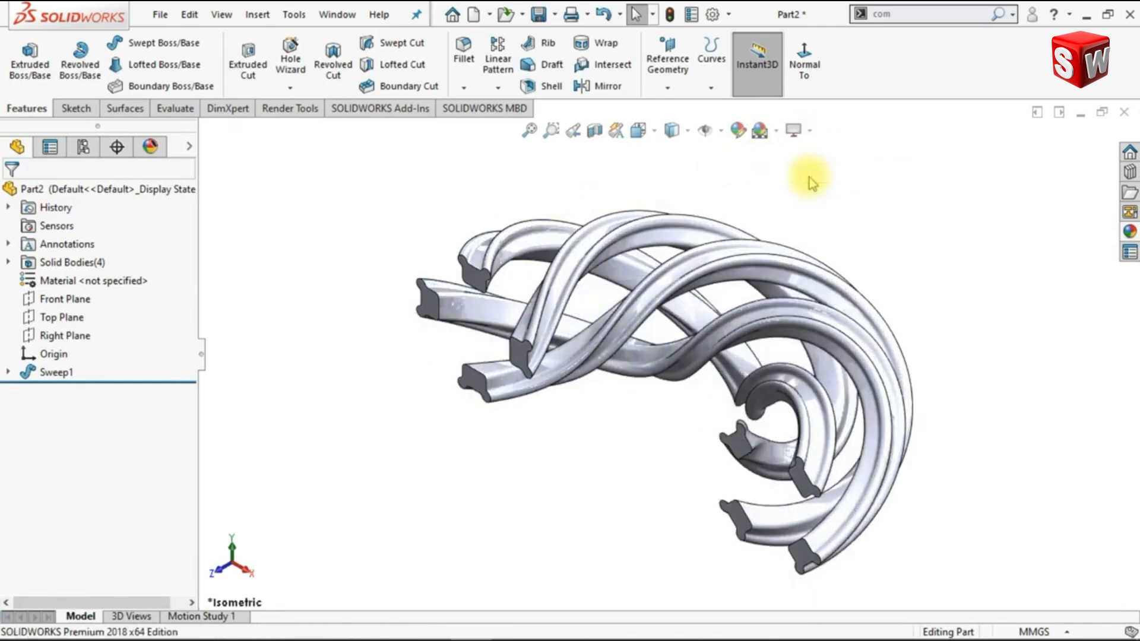
# Find and start the Move/Copy Bodies command, selecting all four swept bodies with copying enabled for 1 copy
pyautogui.click(530, 130)
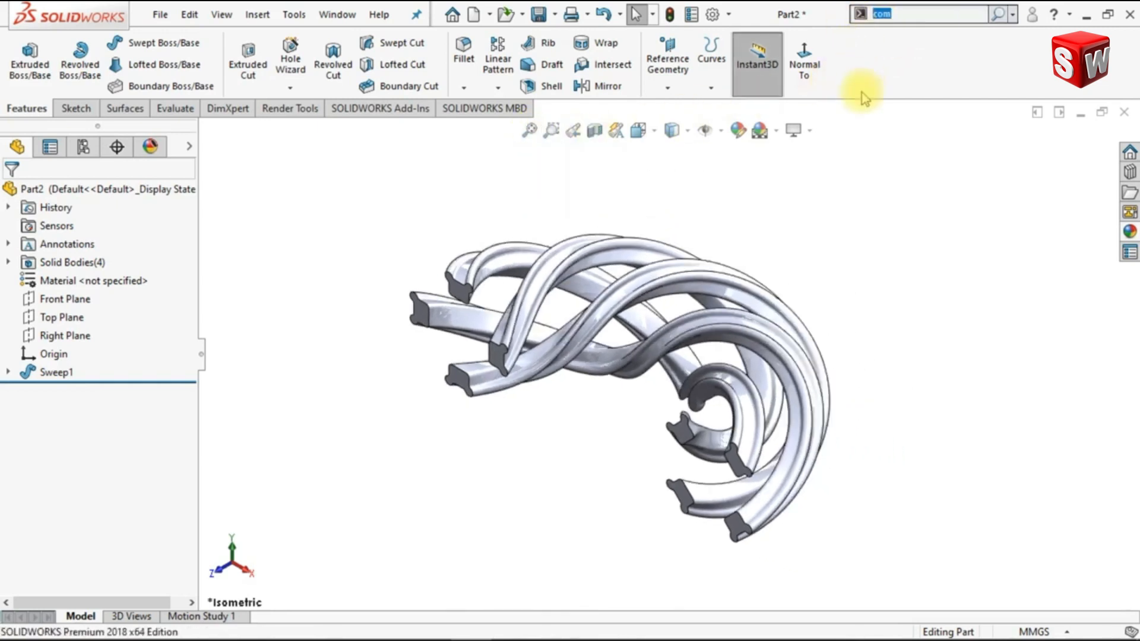
pyautogui.write('move')
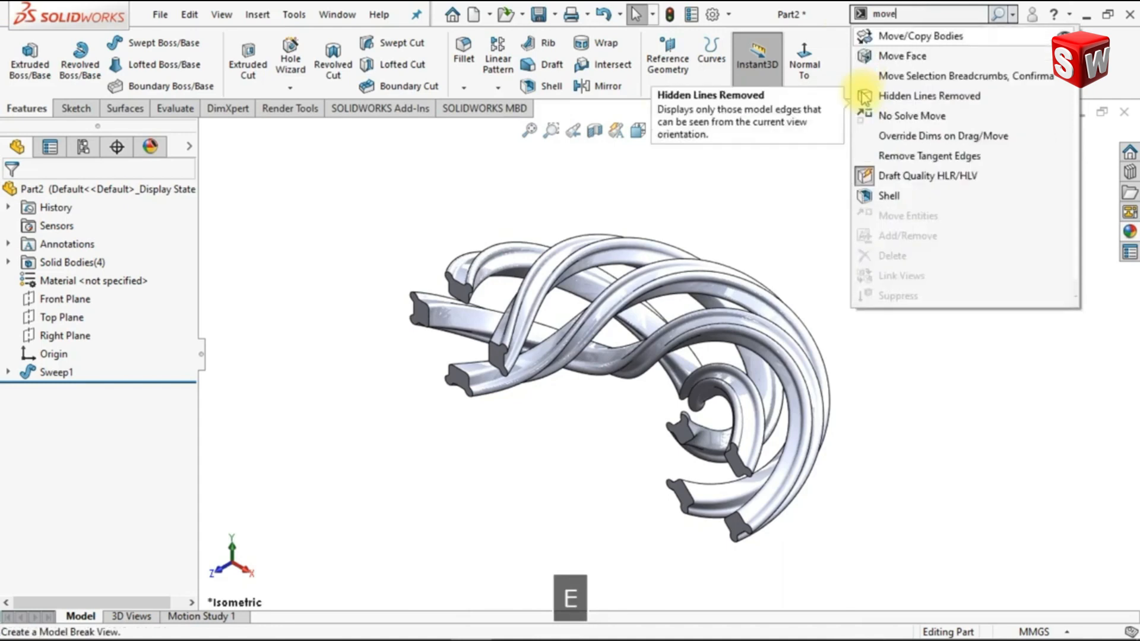
pyautogui.click(948, 37)
pyautogui.moveTo(359, 209); pyautogui.dragTo(955, 556)
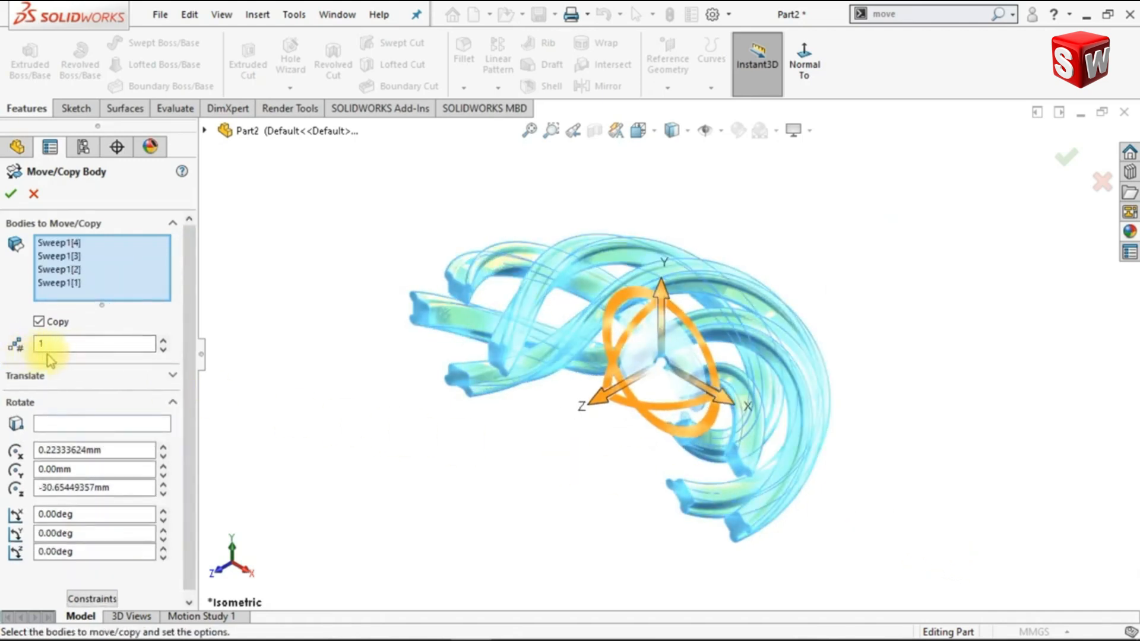
# Set the part origin as the rotation reference for the copied bodies
pyautogui.click(94, 424)
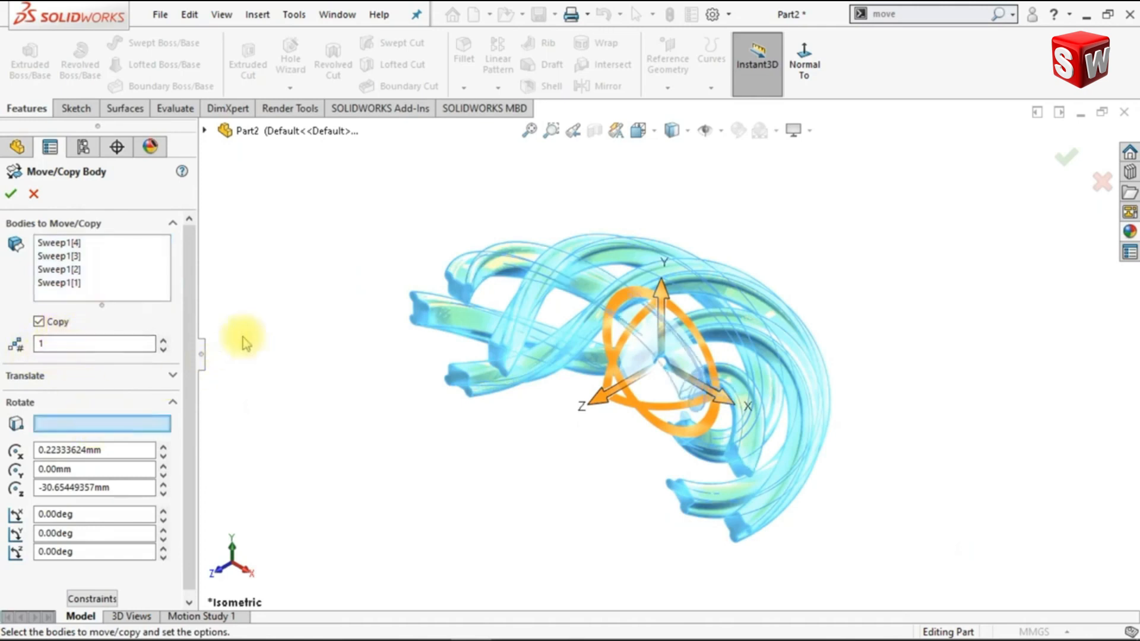
pyautogui.click(205, 130)
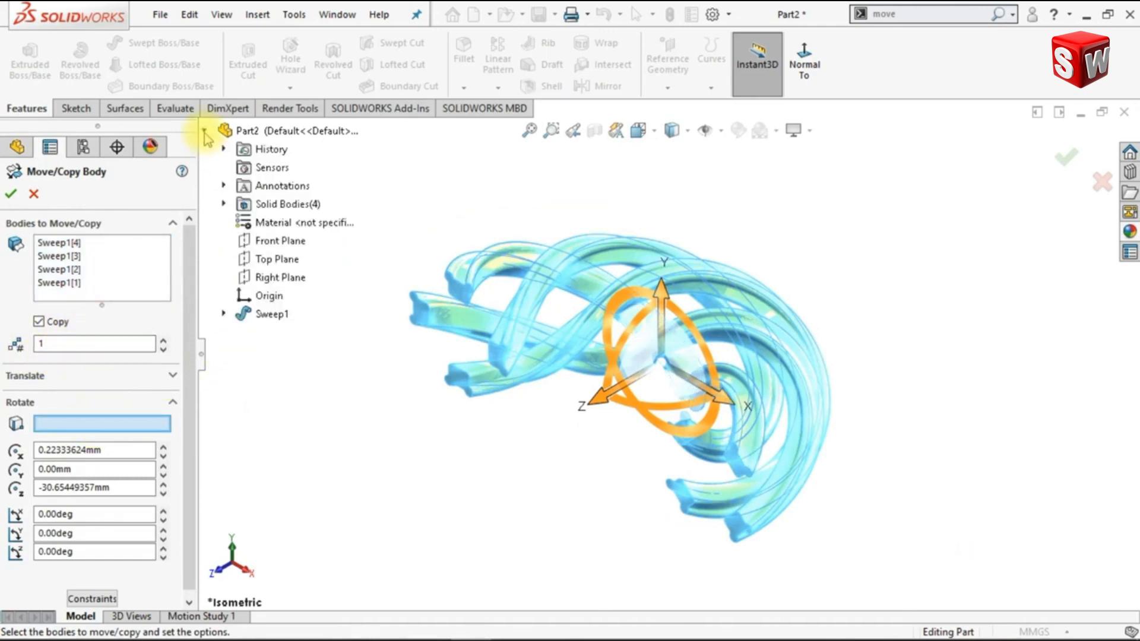
pyautogui.click(258, 298)
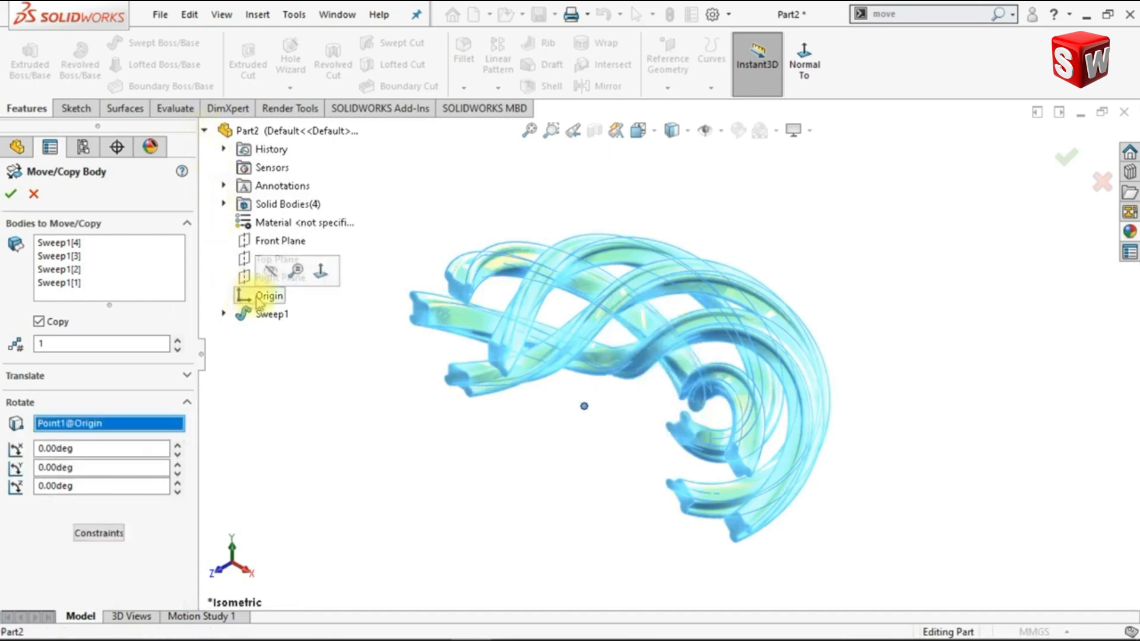
pyautogui.click(204, 131)
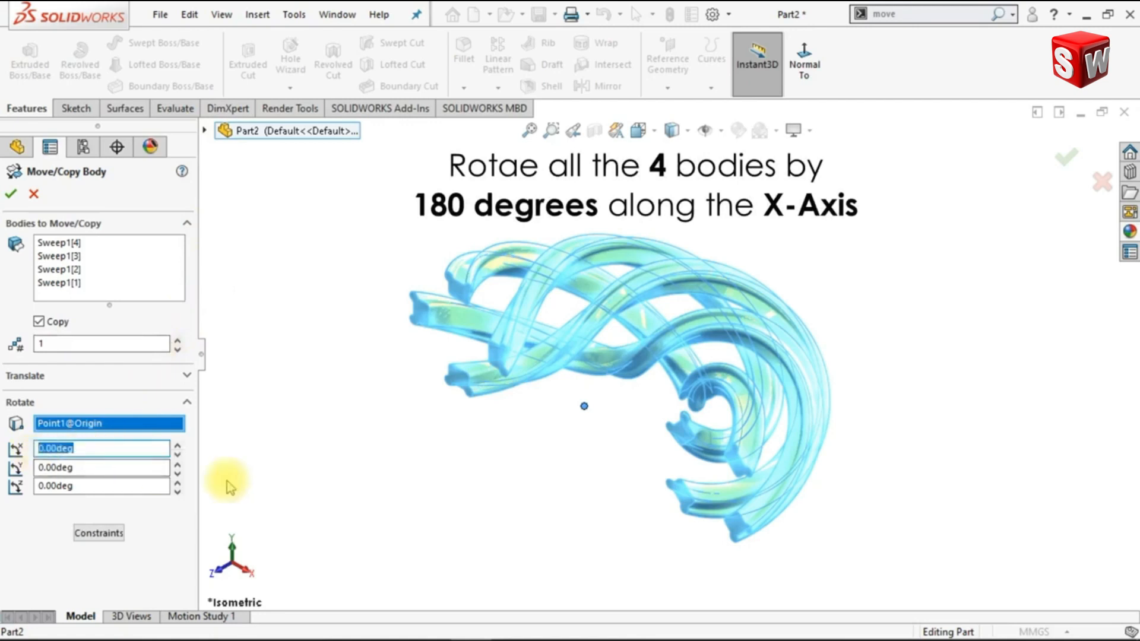
# Rotate the copied bodies 180 degrees about the X axis and create the Move/Copy feature
pyautogui.write('180')
pyautogui.press('Return')
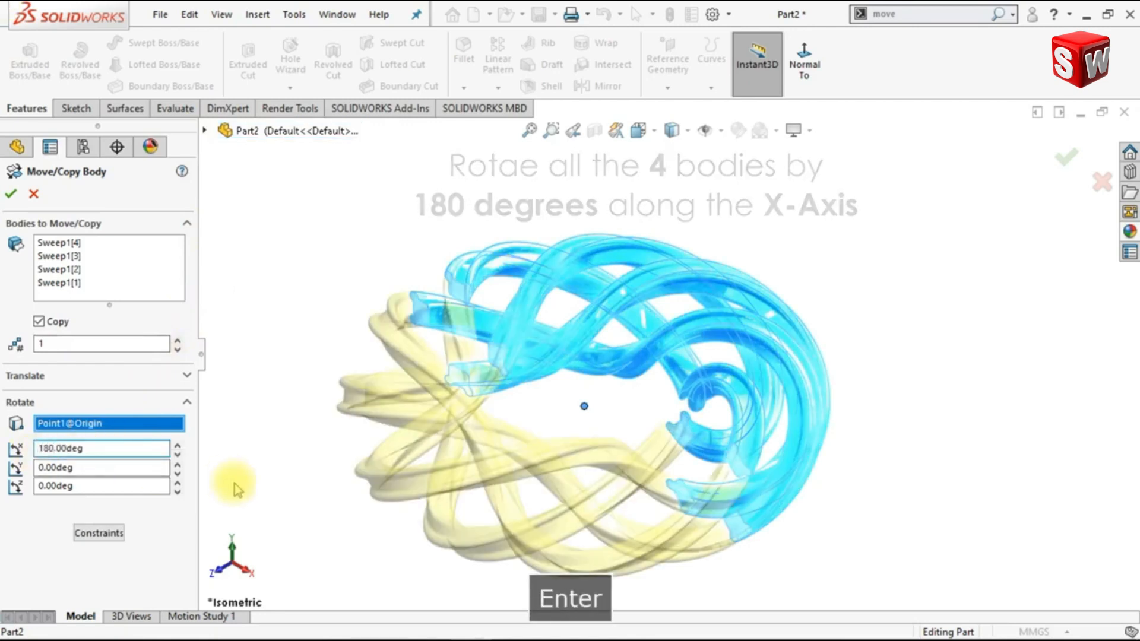
pyautogui.click(12, 196)
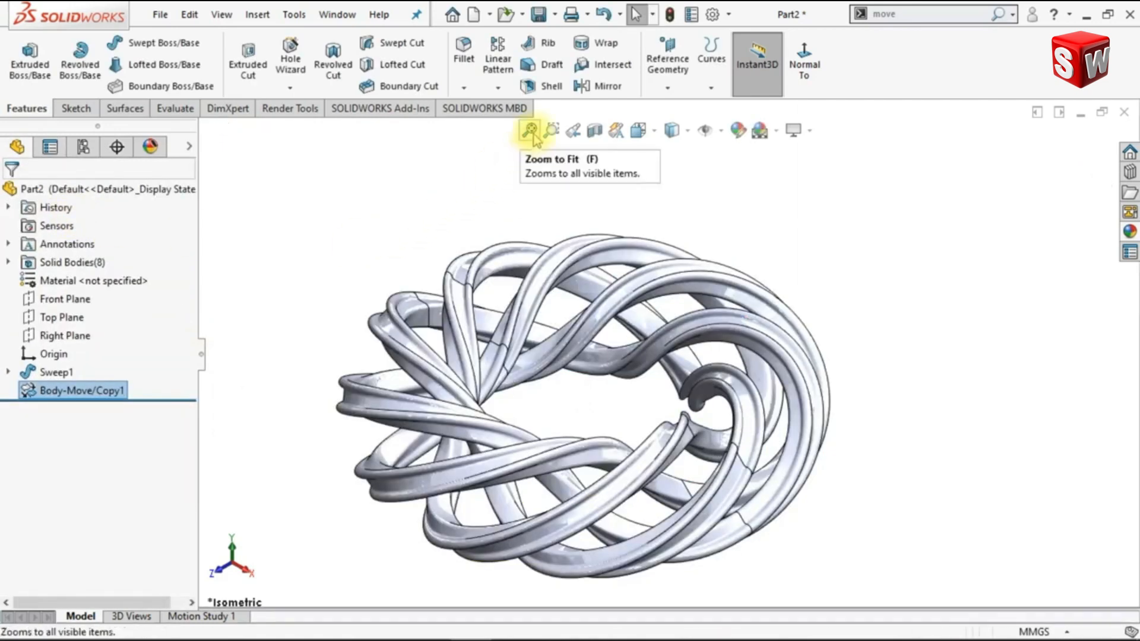
pyautogui.click(531, 131)
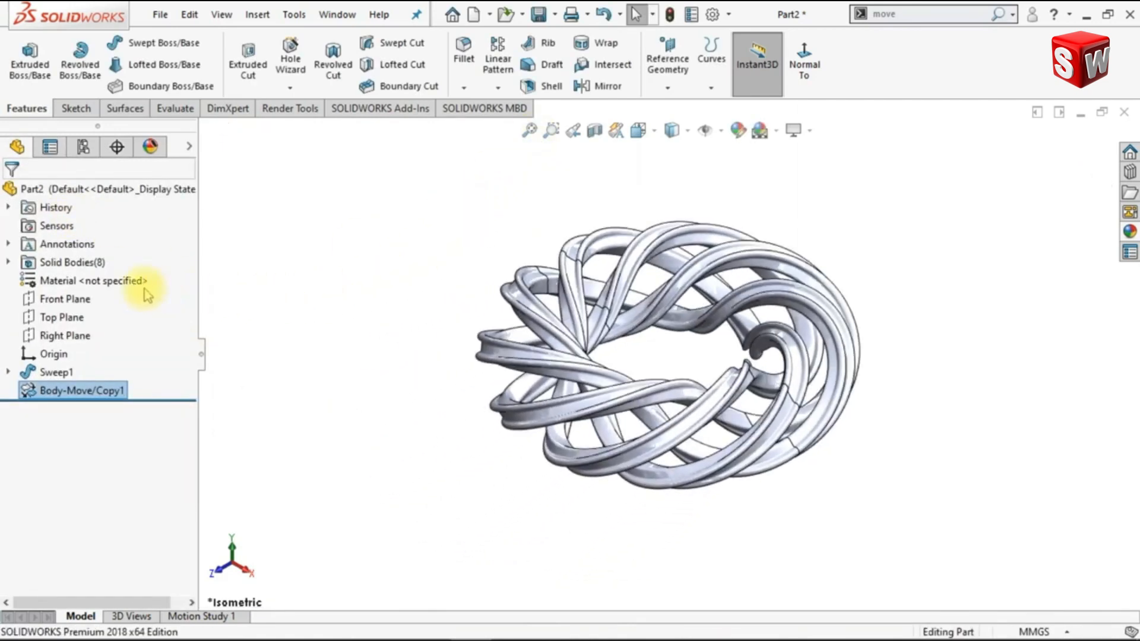
# Find the Combine command and merge all eight solid bodies of the ring into one single body
pyautogui.click(57, 269)
pyautogui.click(8, 262)
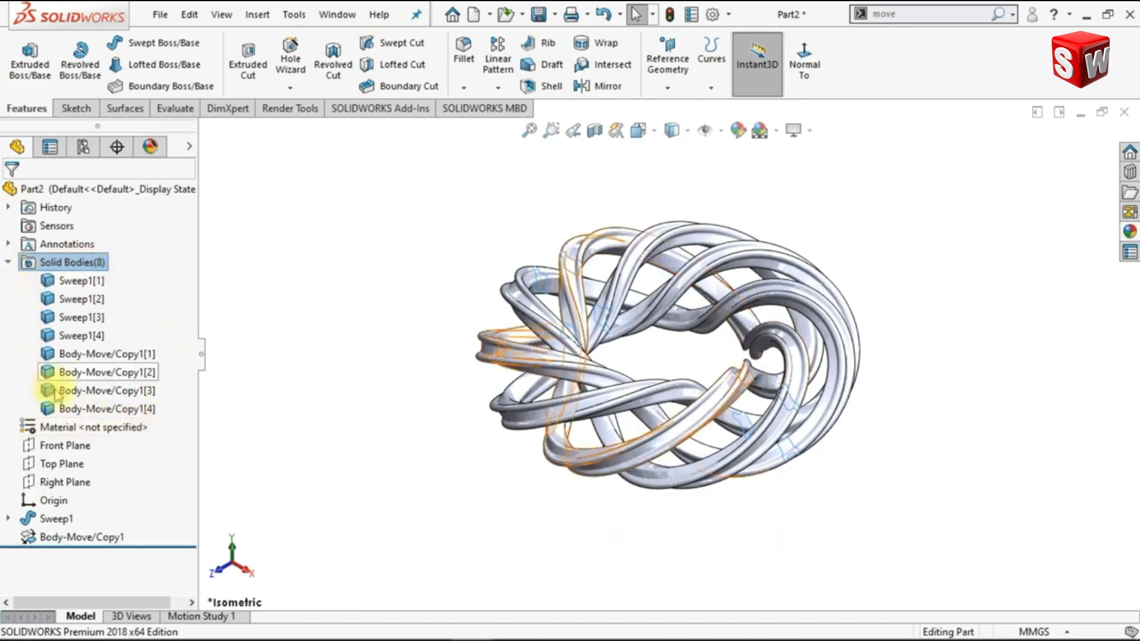
pyautogui.click(9, 262)
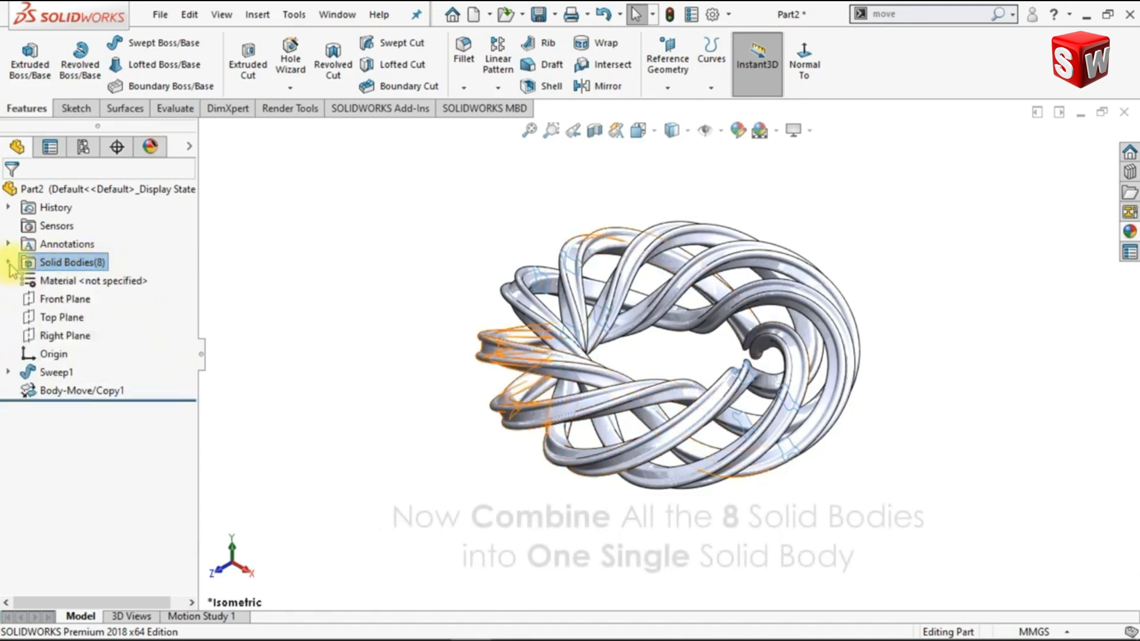
pyautogui.doubleClick(879, 17)
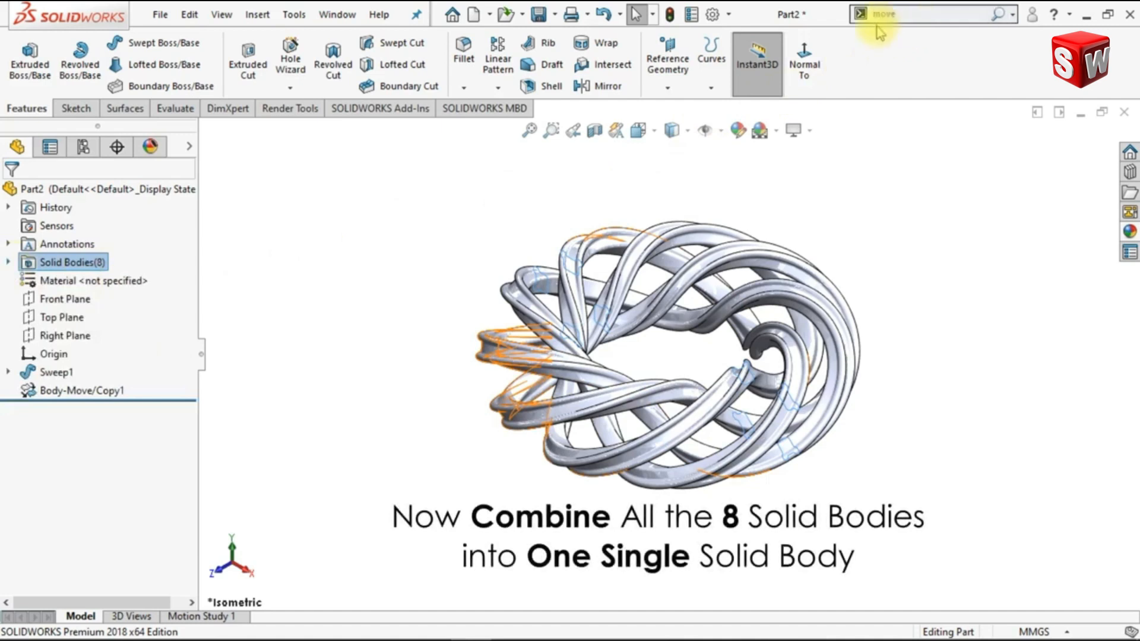
pyautogui.write('c')
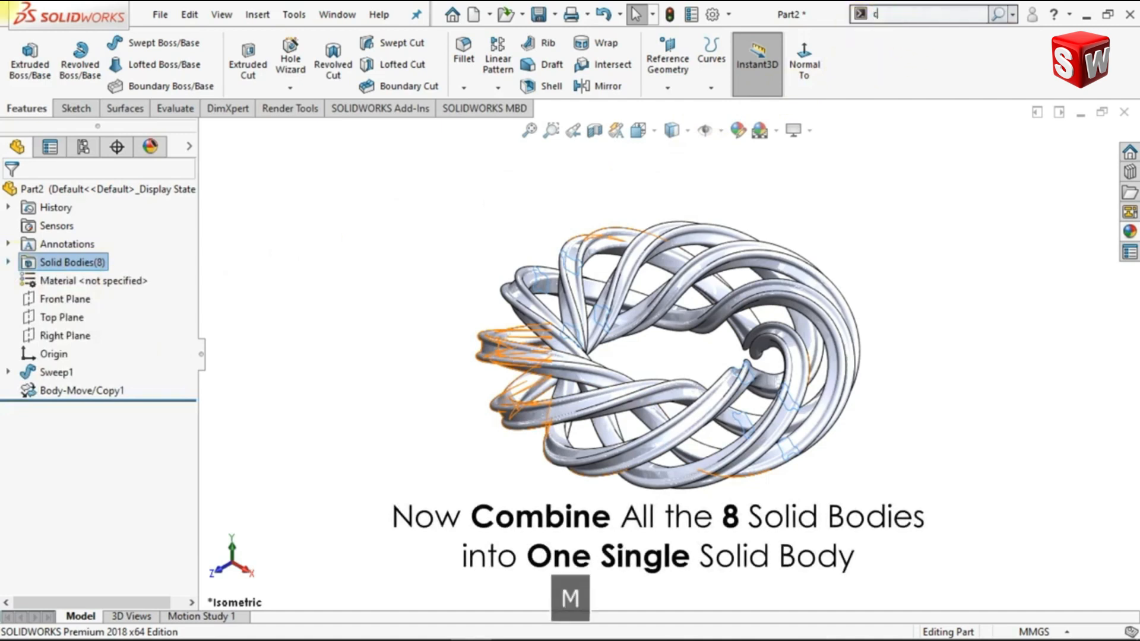
pyautogui.write('om')
pyautogui.click(891, 57)
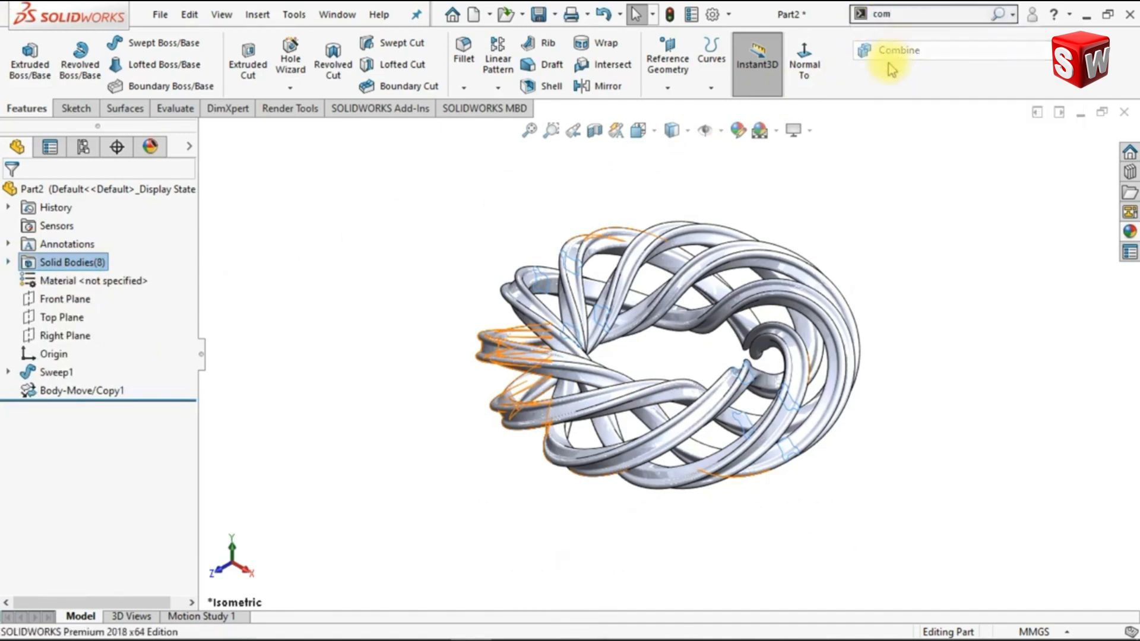
pyautogui.moveTo(442, 185); pyautogui.dragTo(959, 523)
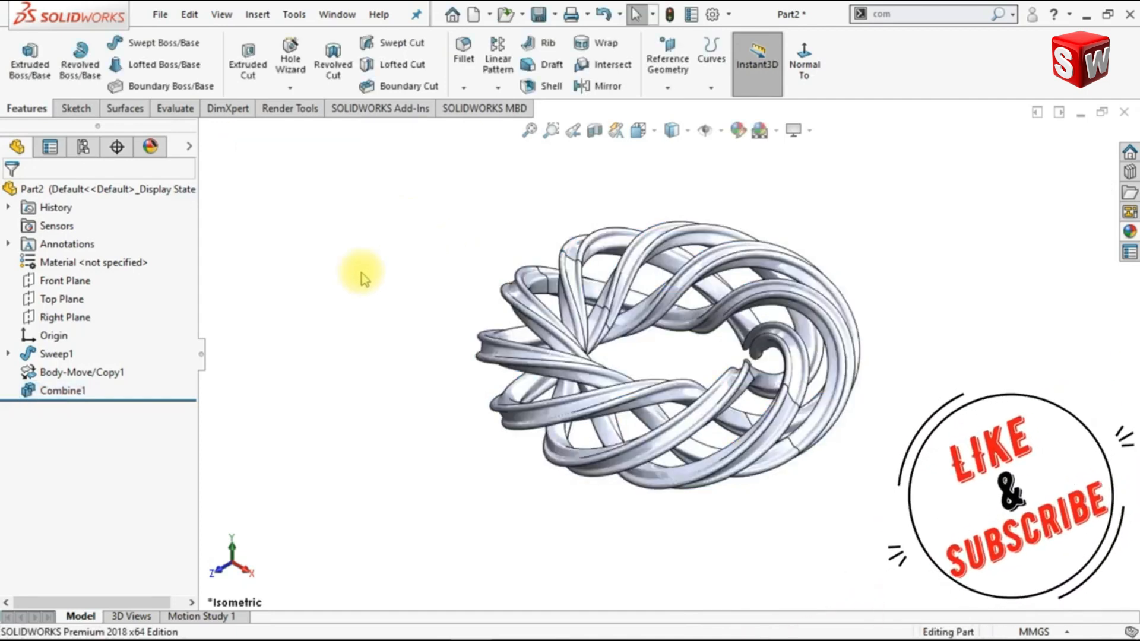
# Start a sketch on the Front Plane, viewed normal to it, and show the sweep's circular path sketch, Sketch1
pyautogui.click(76, 283)
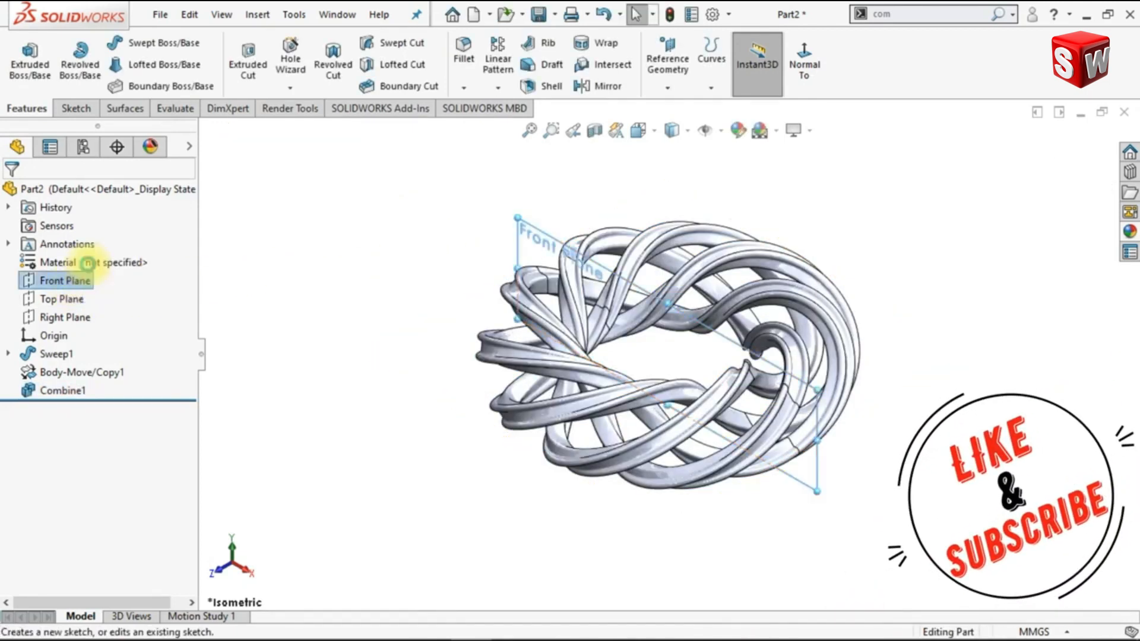
pyautogui.click(85, 259)
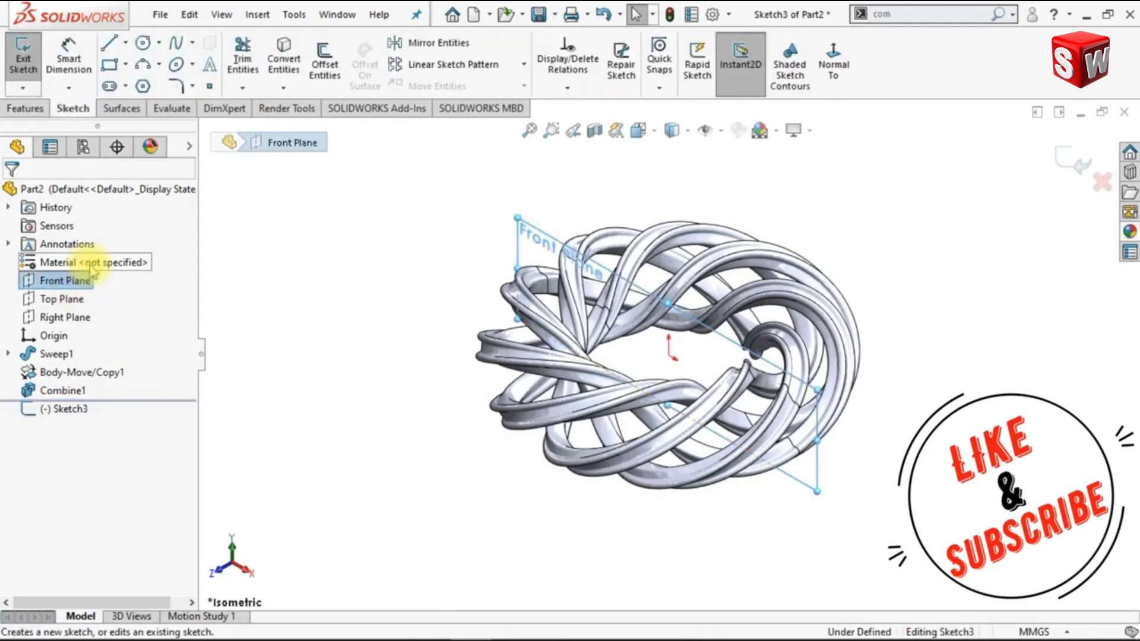
pyautogui.click(836, 72)
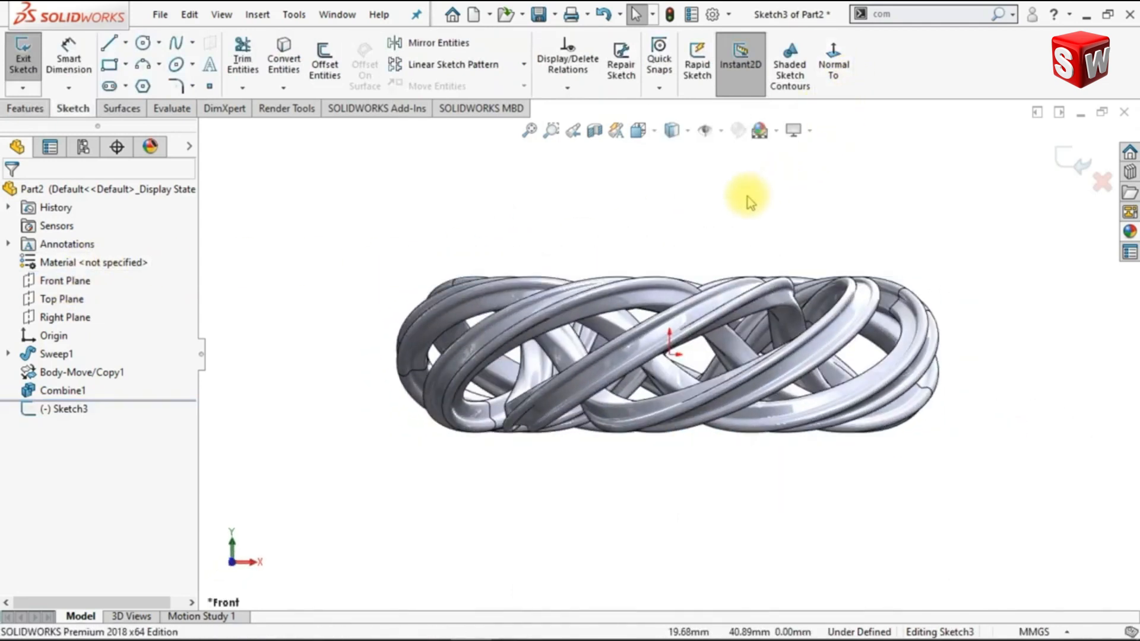
pyautogui.click(9, 354)
pyautogui.click(71, 390)
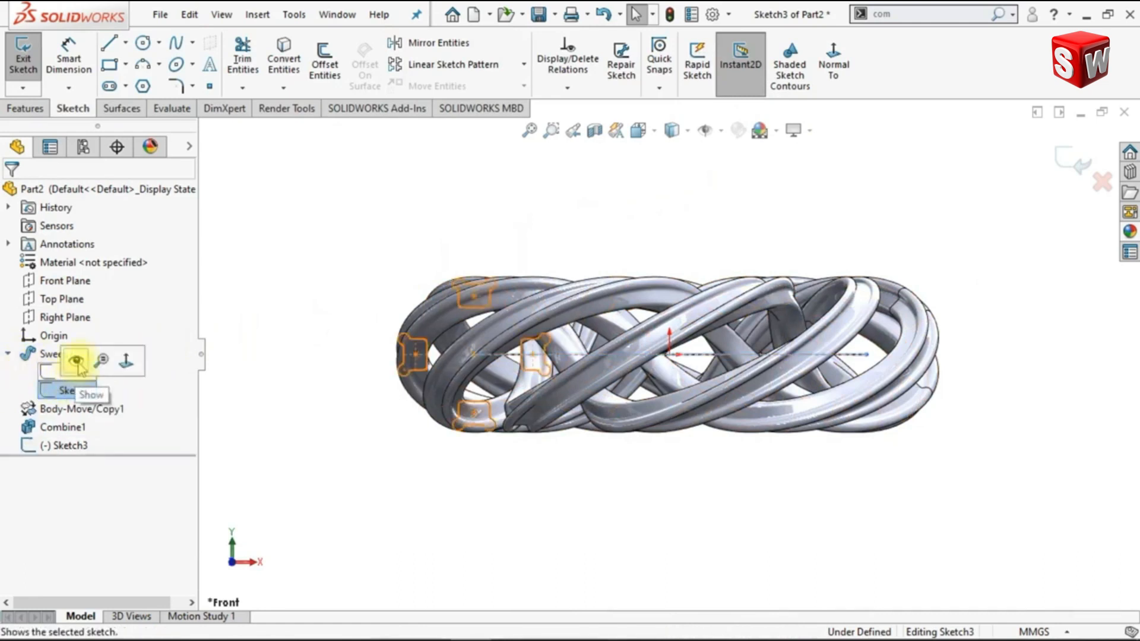
pyautogui.click(76, 363)
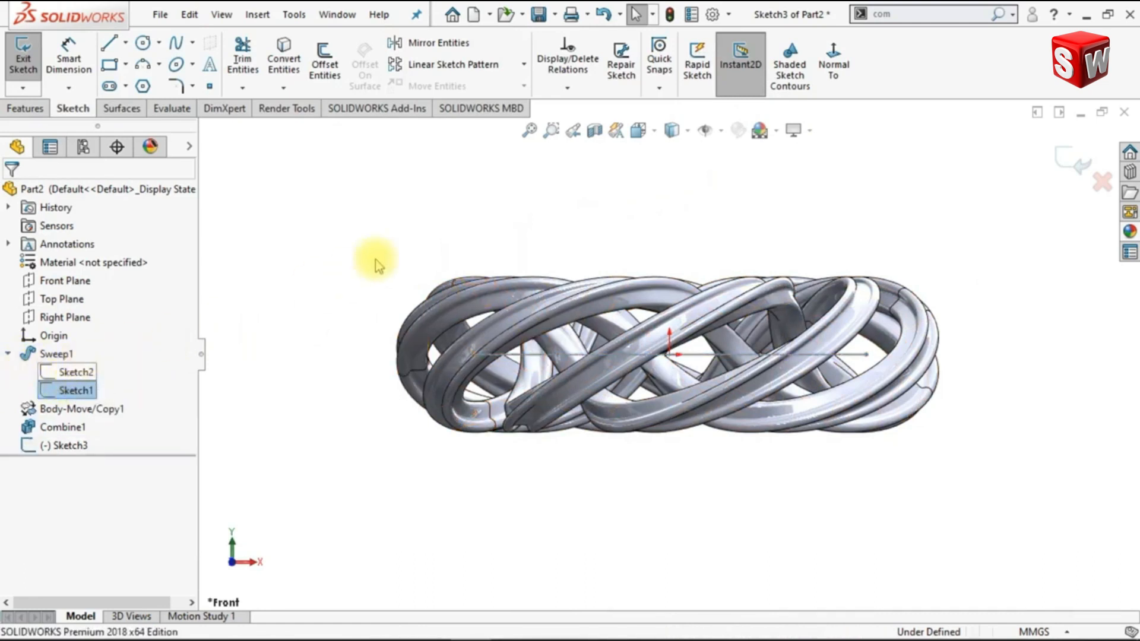
# Sketch a slanted midpoint line about 41 mm long, with its centre above the ring
pyautogui.click(125, 42)
pyautogui.press('l')
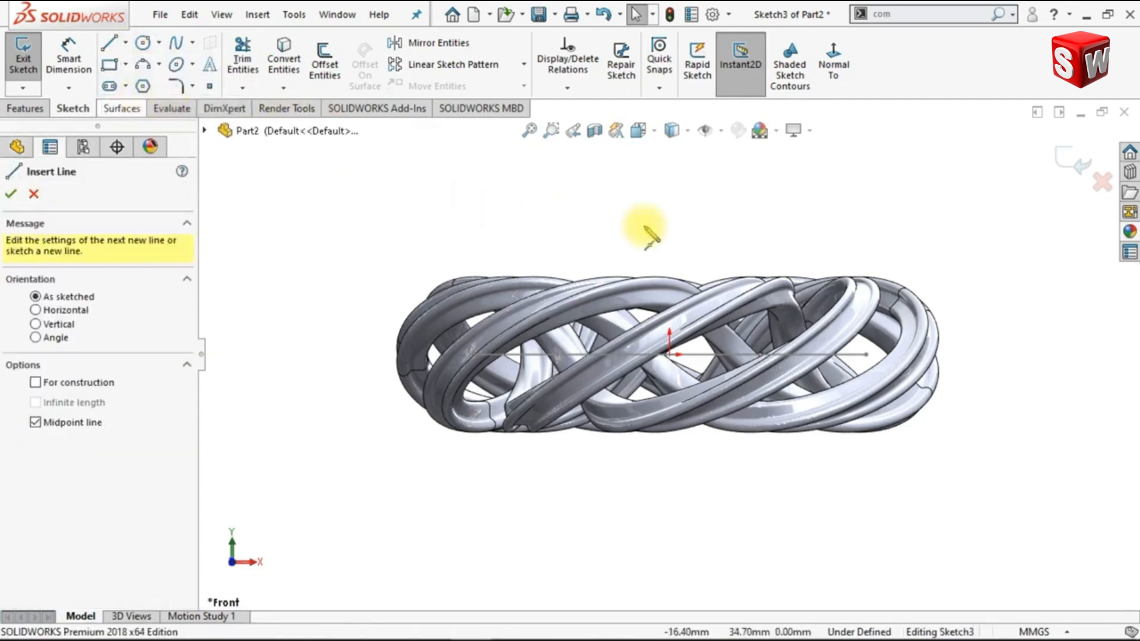
pyautogui.click(796, 288)
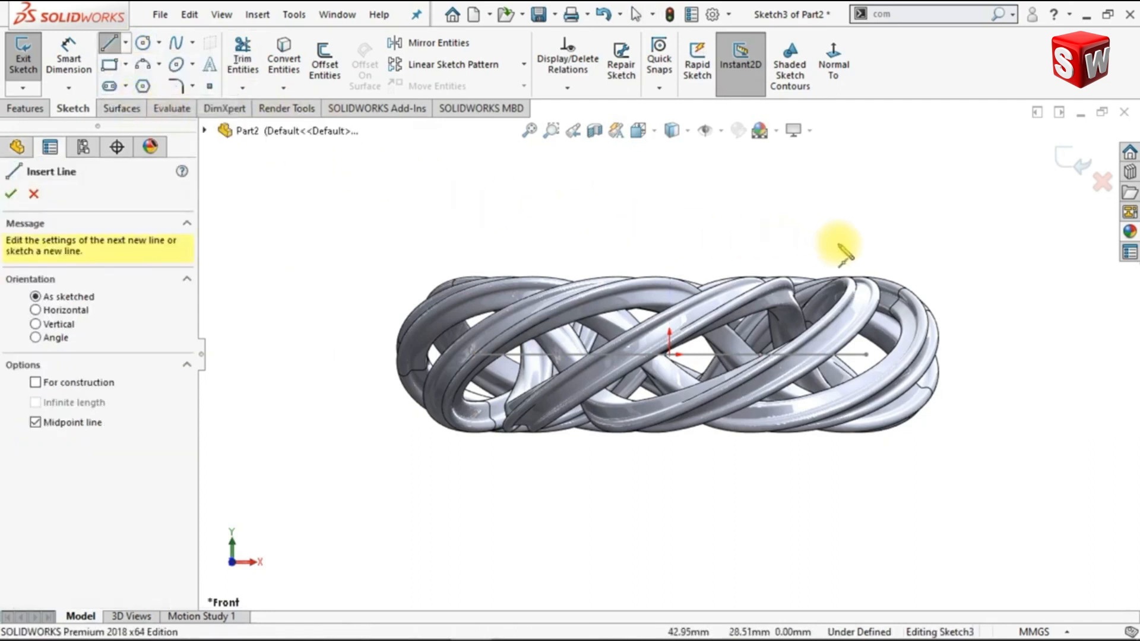
pyautogui.click(903, 196)
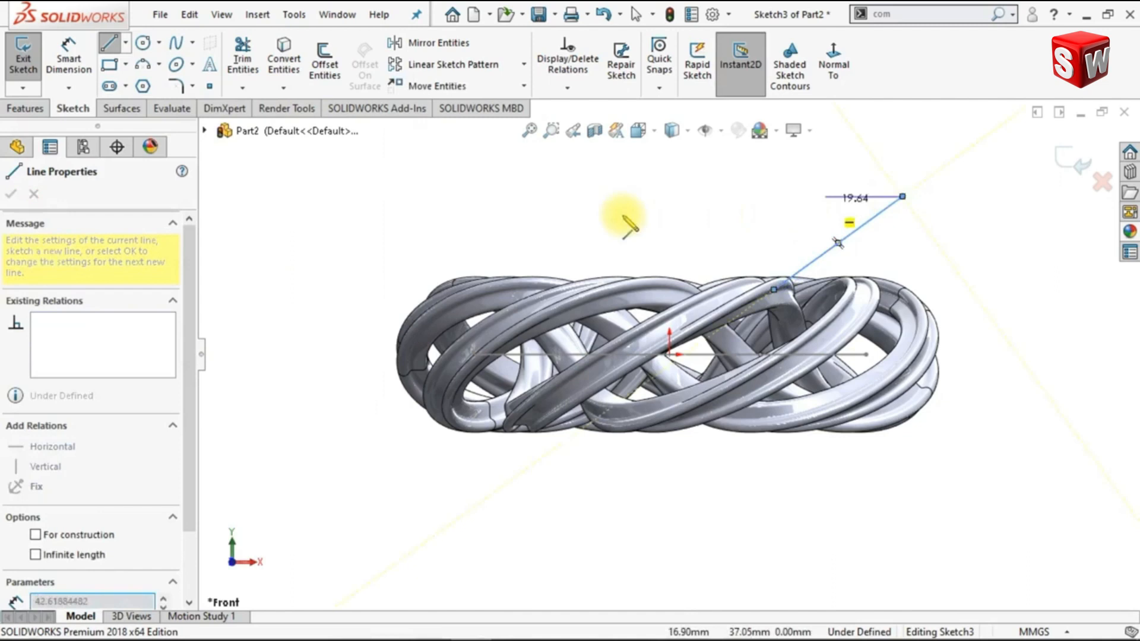
pyautogui.press('Escape')
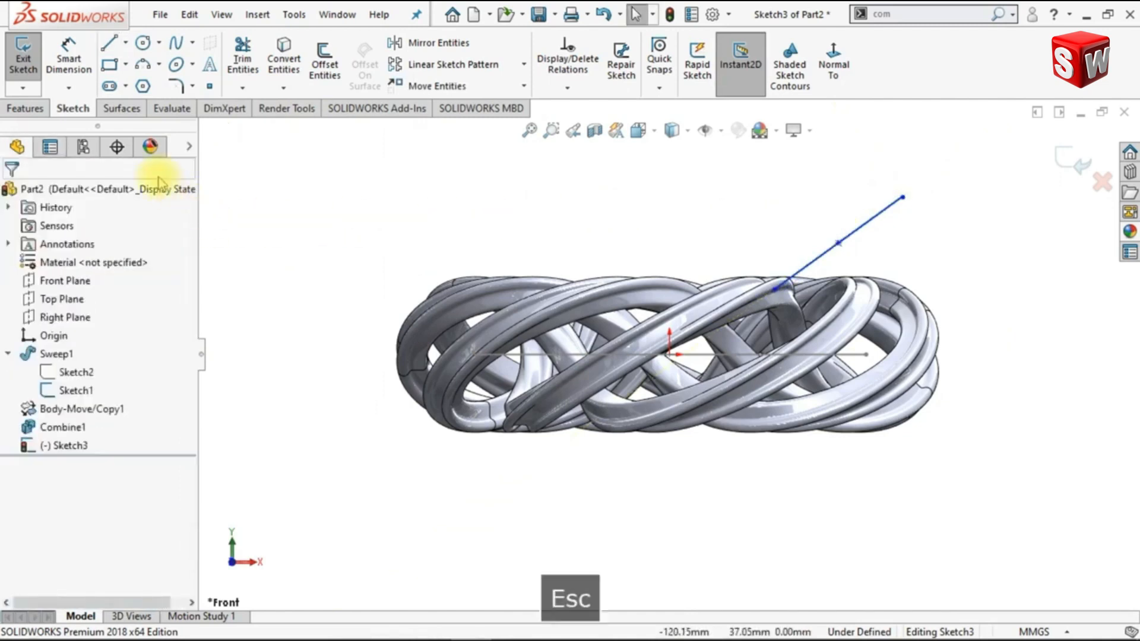
# Add a pierce relation between the slanted line's midpoint and the circular path of Sketch1
pyautogui.click(839, 244)
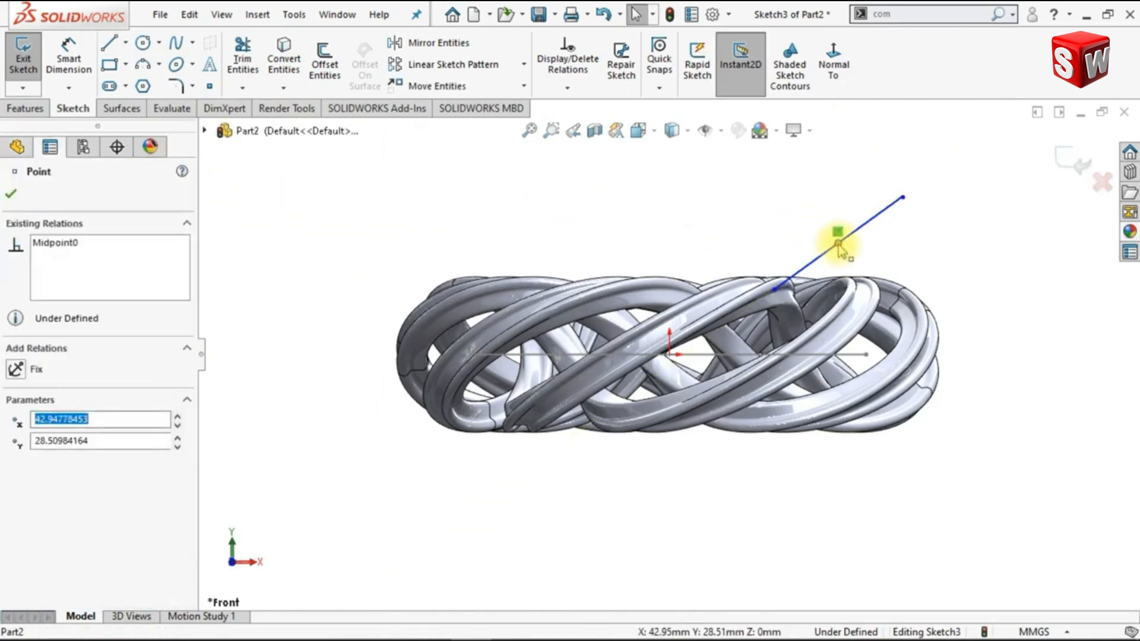
pyautogui.keyDown('ctrl'); pyautogui.click(859, 356); pyautogui.keyUp('ctrl')
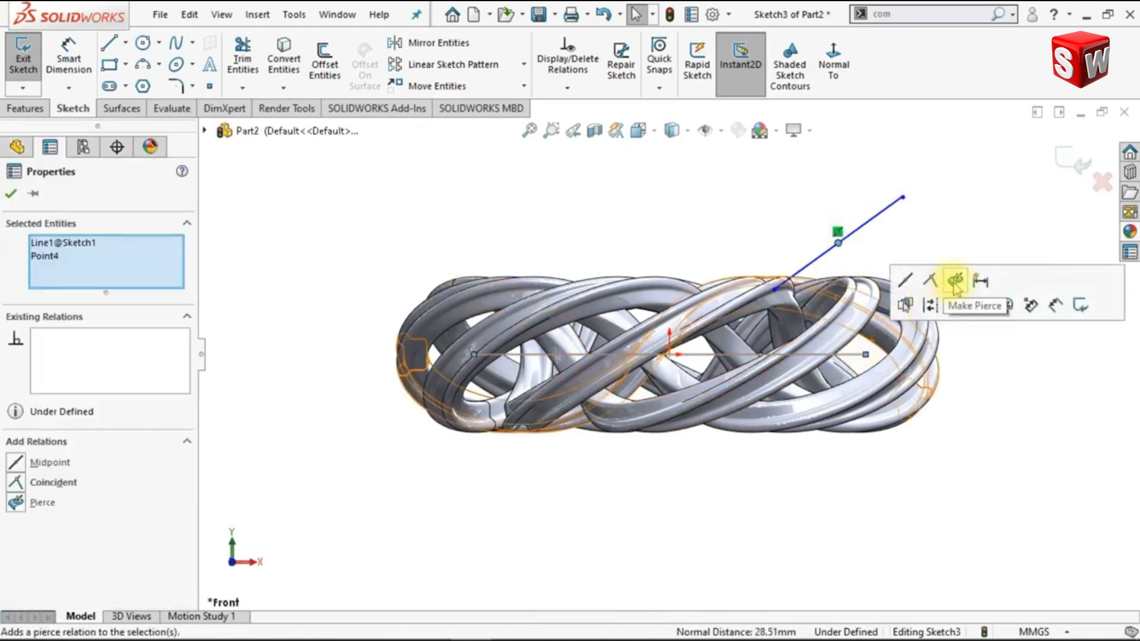
pyautogui.click(955, 280)
pyautogui.click(842, 221)
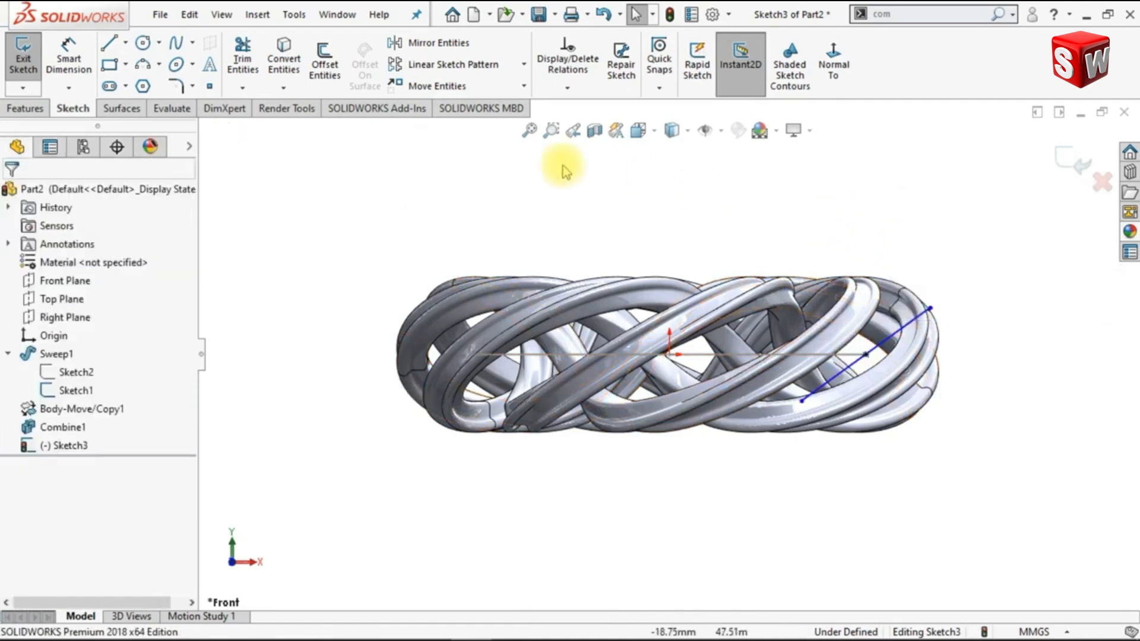
# Dimension the angle between the slanted line and the circular path's line as 45 degrees
pyautogui.click(90, 69)
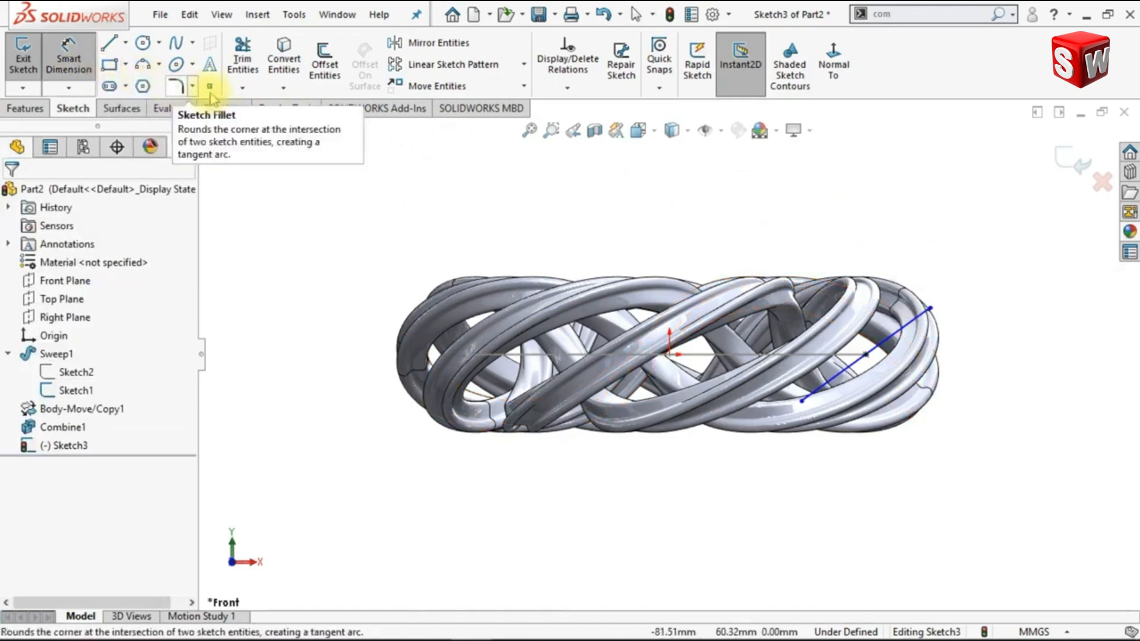
pyautogui.click(698, 355)
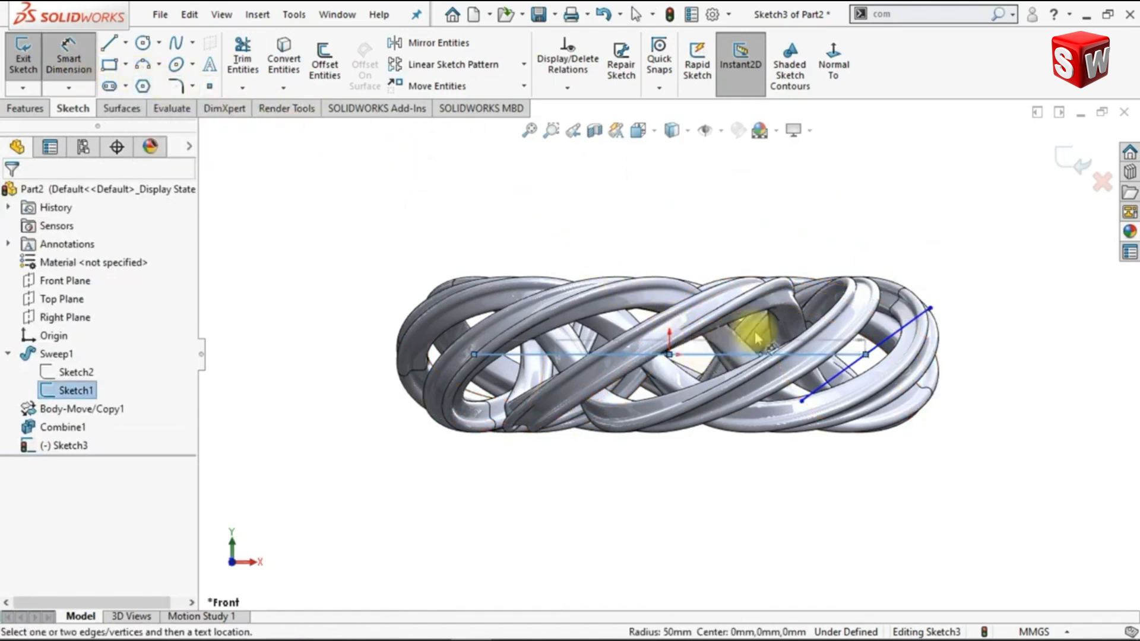
pyautogui.click(909, 318)
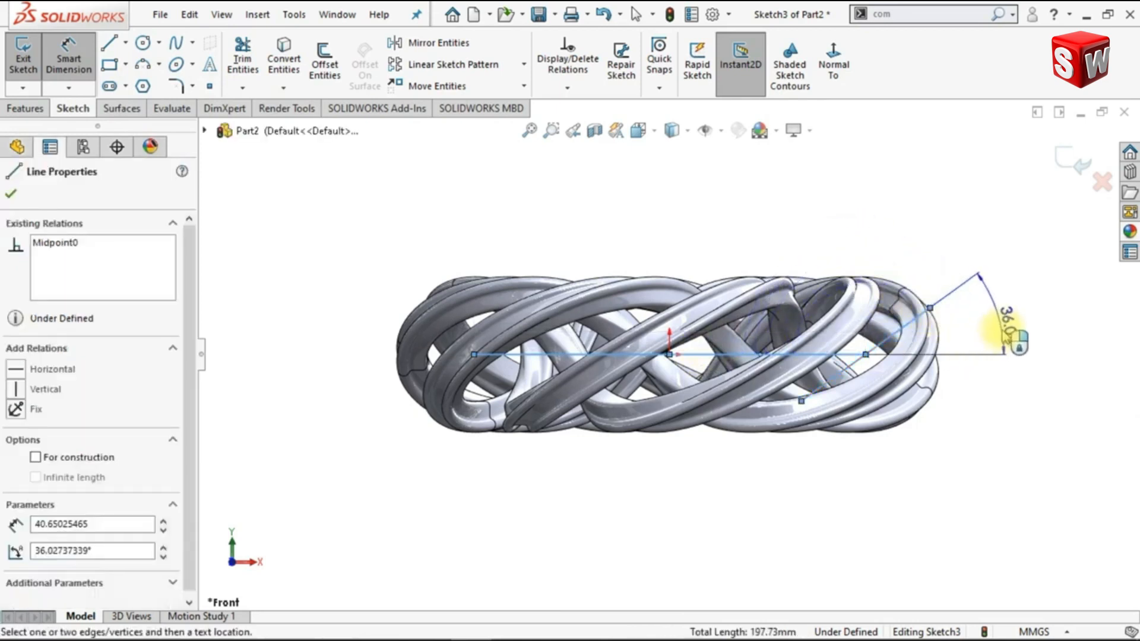
pyautogui.click(1017, 342)
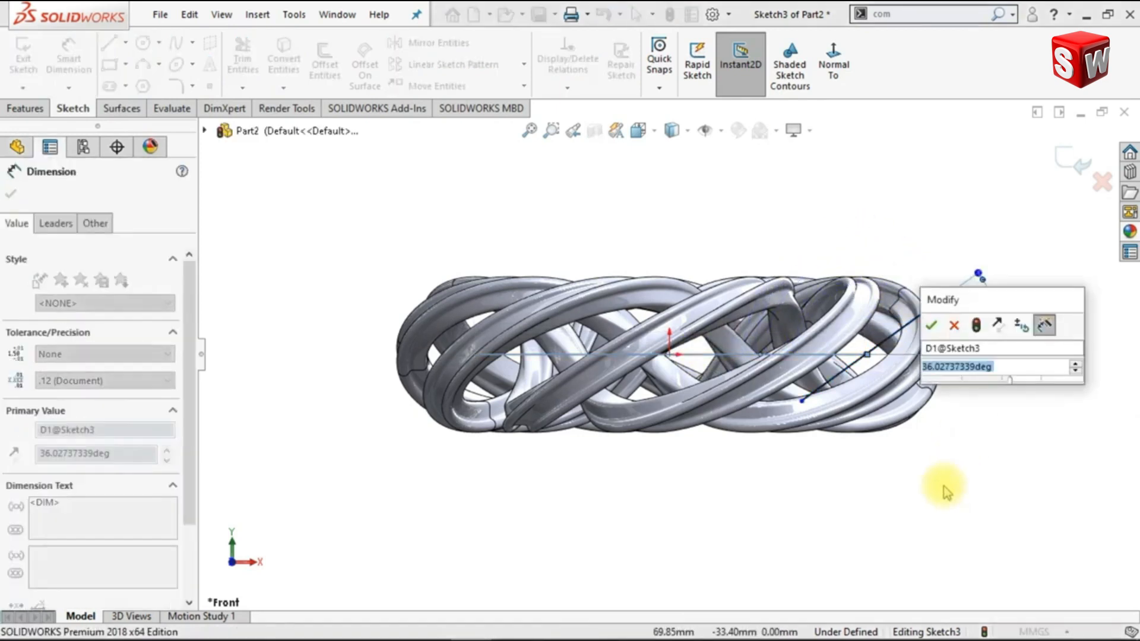
pyautogui.write('45')
pyautogui.press('Return')
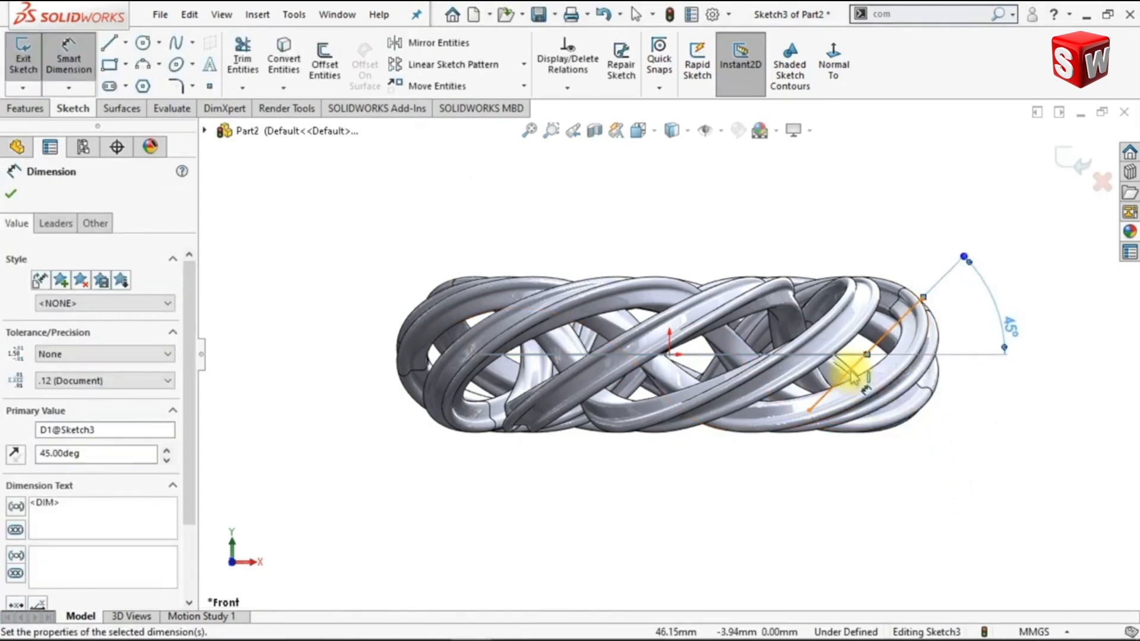
# Dimension the slanted line's length as 30 mm and finish the sketch
pyautogui.click(850, 373)
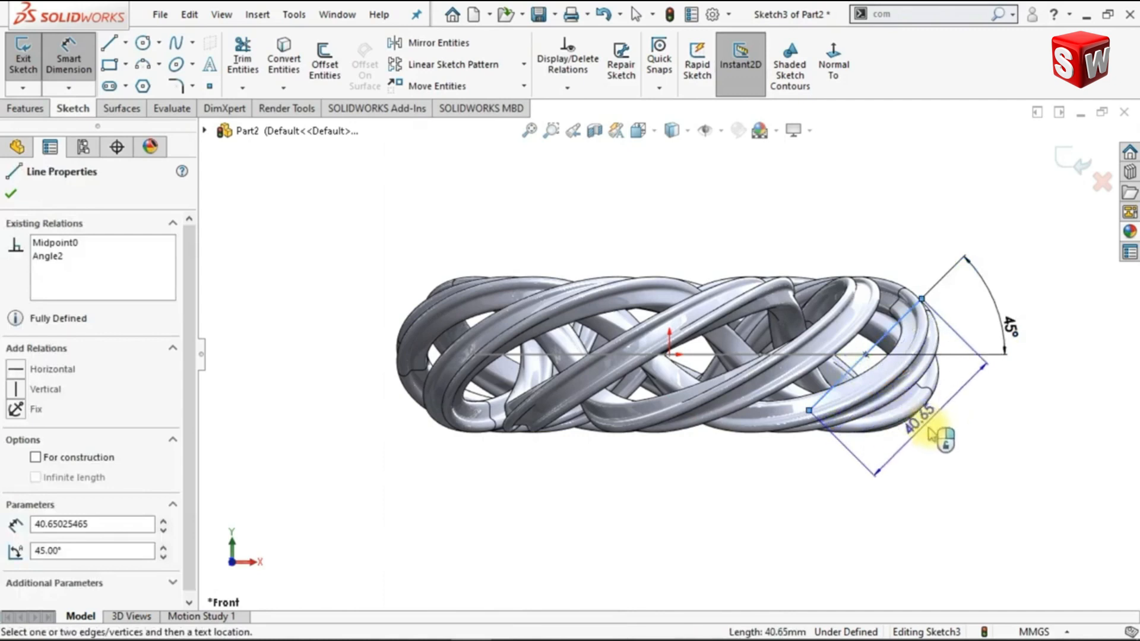
pyautogui.click(930, 435)
pyautogui.write('40')
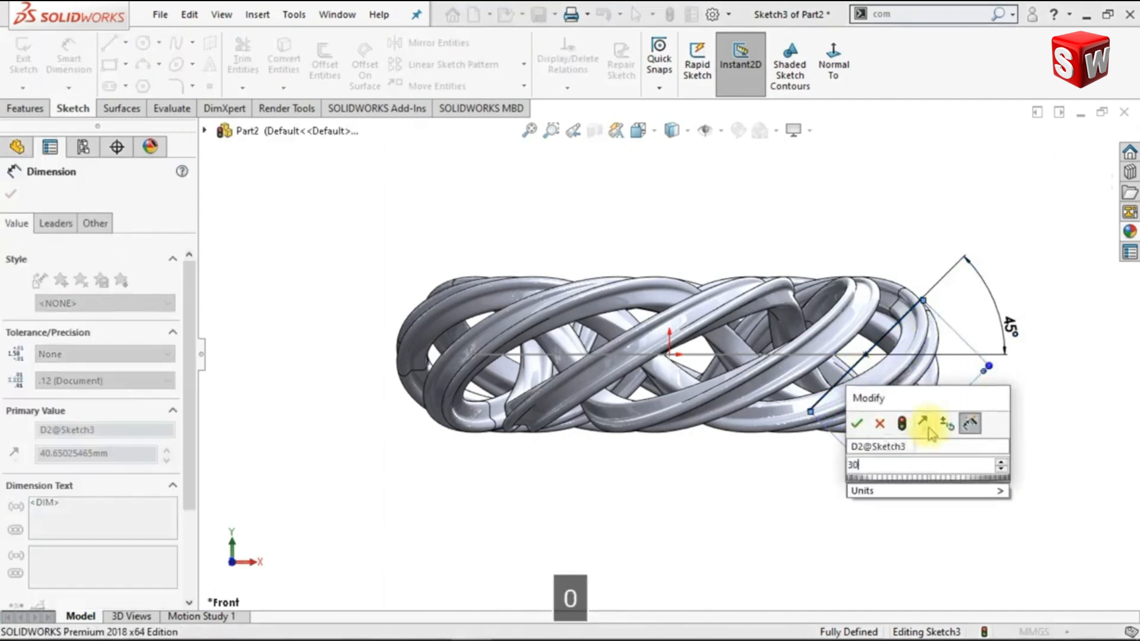
pyautogui.press('Return')
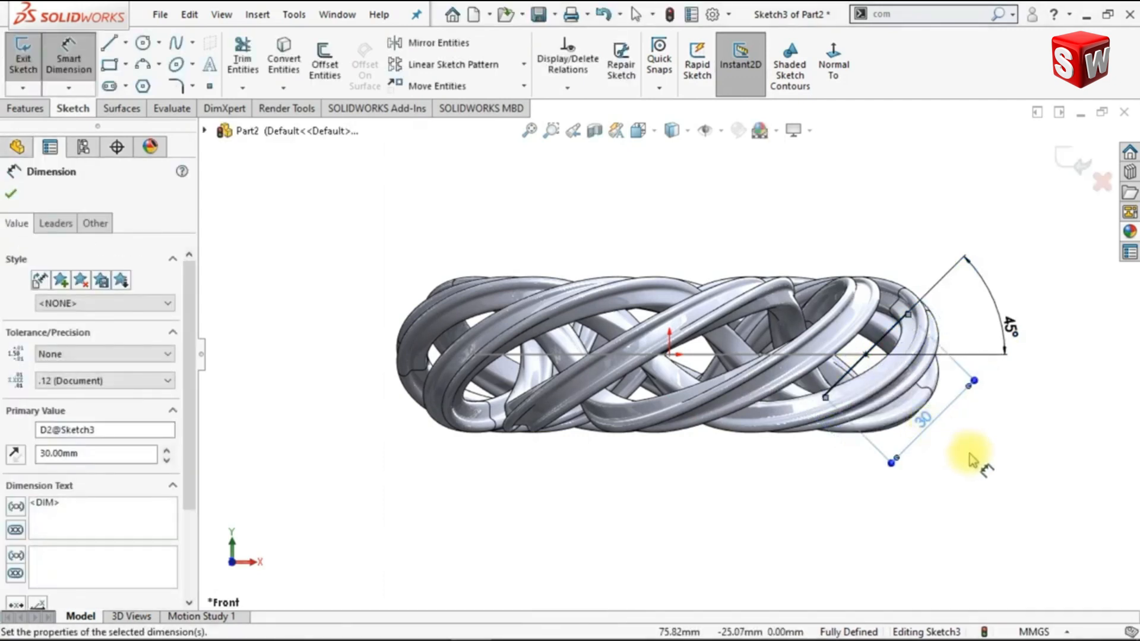
pyautogui.click(1075, 169)
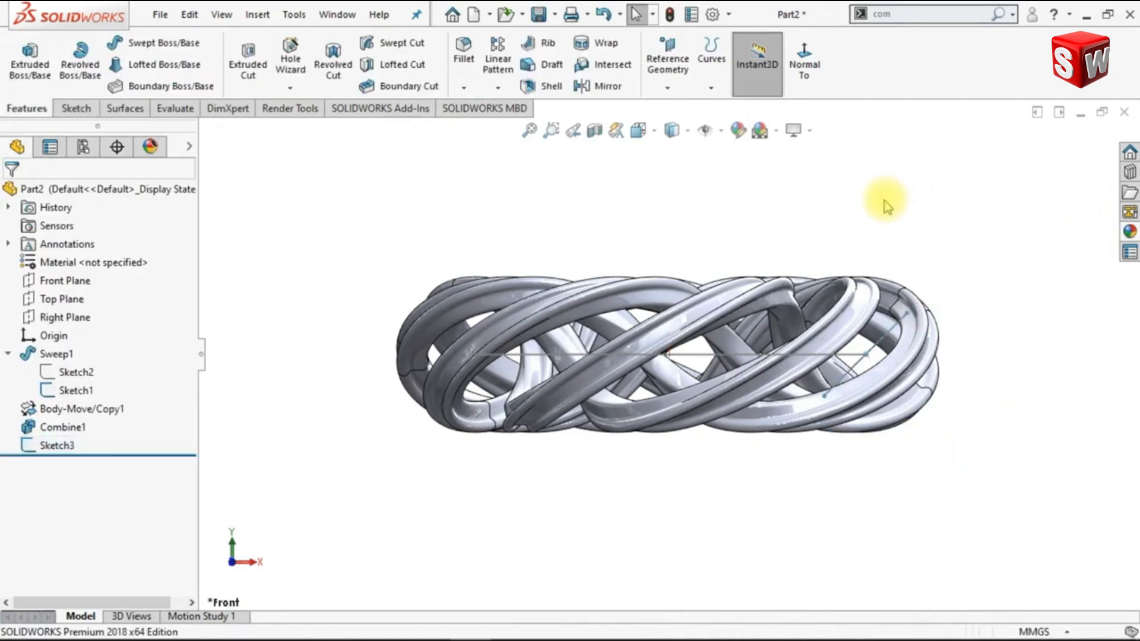
# Switch to the isometric view and hide the circular path sketch
pyautogui.hotkey('ctrl', '7')
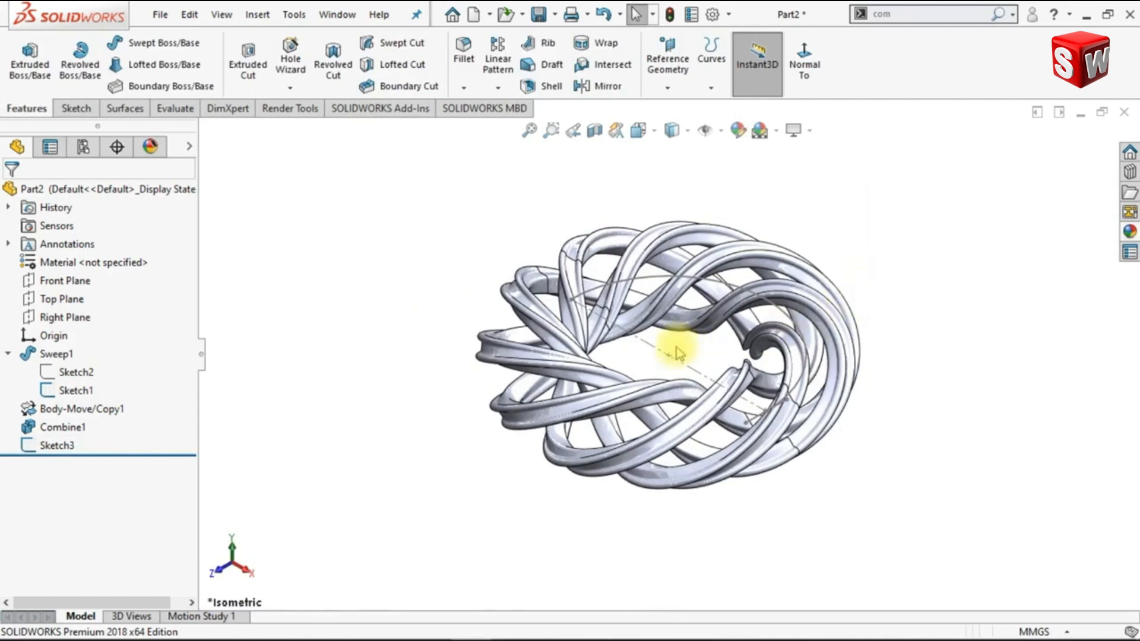
pyautogui.click(701, 323)
pyautogui.click(736, 305)
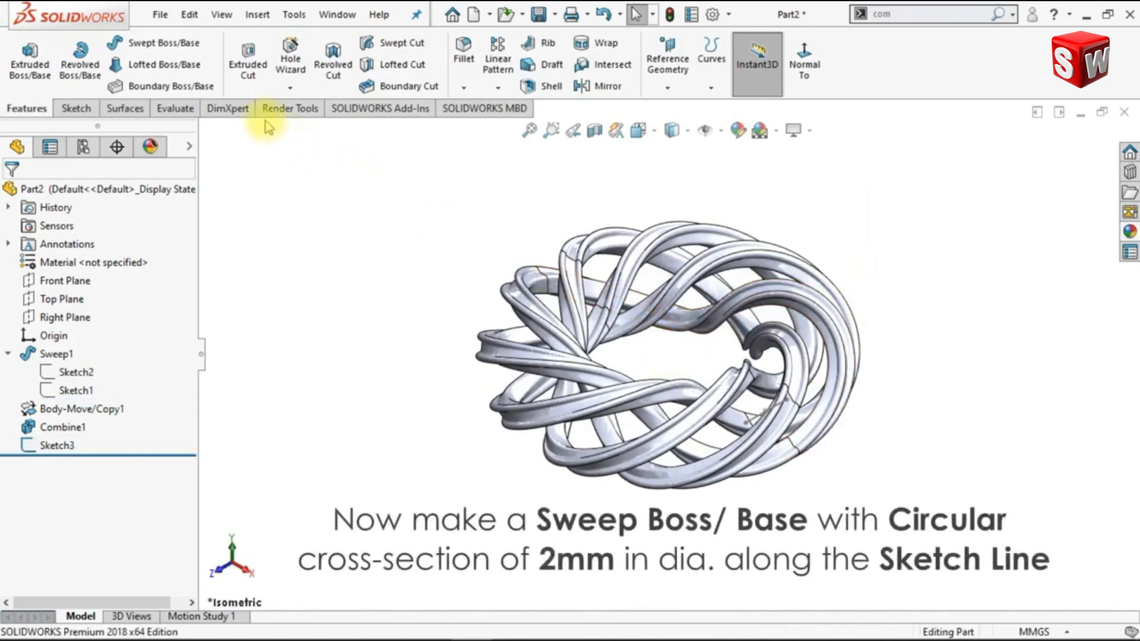
# Sweep a solid rod with a 2 mm circular profile along the slanted sketch line
pyautogui.click(189, 51)
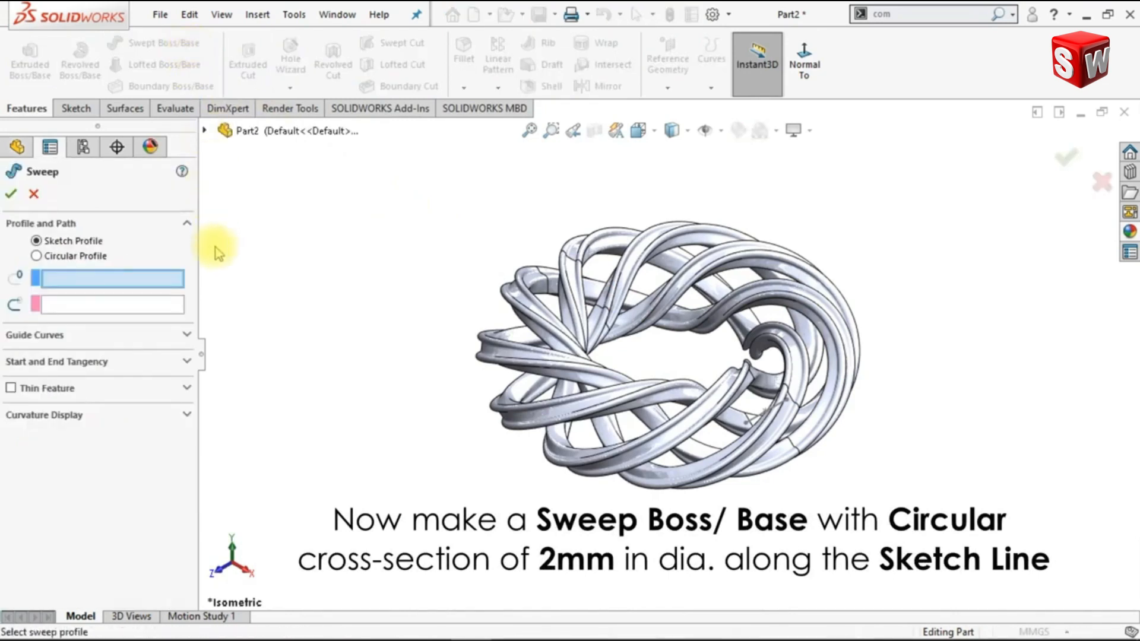
pyautogui.click(37, 256)
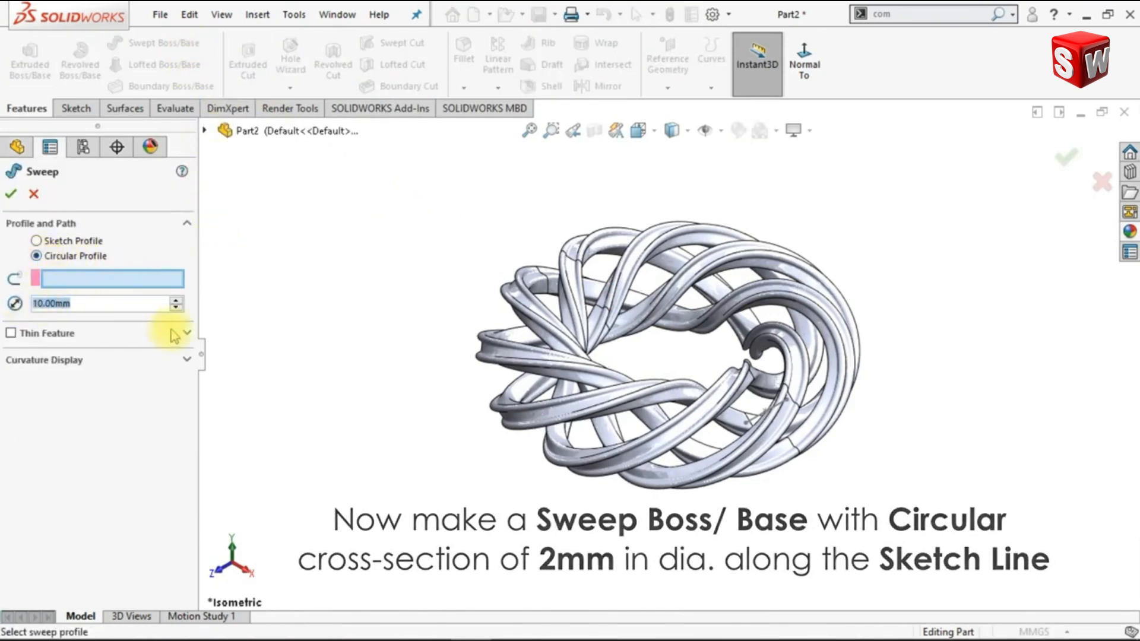
pyautogui.write('2')
pyautogui.press('Return')
pyautogui.moveTo(773, 543); pyautogui.dragTo(810, 505, button='middle')
pyautogui.scroll(-5, 802, 435)
pyautogui.scroll(-3, 758, 400)
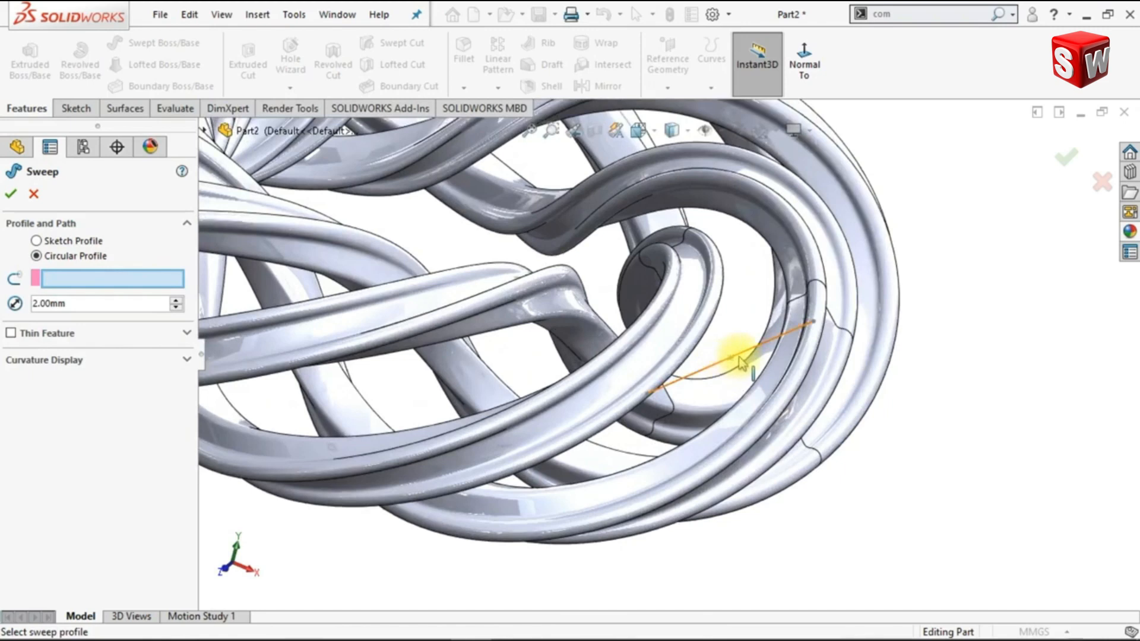
pyautogui.click(739, 362)
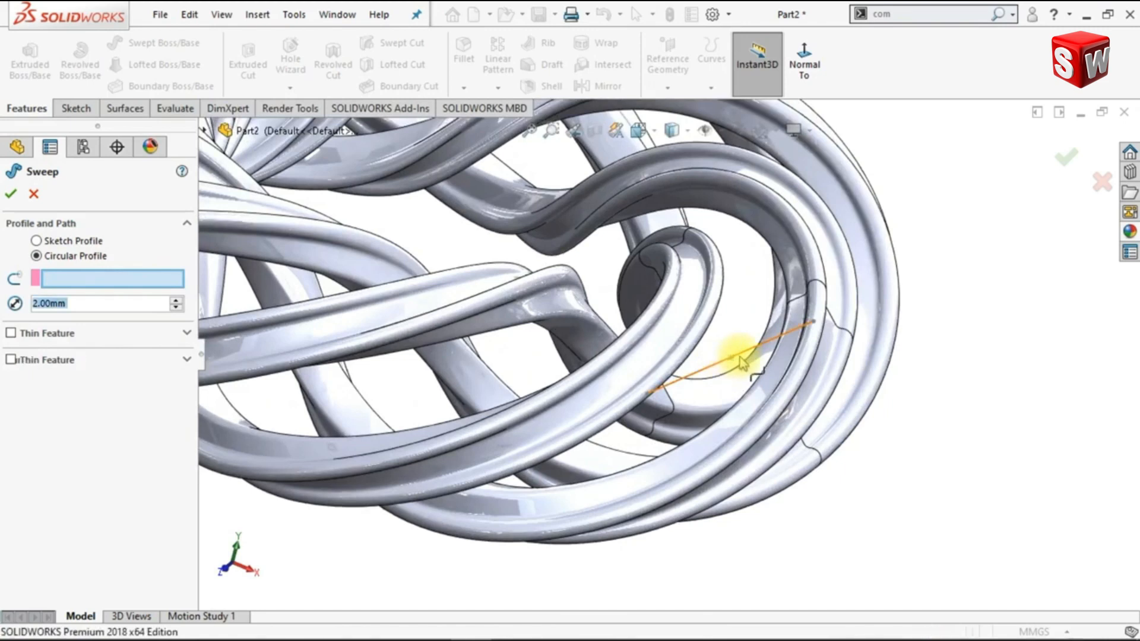
pyautogui.click(11, 193)
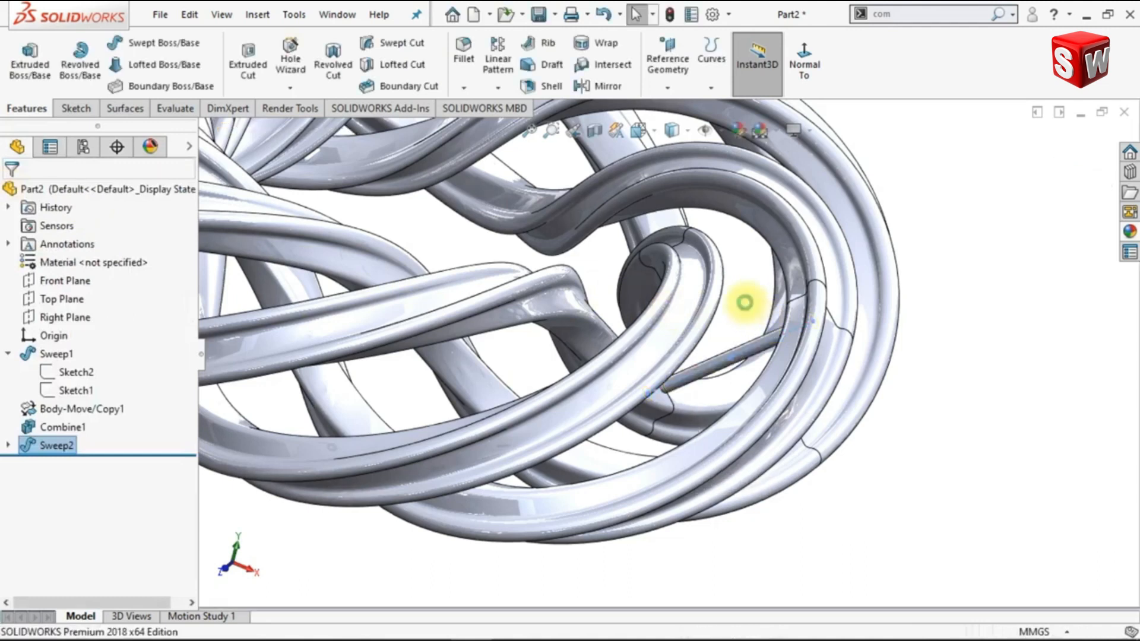
# Fillet both ends of the rod with a 1 mm radius by selecting its cylindrical face
pyautogui.click(463, 59)
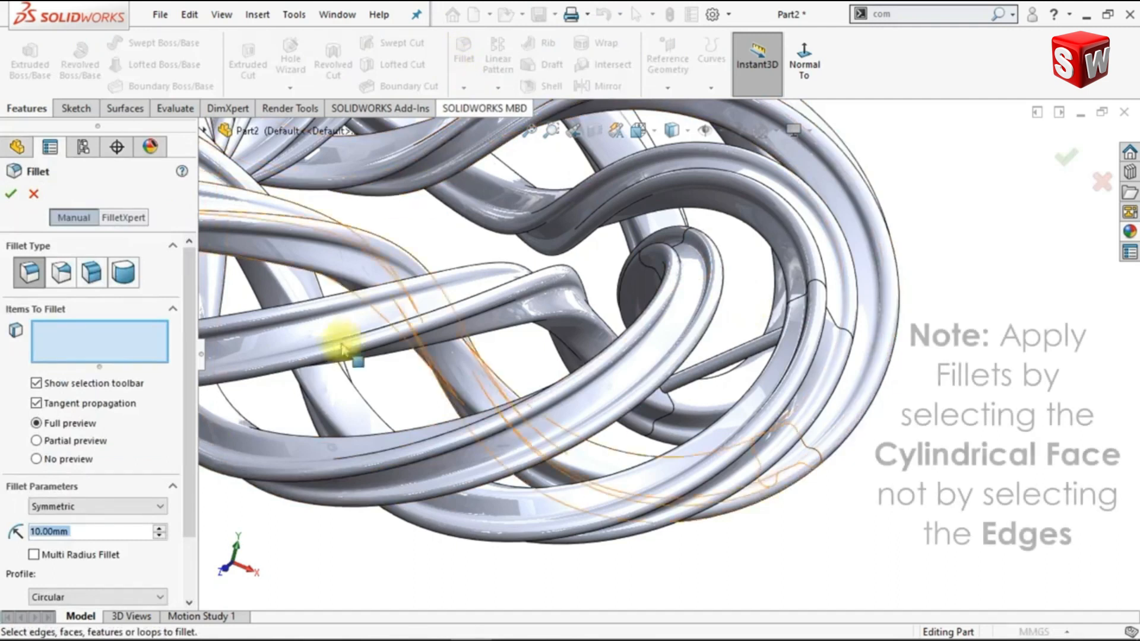
pyautogui.click(151, 530)
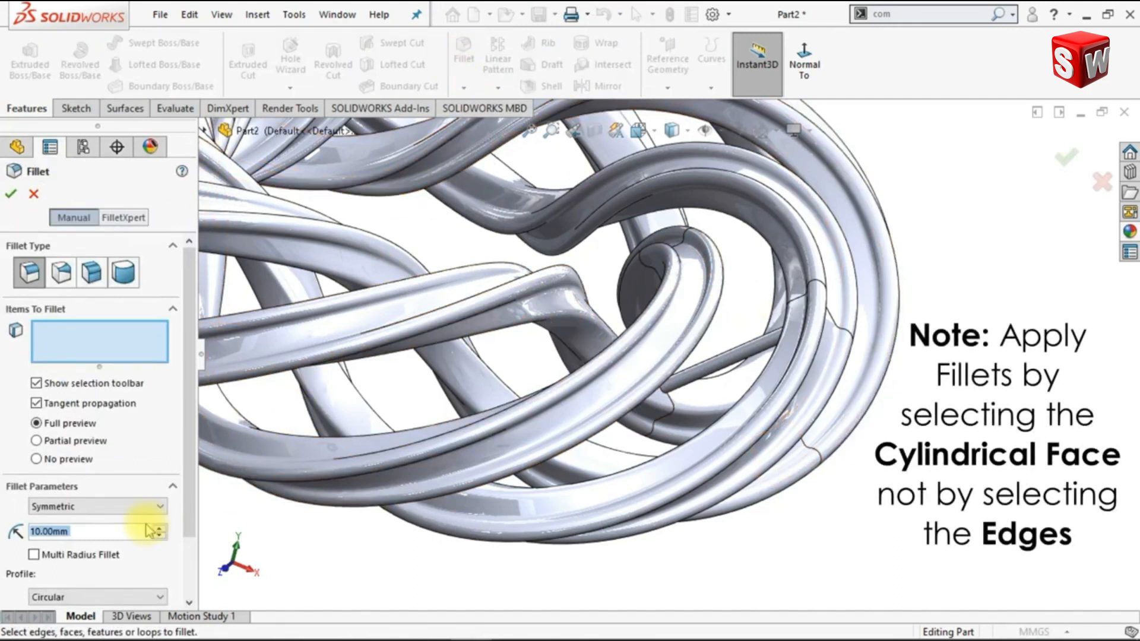
pyautogui.write('1')
pyautogui.press('Return')
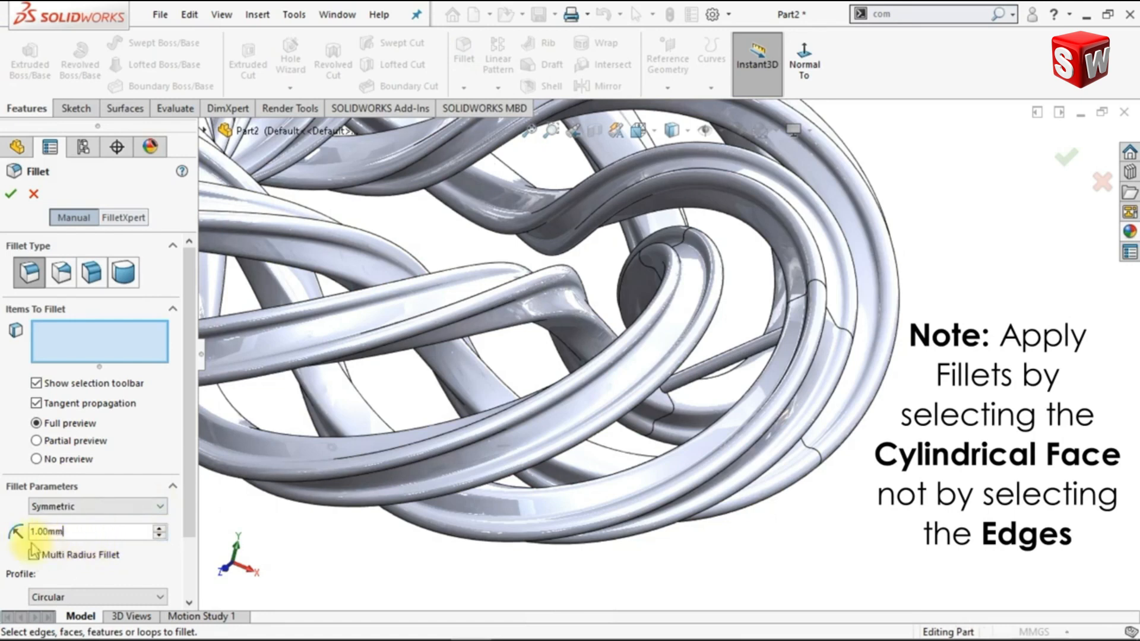
pyautogui.click(722, 365)
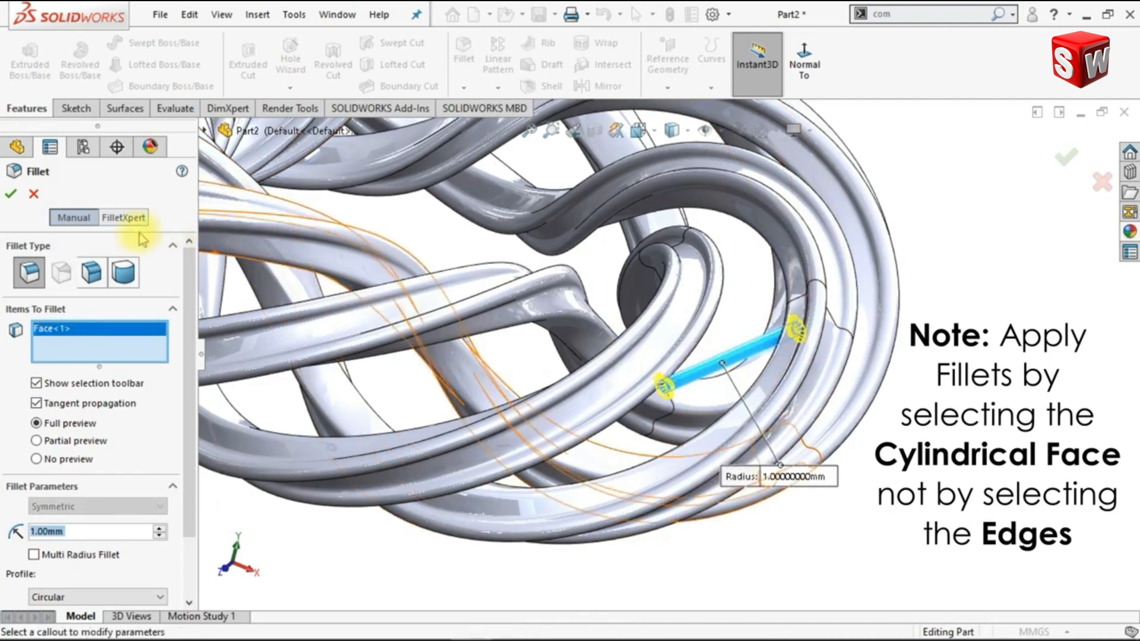
pyautogui.click(9, 196)
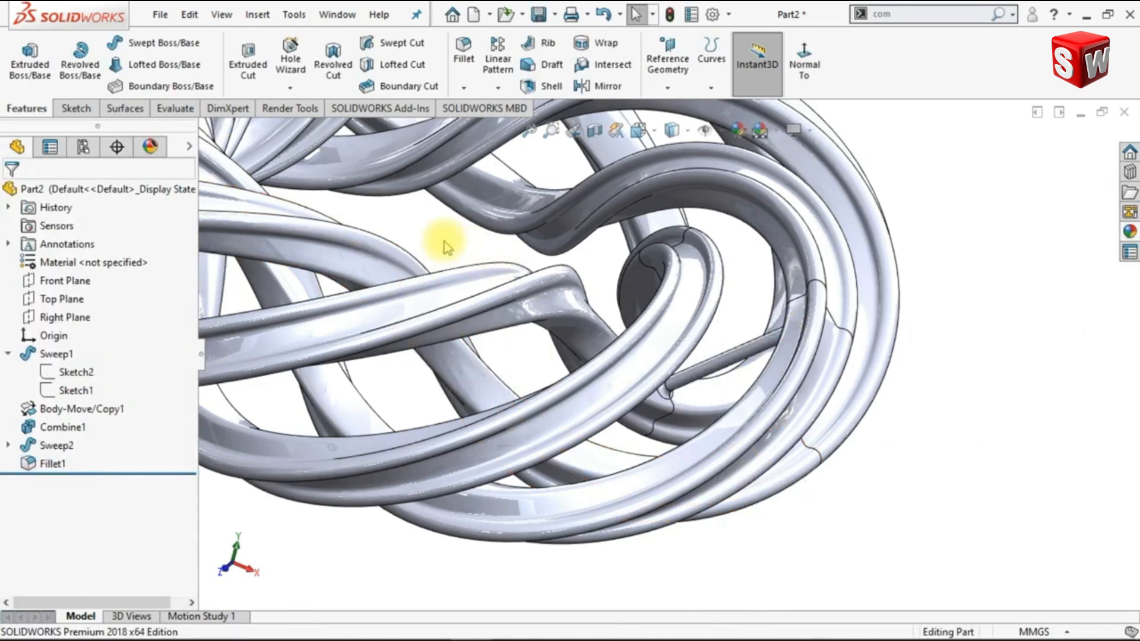
# Create a reference axis through the origin and perpendicular to the Top Plane
pyautogui.hotkey('ctrl', '1')
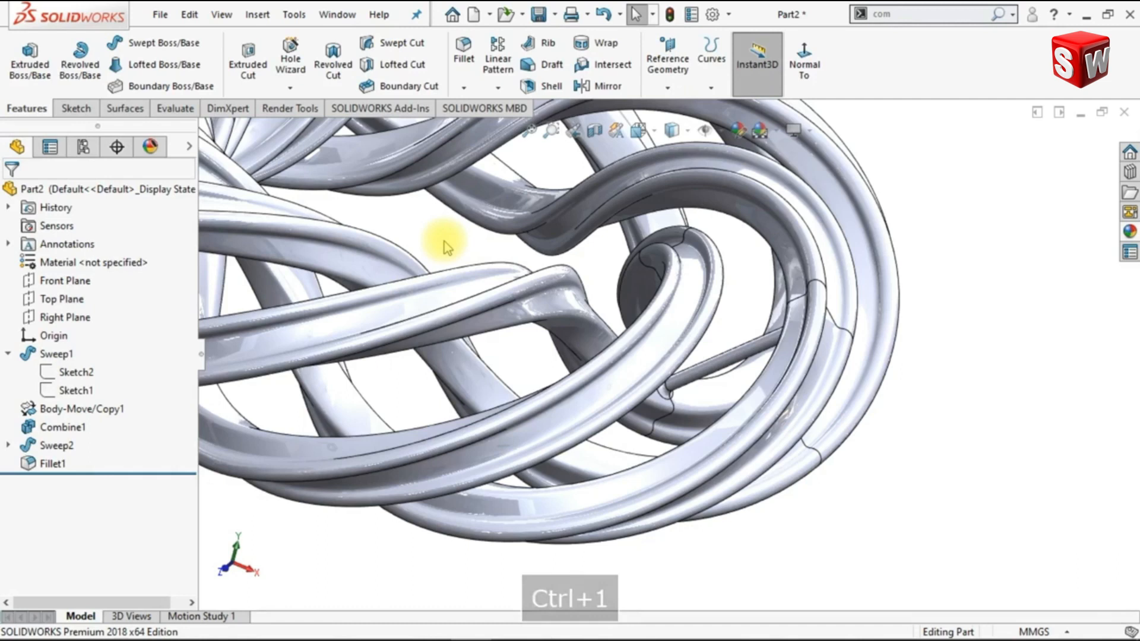
pyautogui.hotkey('ctrl', '7')
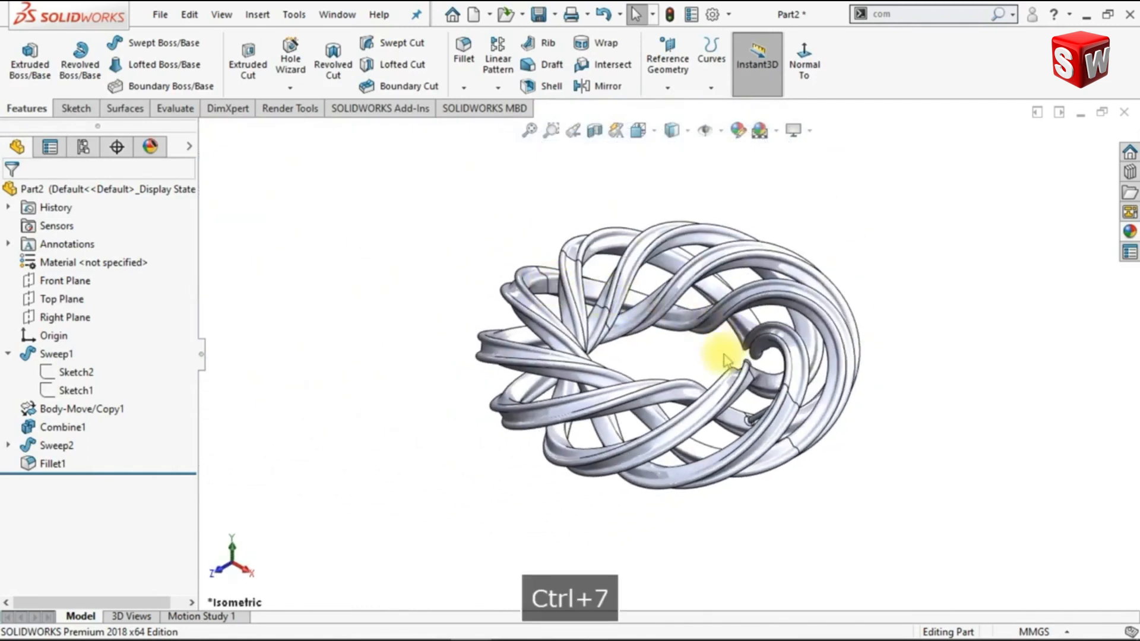
pyautogui.scroll(-3, 720, 355)
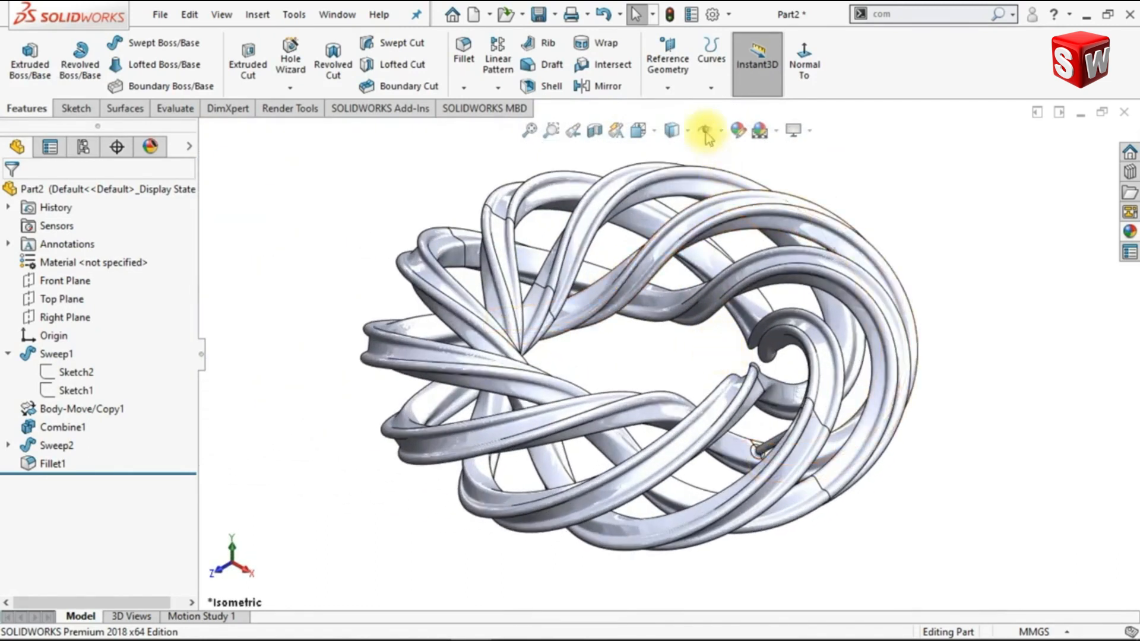
pyautogui.click(668, 87)
pyautogui.click(672, 125)
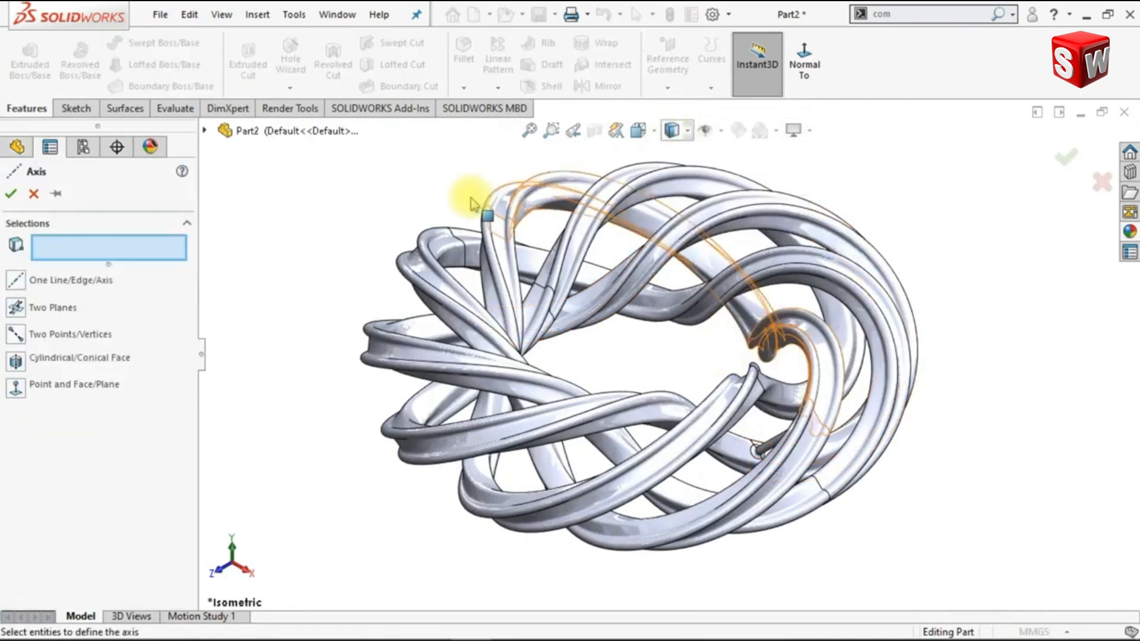
pyautogui.click(205, 132)
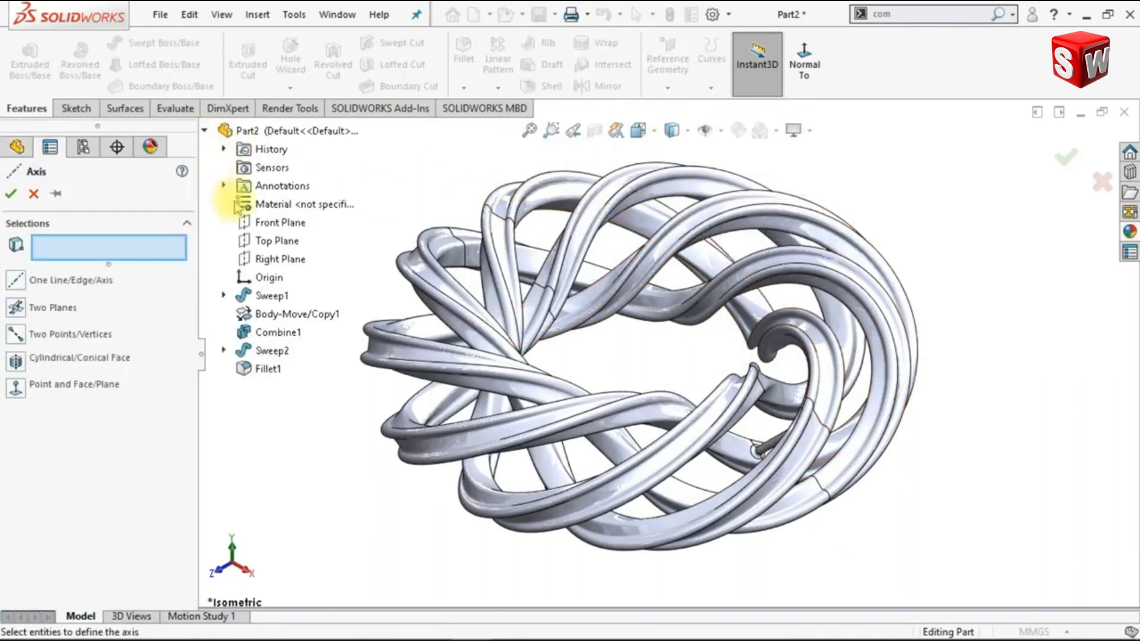
pyautogui.click(261, 278)
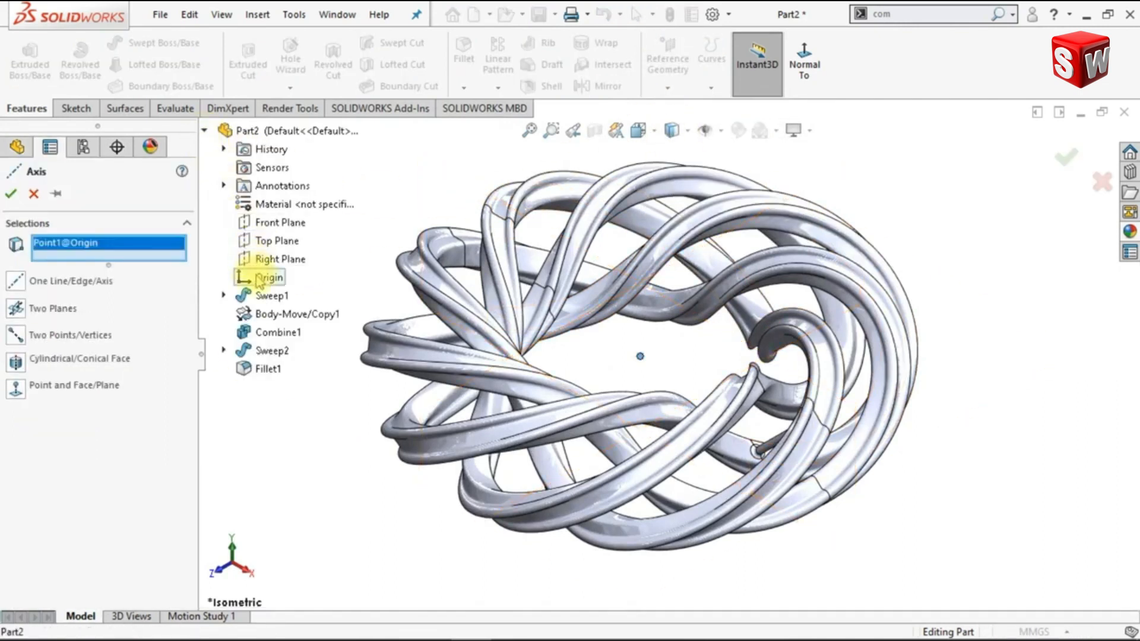
pyautogui.click(245, 244)
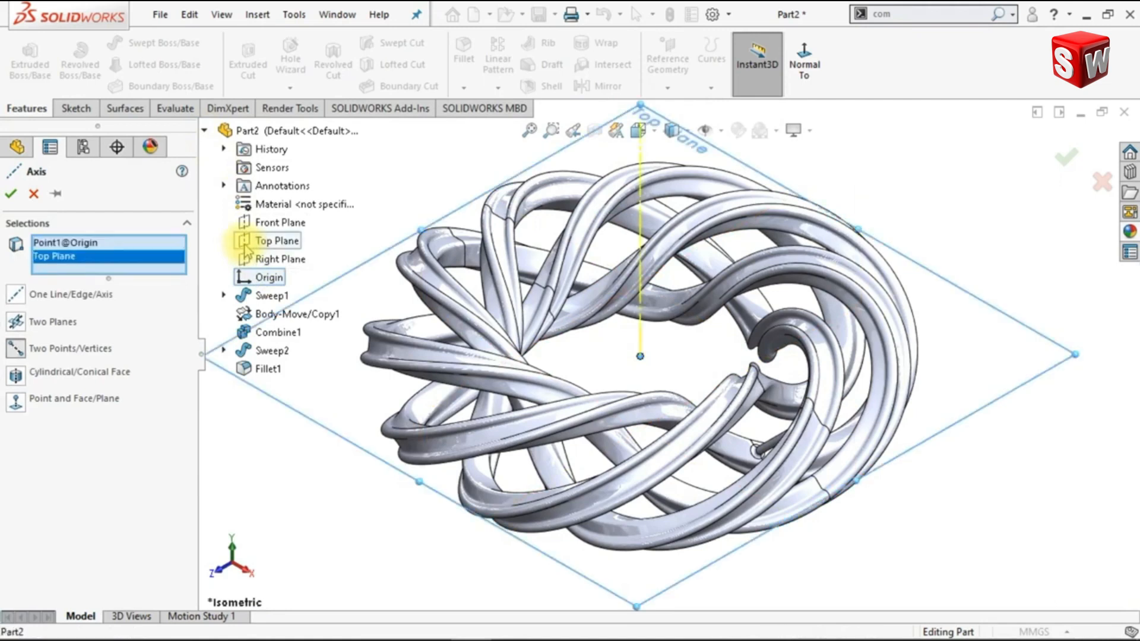
pyautogui.click(204, 131)
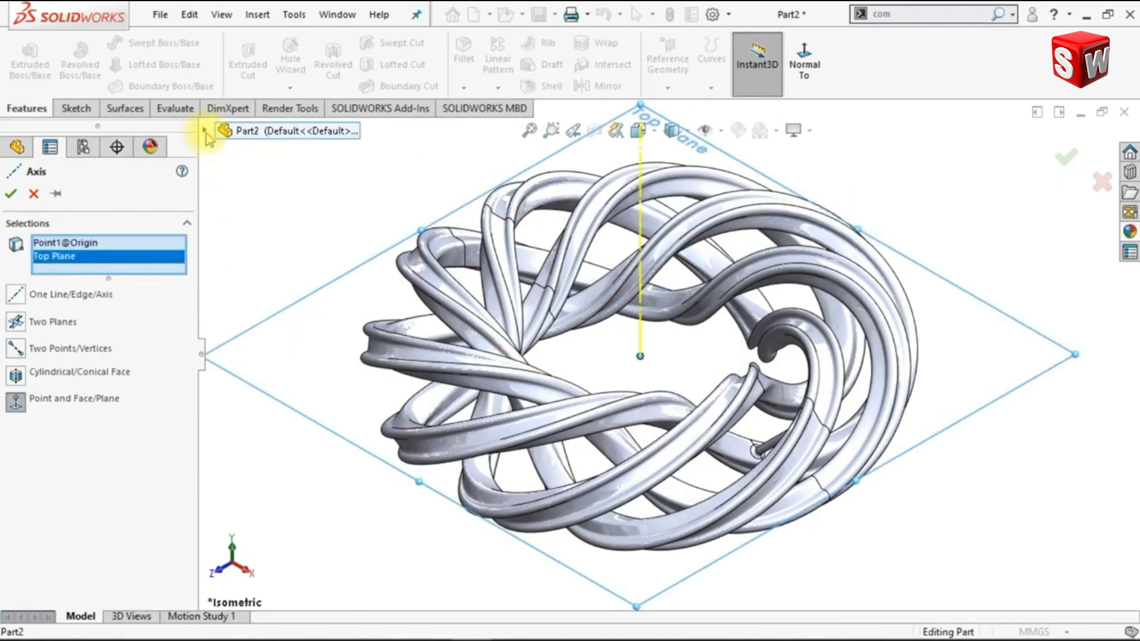
pyautogui.click(14, 195)
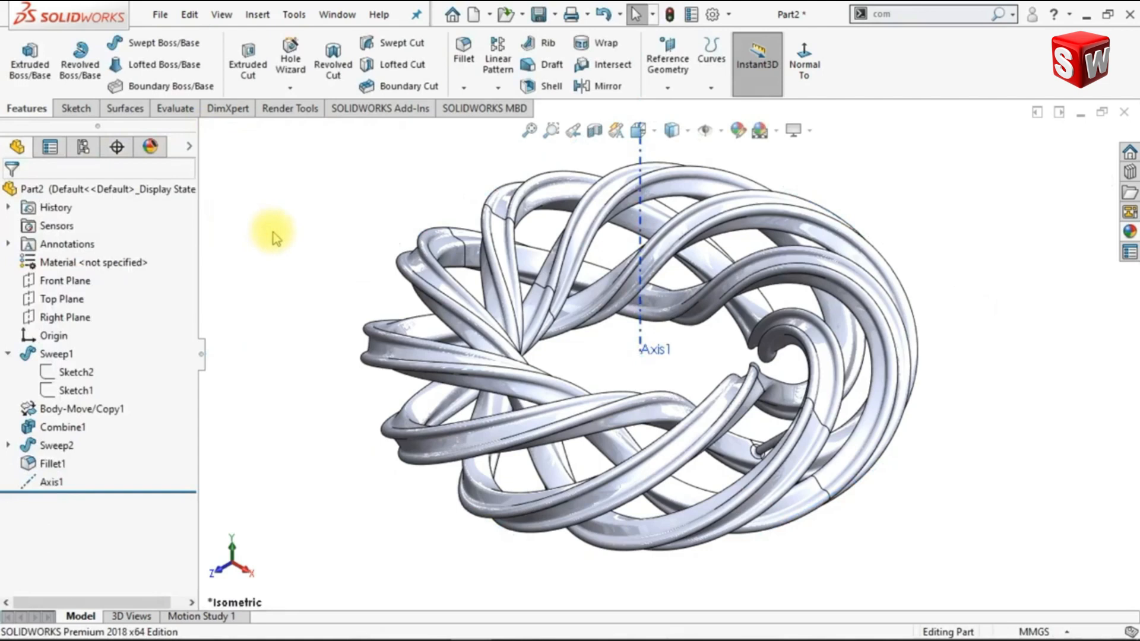
# Start a circular pattern about the new vertical axis with 99 instances
pyautogui.click(496, 88)
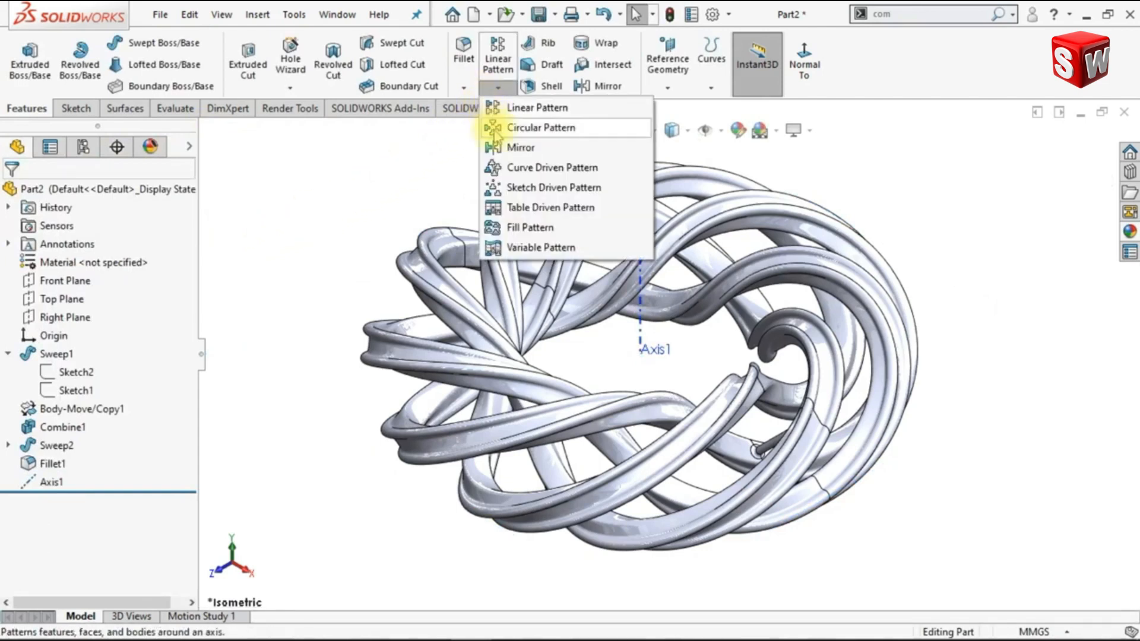
pyautogui.click(495, 128)
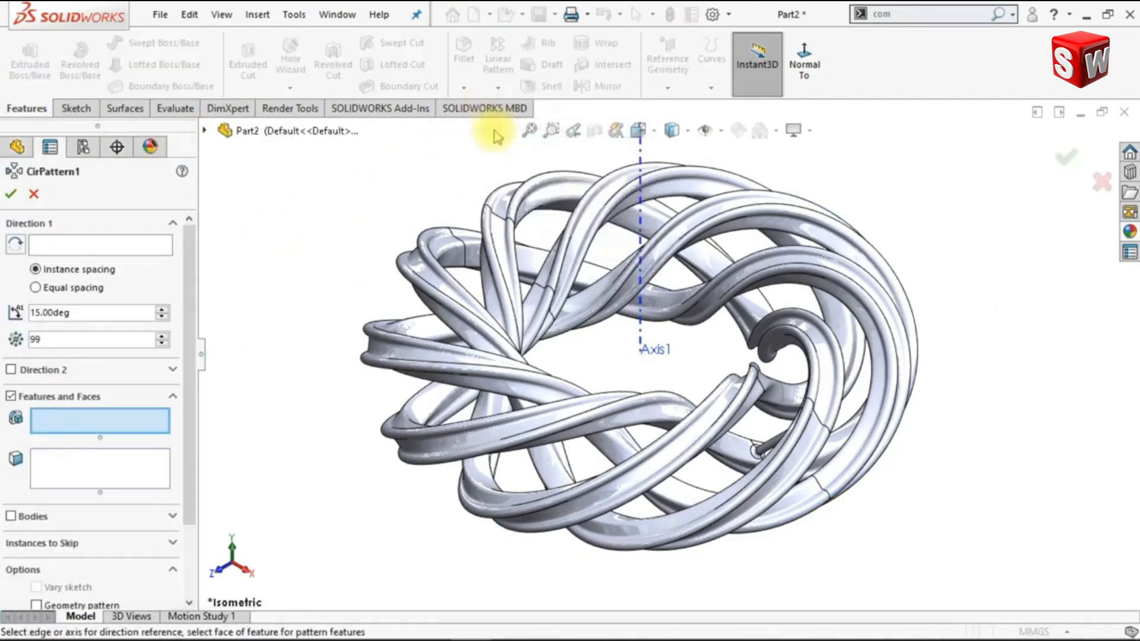
pyautogui.scroll(2, 683, 367)
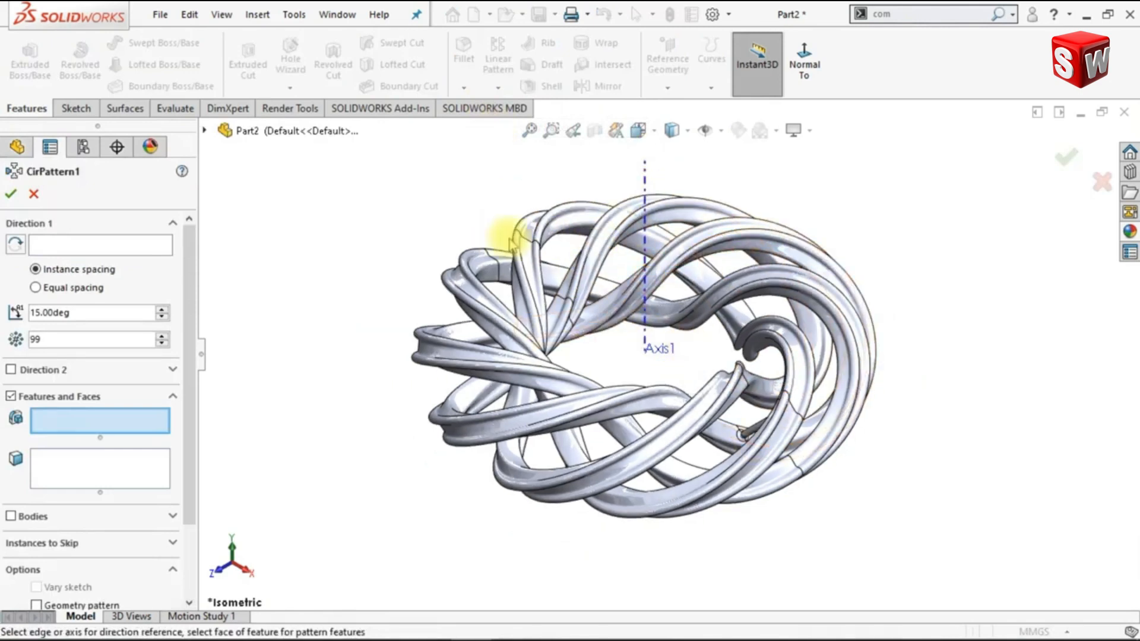
pyautogui.click(158, 246)
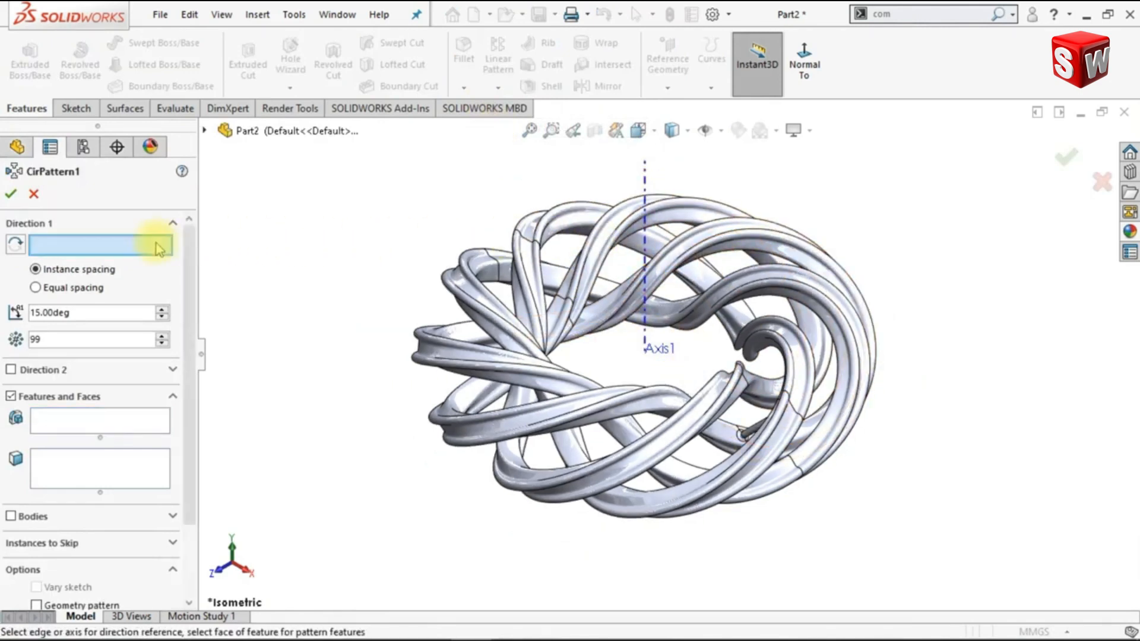
pyautogui.click(643, 189)
pyautogui.moveTo(636, 205); pyautogui.dragTo(340, 177)
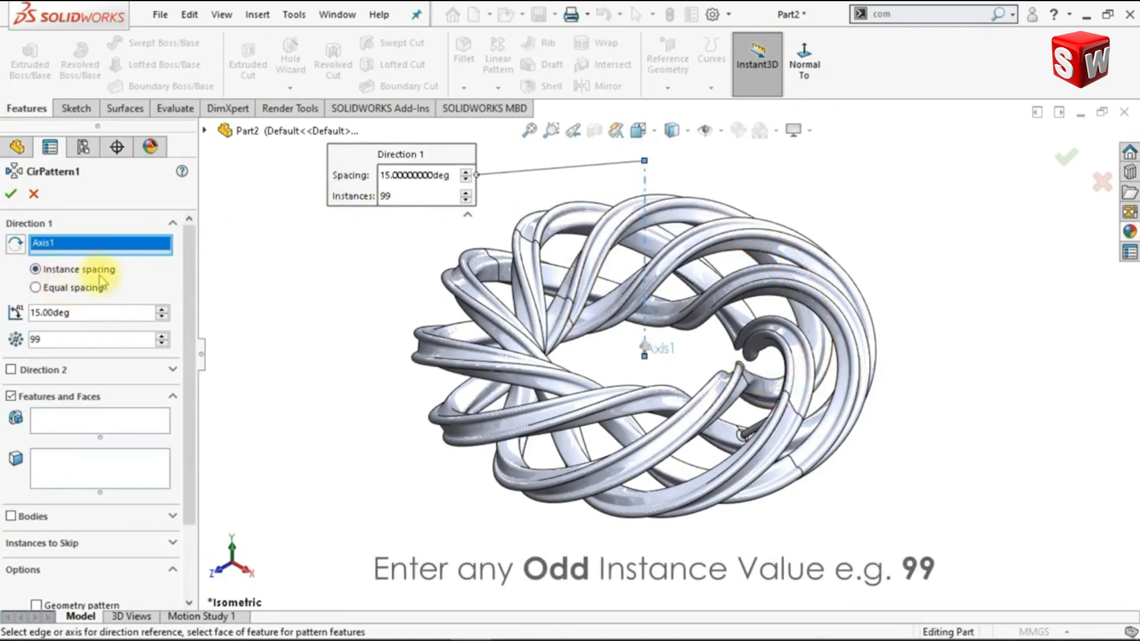
pyautogui.doubleClick(32, 339)
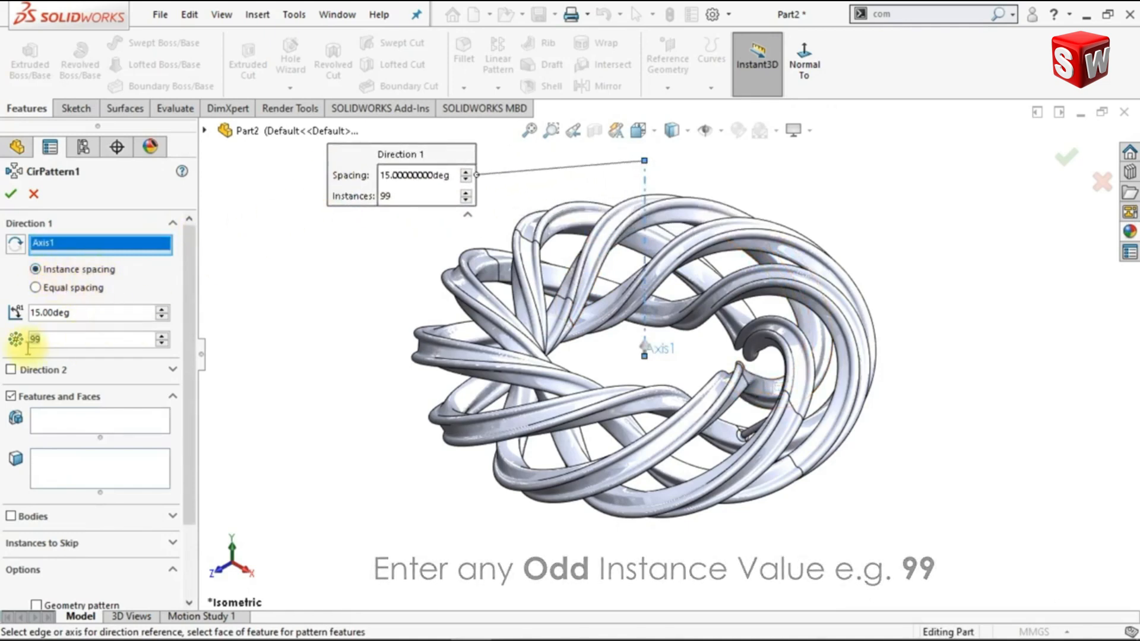
pyautogui.write('99')
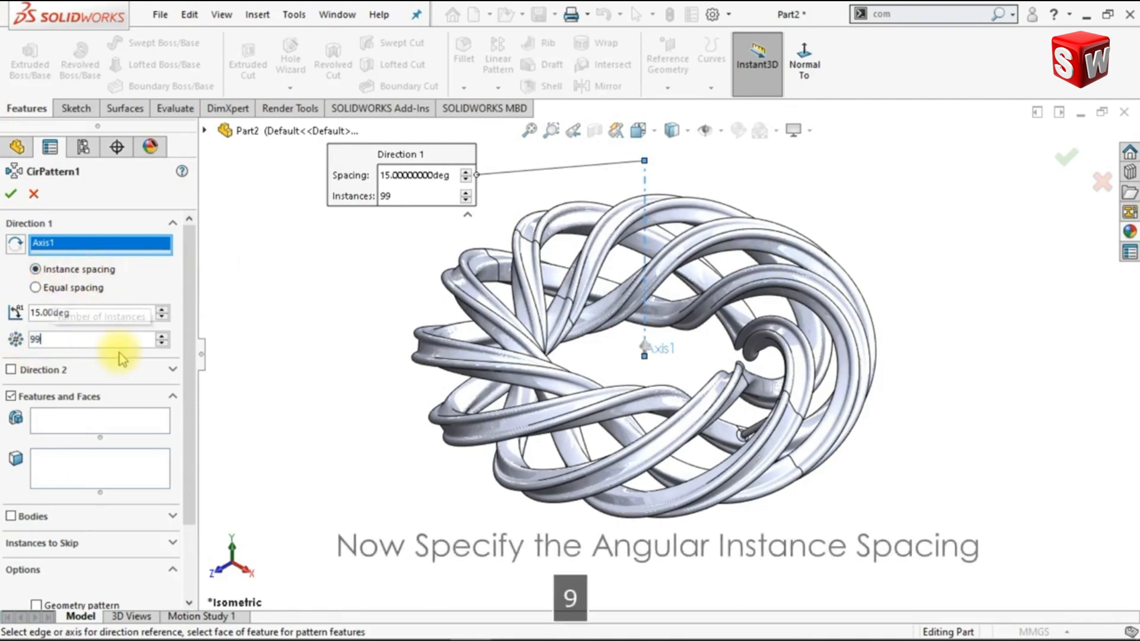
pyautogui.press('Return')
# Set the circular pattern's angular instance spacing to (360*2)/99 degrees
pyautogui.moveTo(53, 317); pyautogui.dragTo(72, 316)
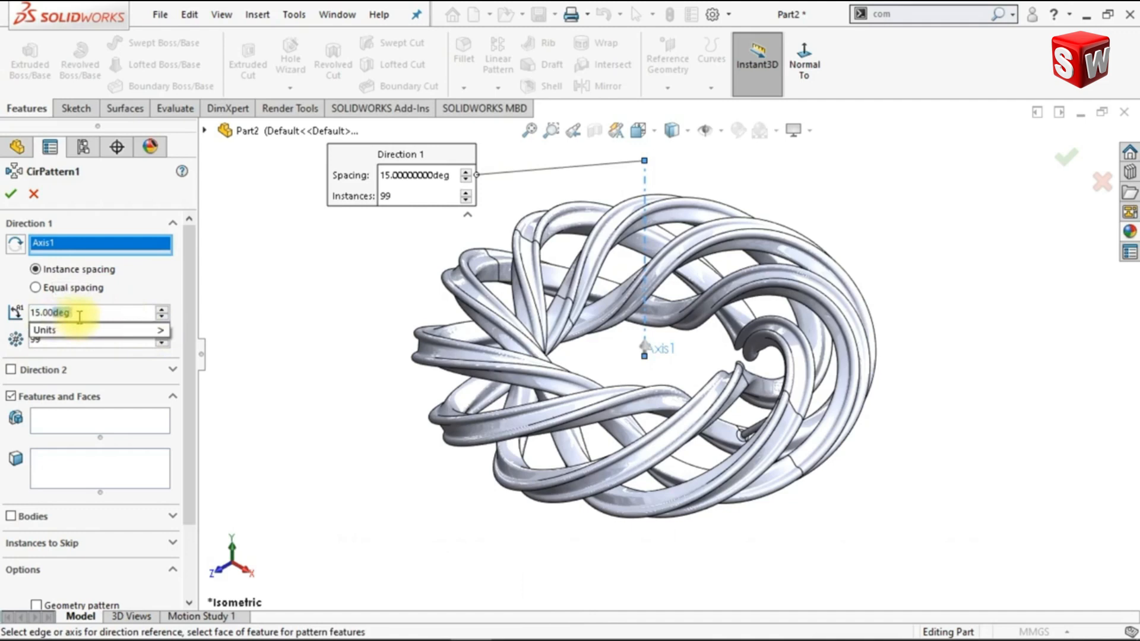
pyautogui.press('BackSpace')
pyautogui.press('BackSpace')
pyautogui.press('BackSpace')
pyautogui.press('BackSpace')
pyautogui.press('BackSpace')
pyautogui.press('BackSpace')
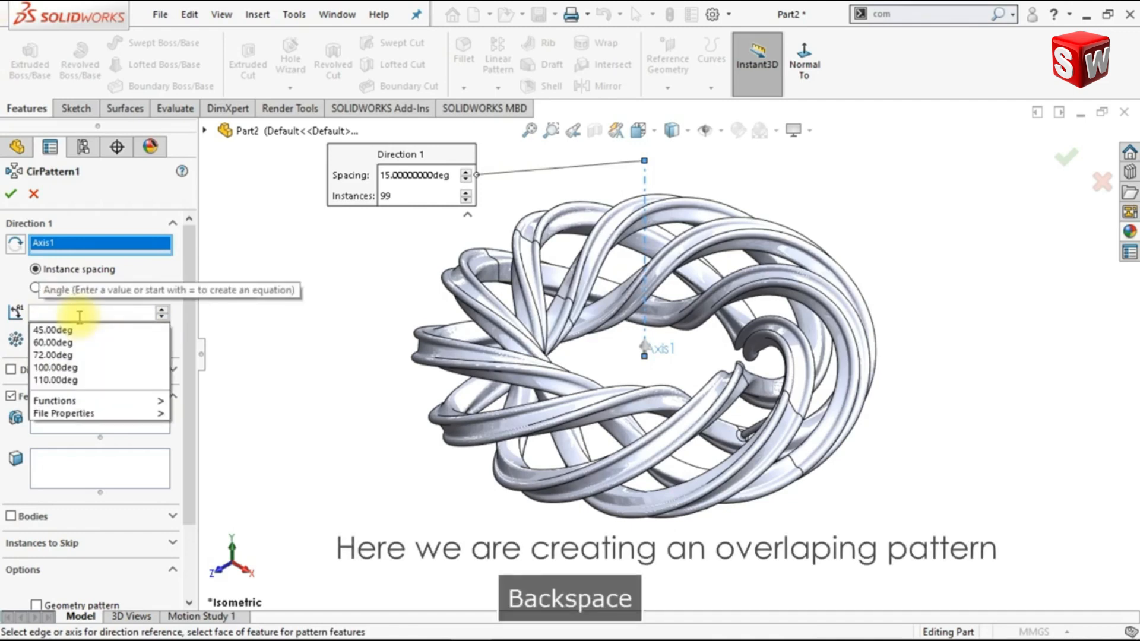
pyautogui.write('()')
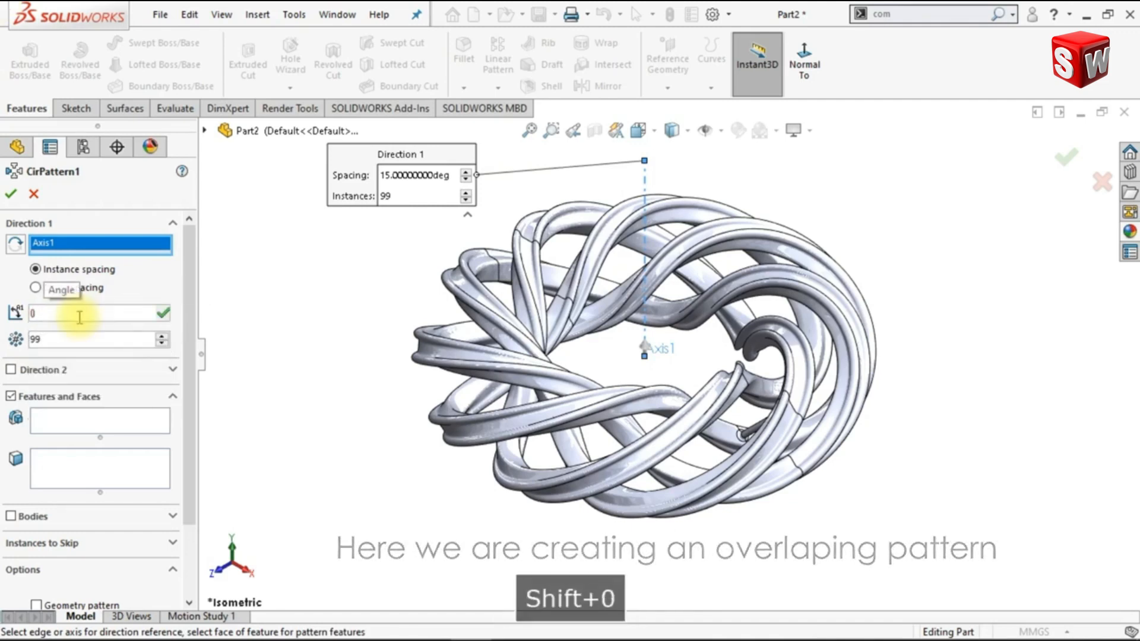
pyautogui.press('Left')
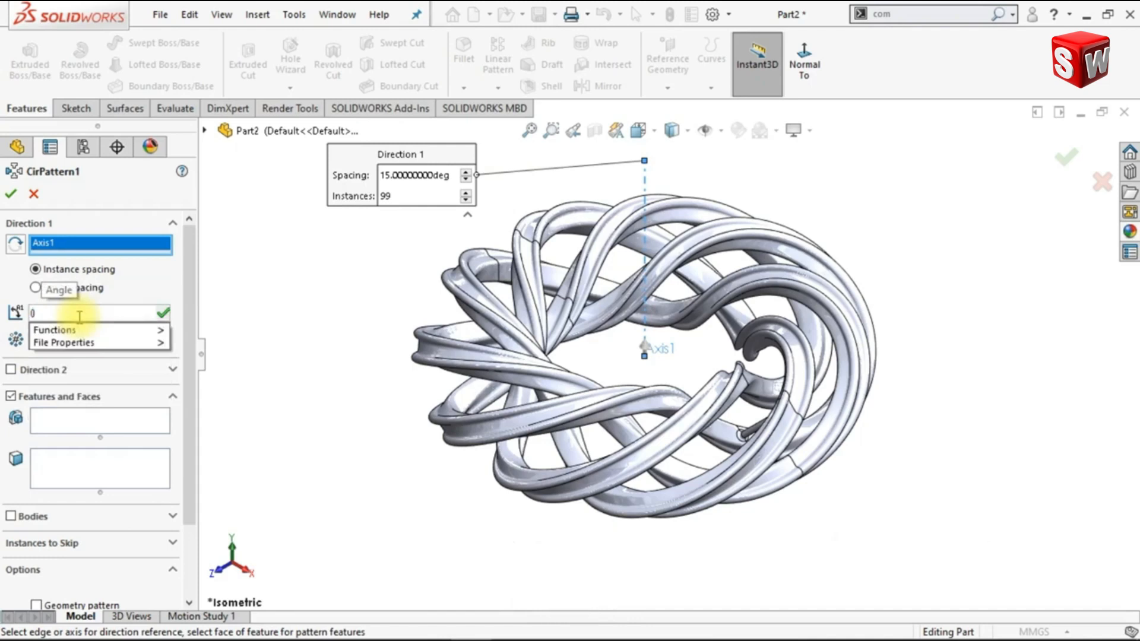
pyautogui.write('360*2')
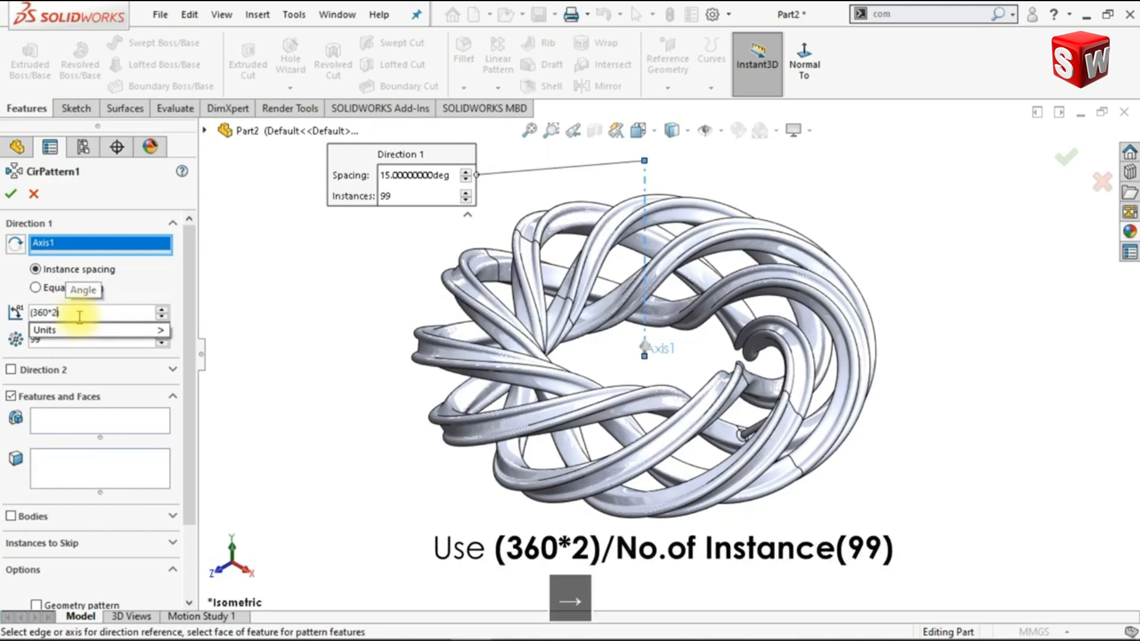
pyautogui.write('/')
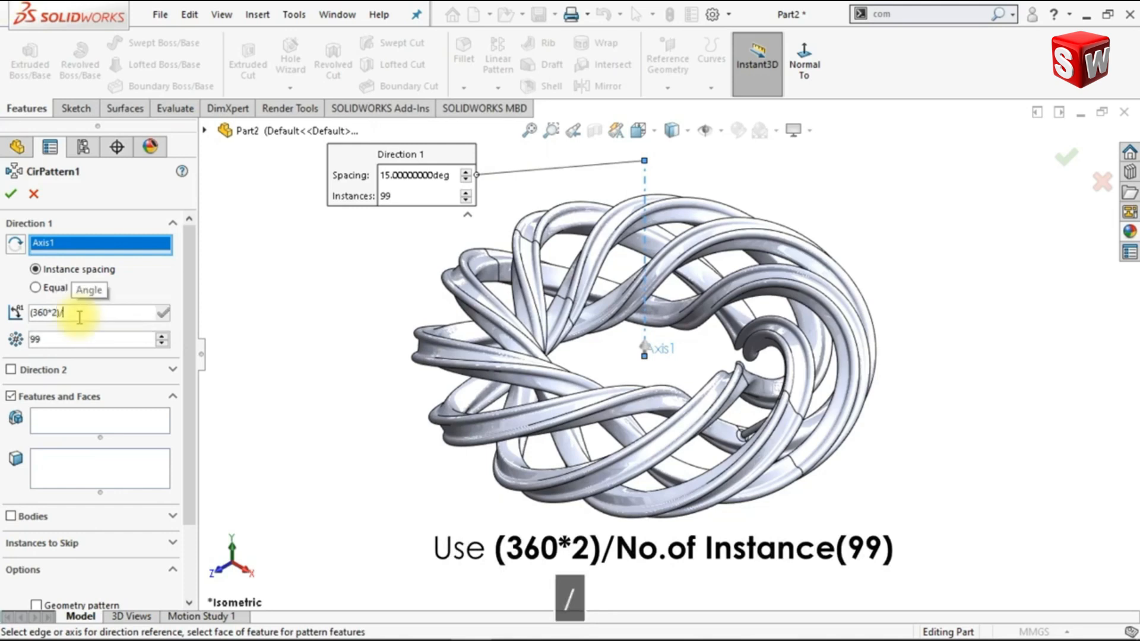
pyautogui.write('99')
pyautogui.press('Return')
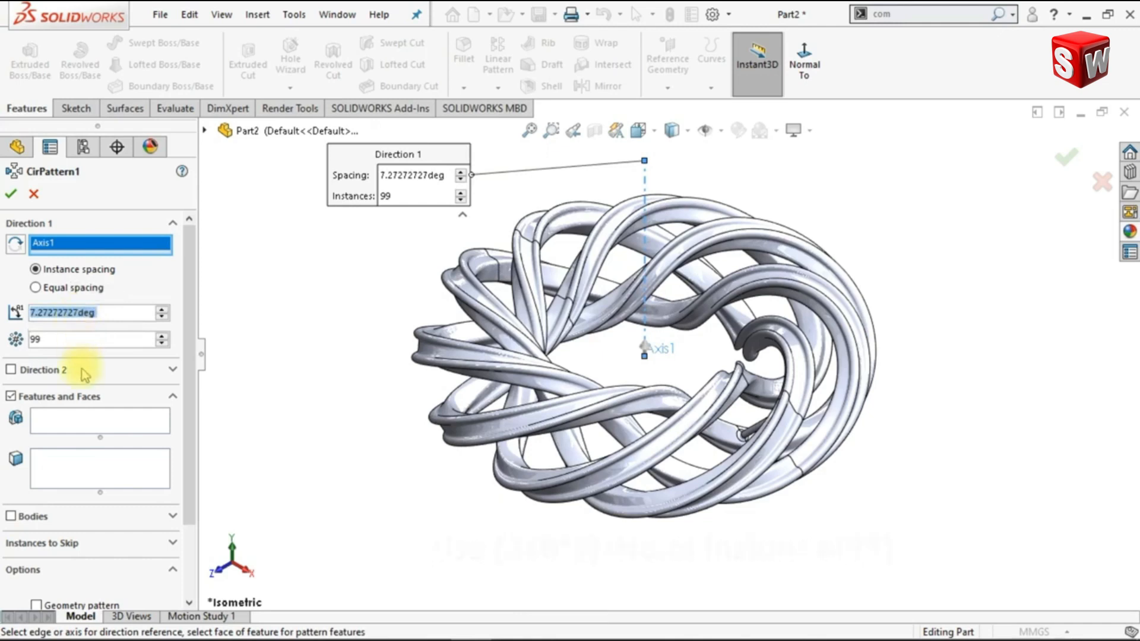
# Add the rod's sweep (Sweep2) and its end fillet (Fillet1) as the features to pattern
pyautogui.click(93, 423)
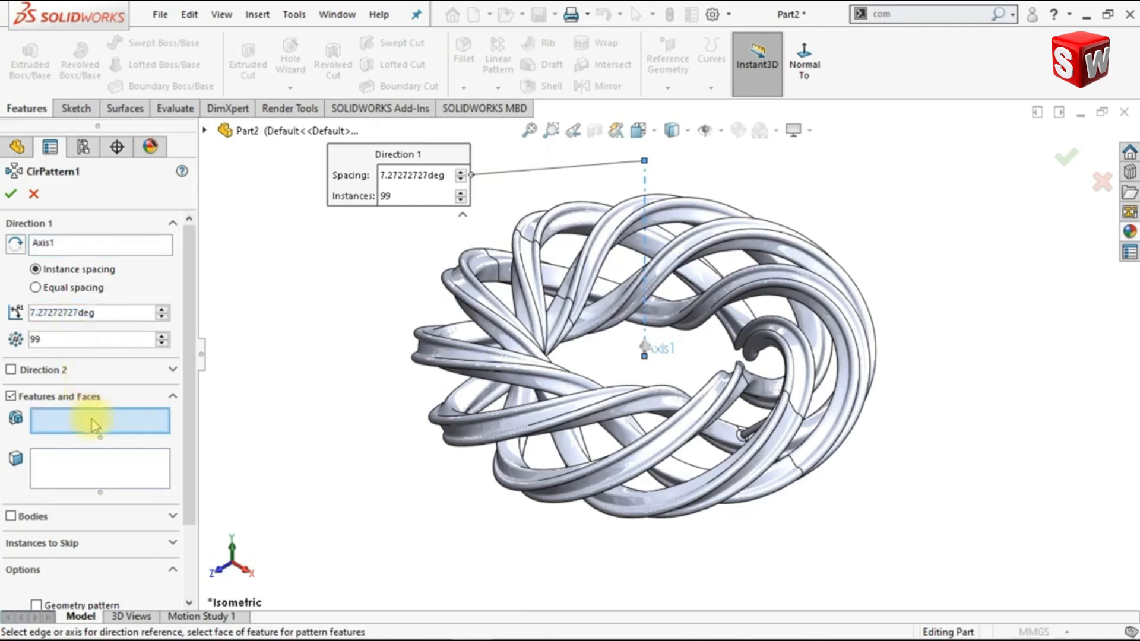
pyautogui.click(205, 132)
pyautogui.click(259, 351)
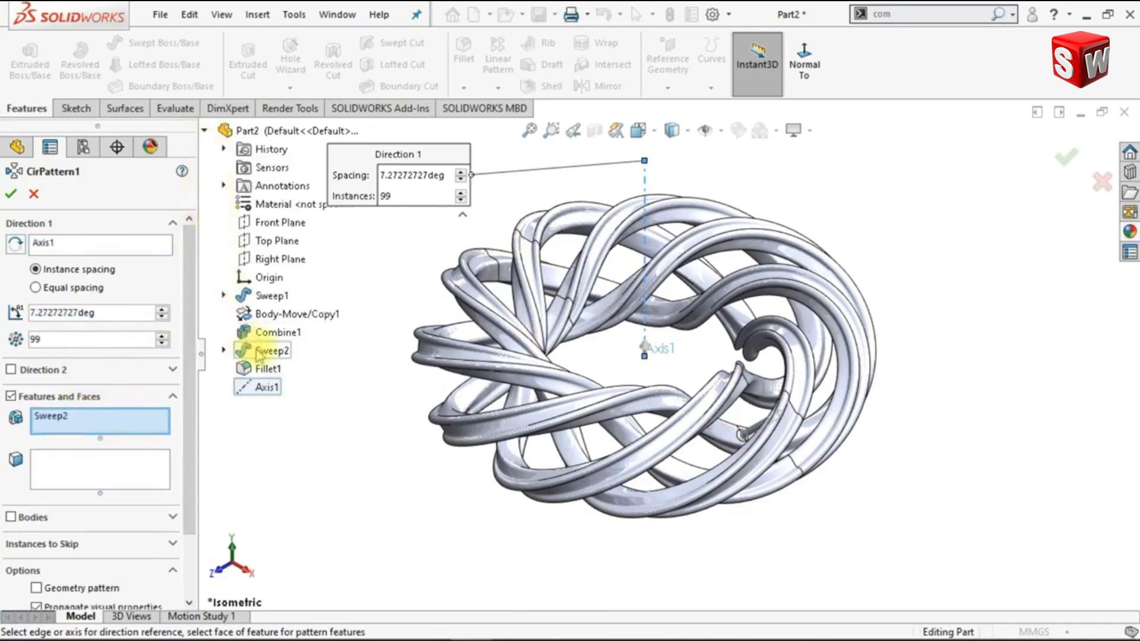
pyautogui.click(262, 369)
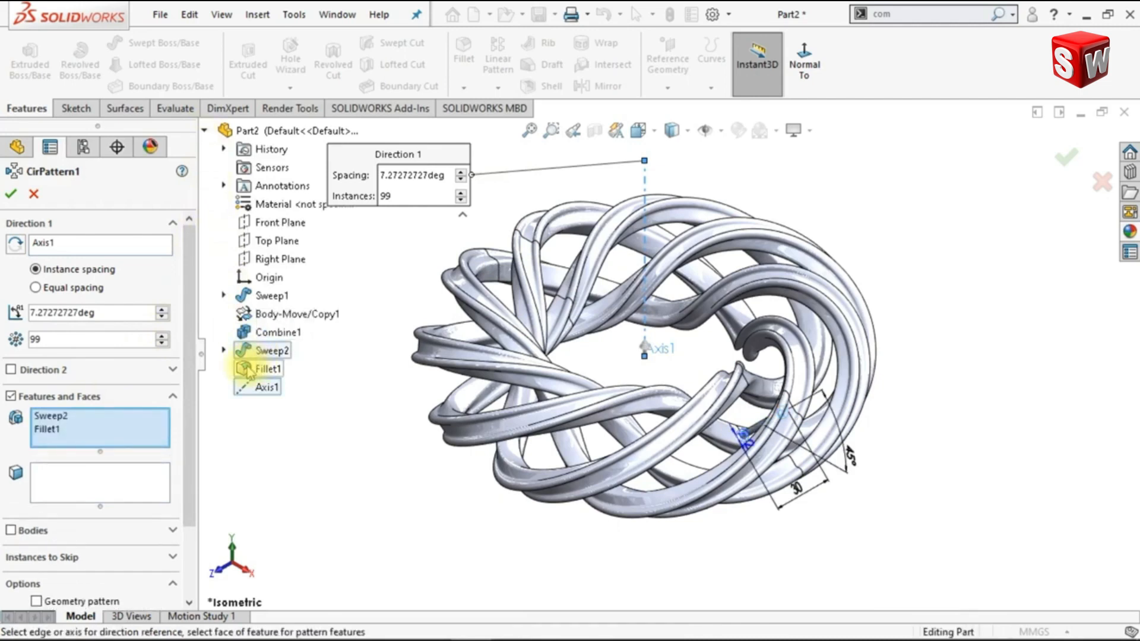
pyautogui.click(204, 132)
# Switch the pattern to partial preview and enable Instances to Vary with the rod sketch's 45° angular dimension
pyautogui.moveTo(201, 392); pyautogui.dragTo(199, 466)
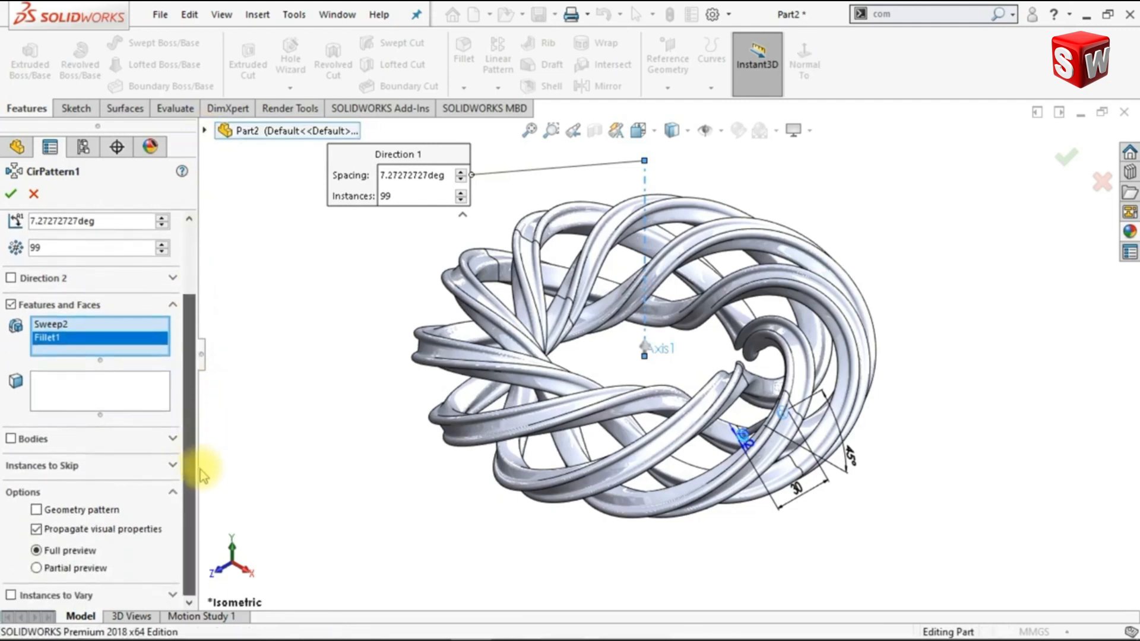
pyautogui.click(36, 569)
pyautogui.moveTo(334, 354)
pyautogui.mouseDown(button='middle')
pyautogui.moveTo(333, 394)
pyautogui.moveTo(321, 407)
pyautogui.moveTo(331, 364)
pyautogui.mouseUp(button='middle')
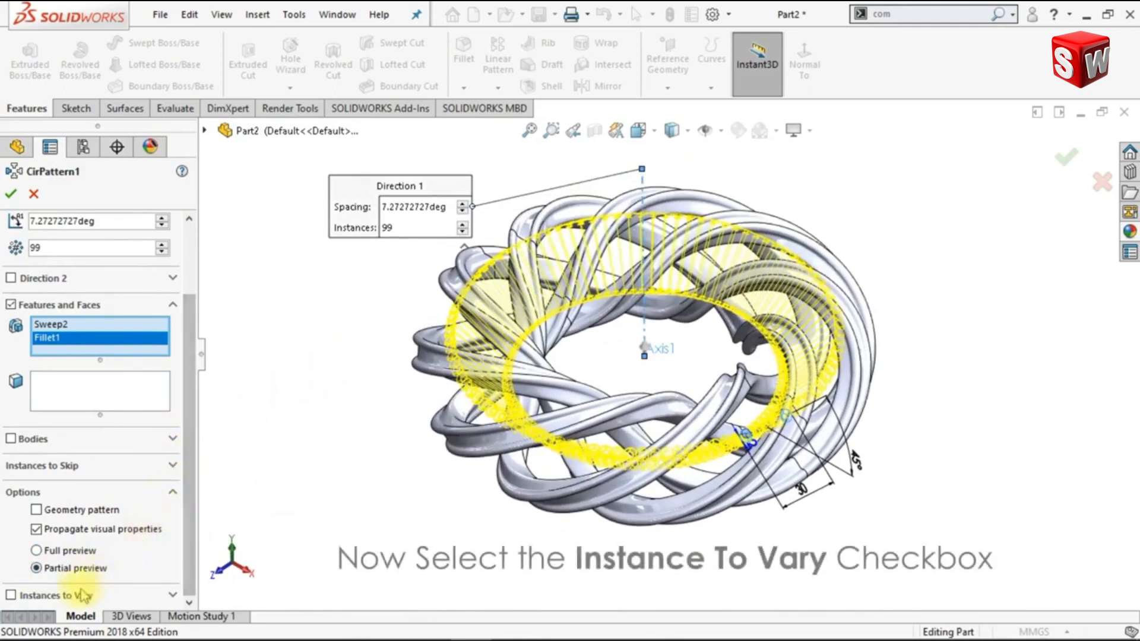
pyautogui.click(11, 595)
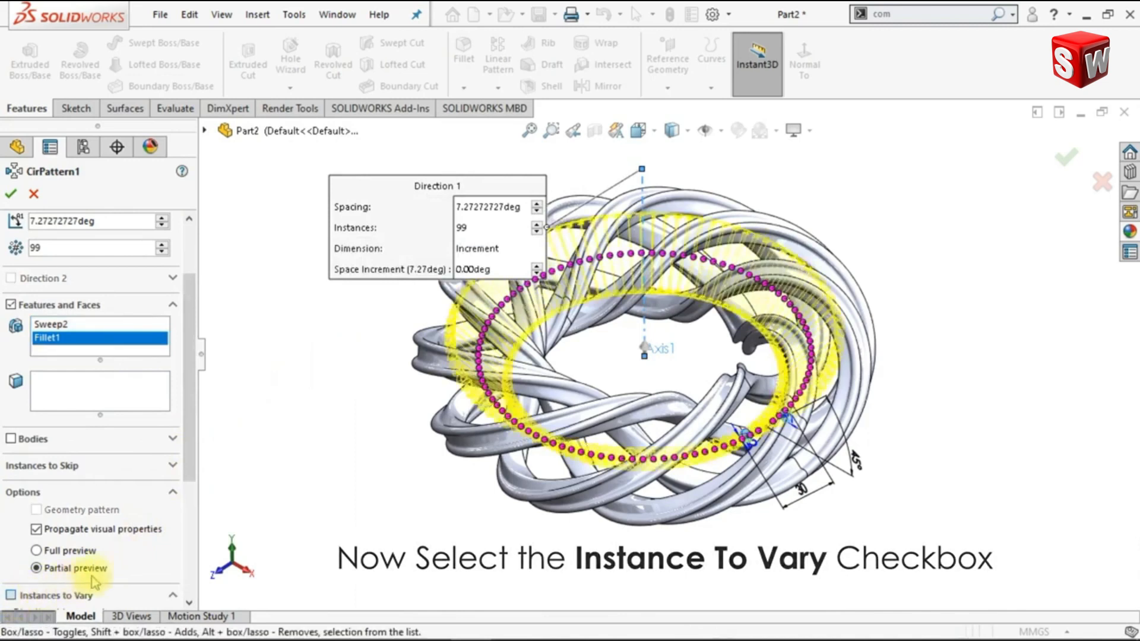
pyautogui.scroll(-3, 189, 504)
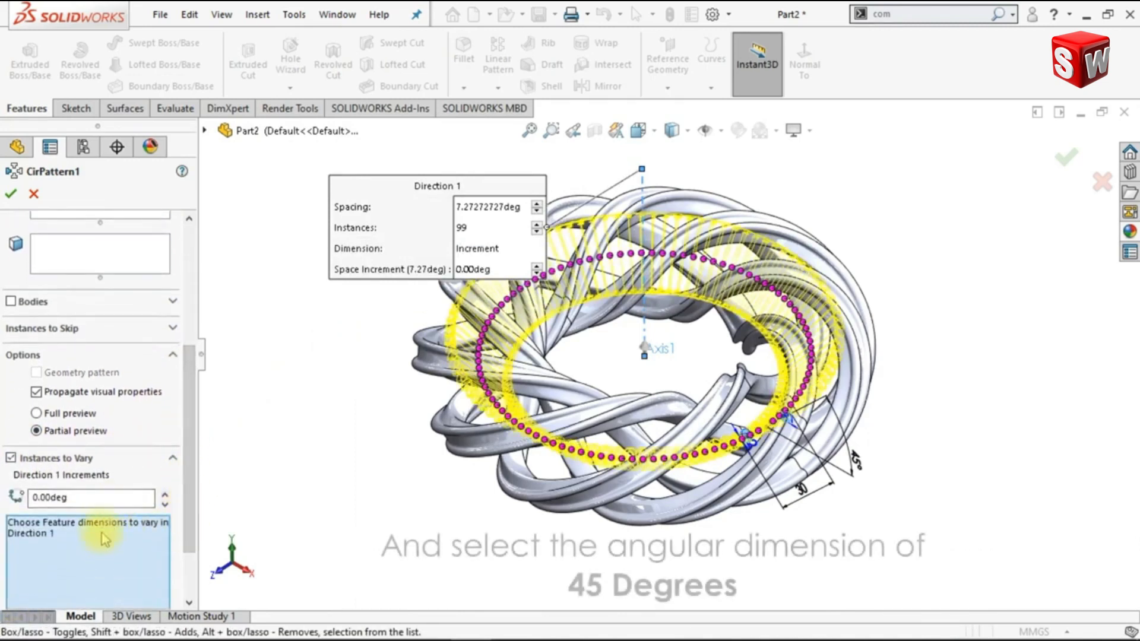
pyautogui.click(858, 469)
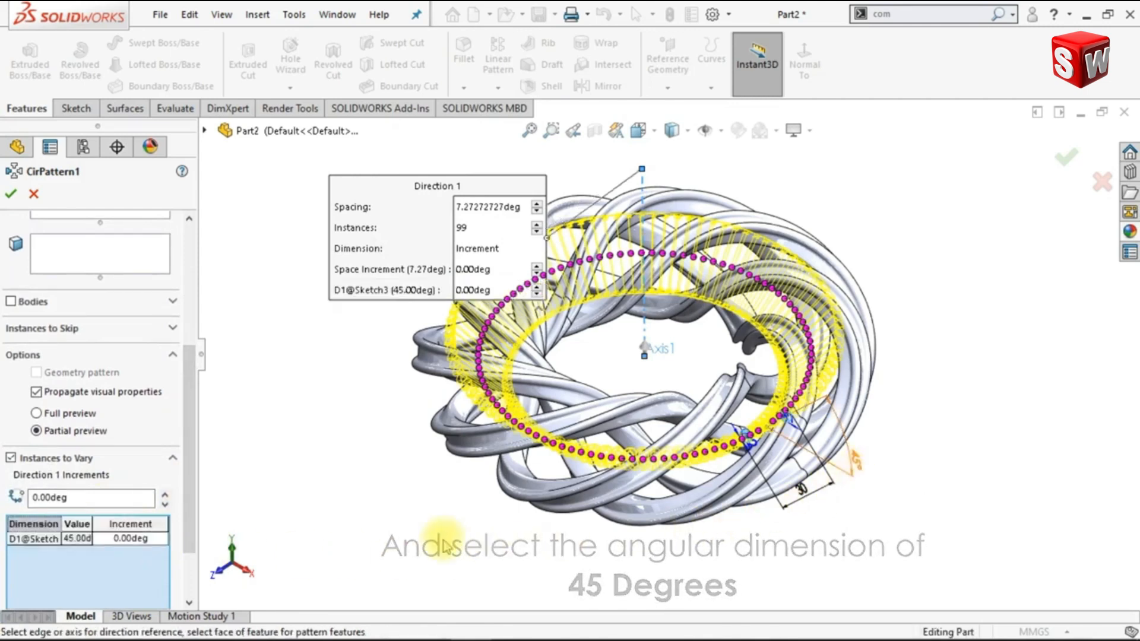
# Set the increment of the varied 45° dimension to (405*4)/99 degrees
pyautogui.click(155, 540)
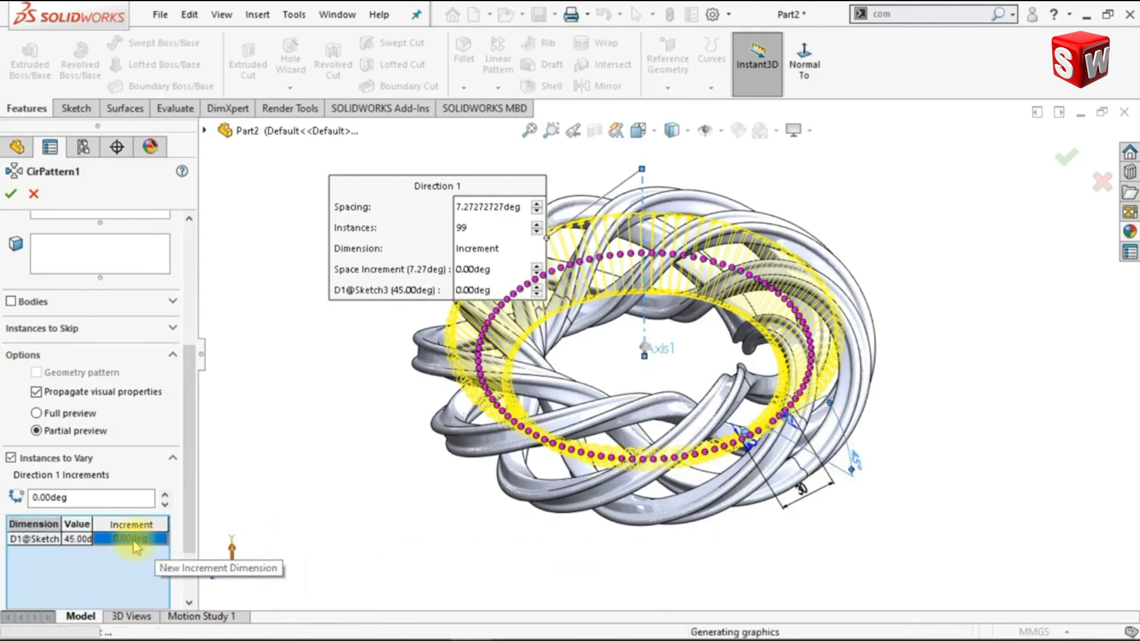
pyautogui.press('BackSpace')
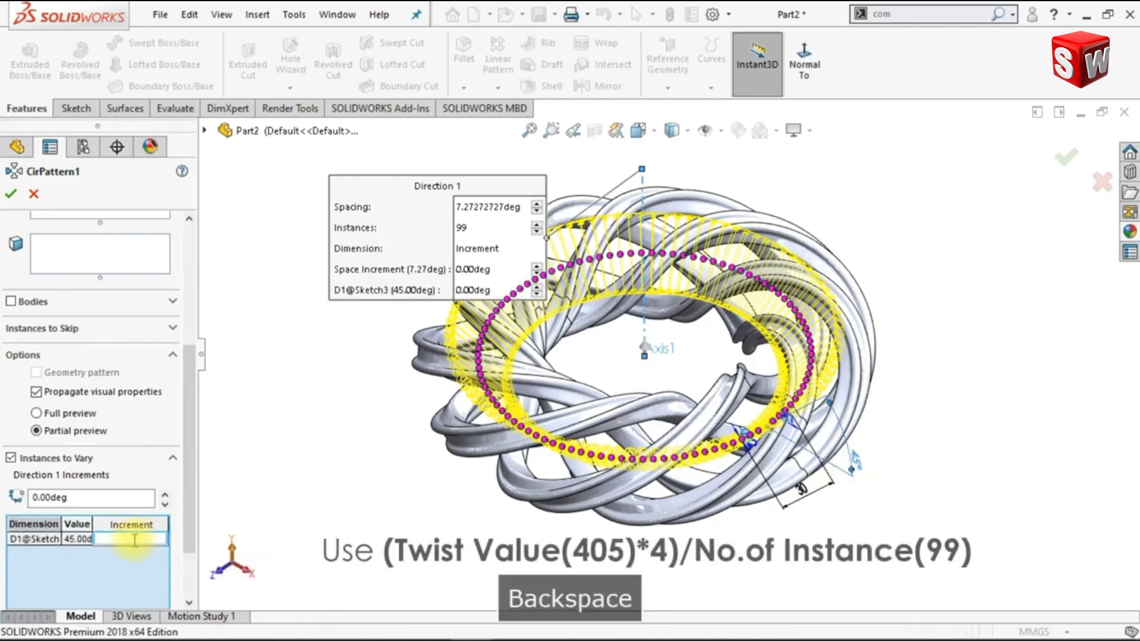
pyautogui.write('(')
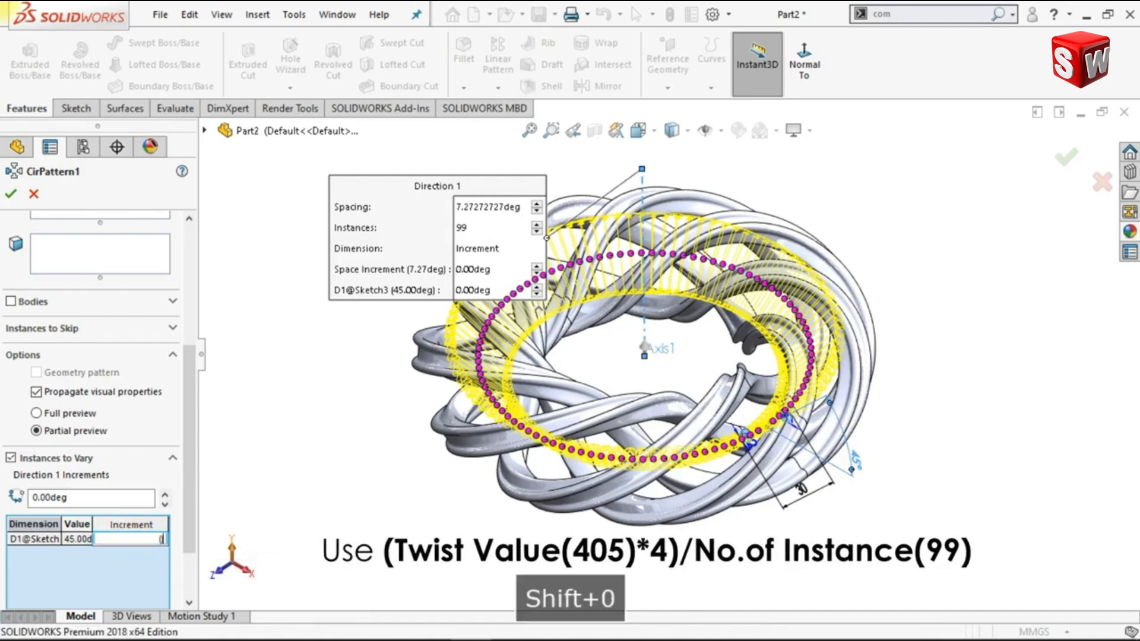
pyautogui.press('Left')
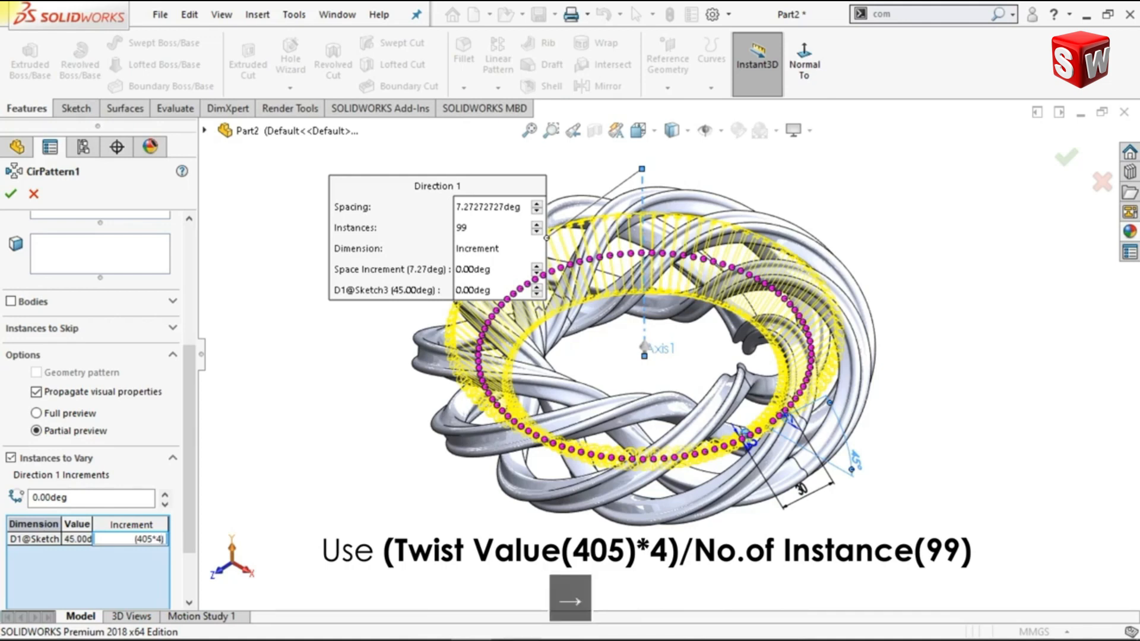
pyautogui.write('/99')
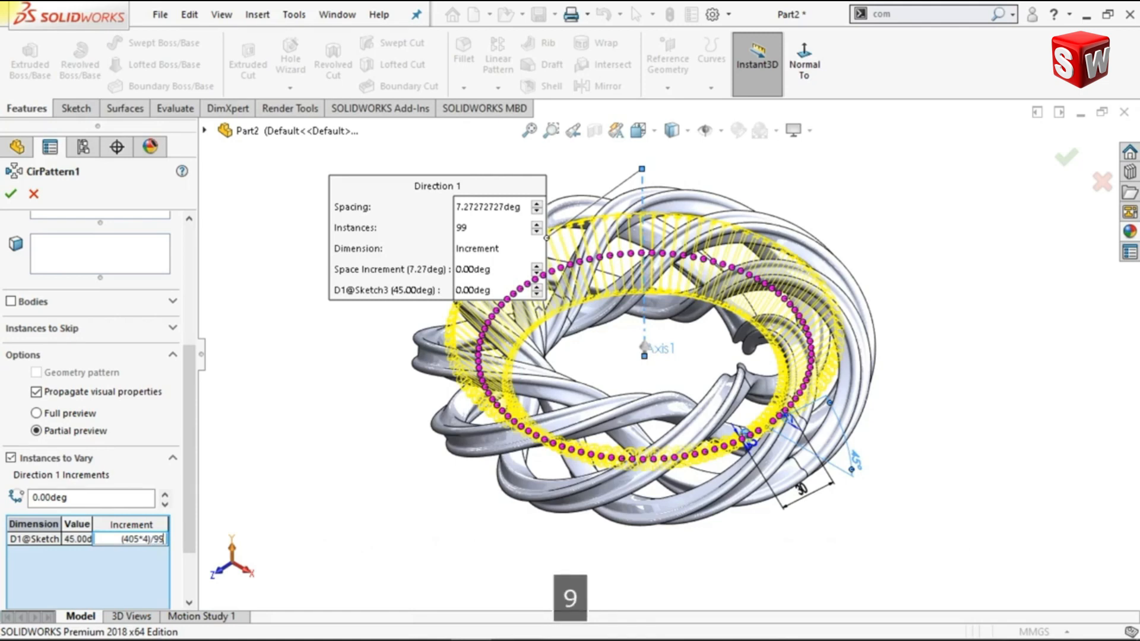
pyautogui.press('Return')
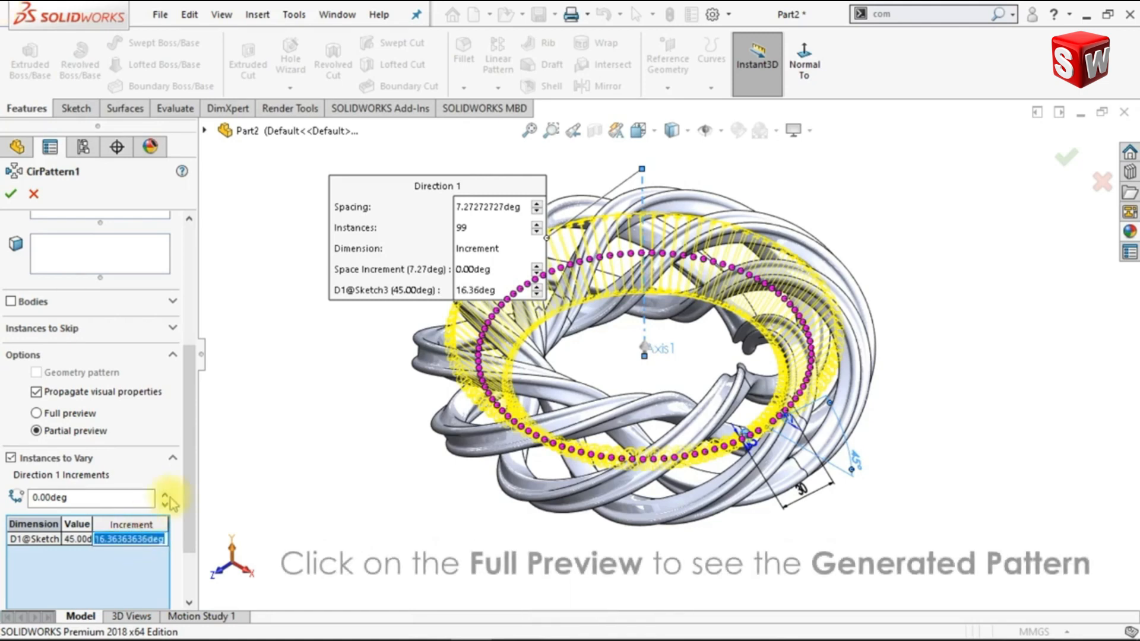
# Turn on the full preview, inspect the varied rods around the ring, and generate the circular pattern
pyautogui.moveTo(190, 469); pyautogui.dragTo(193, 435)
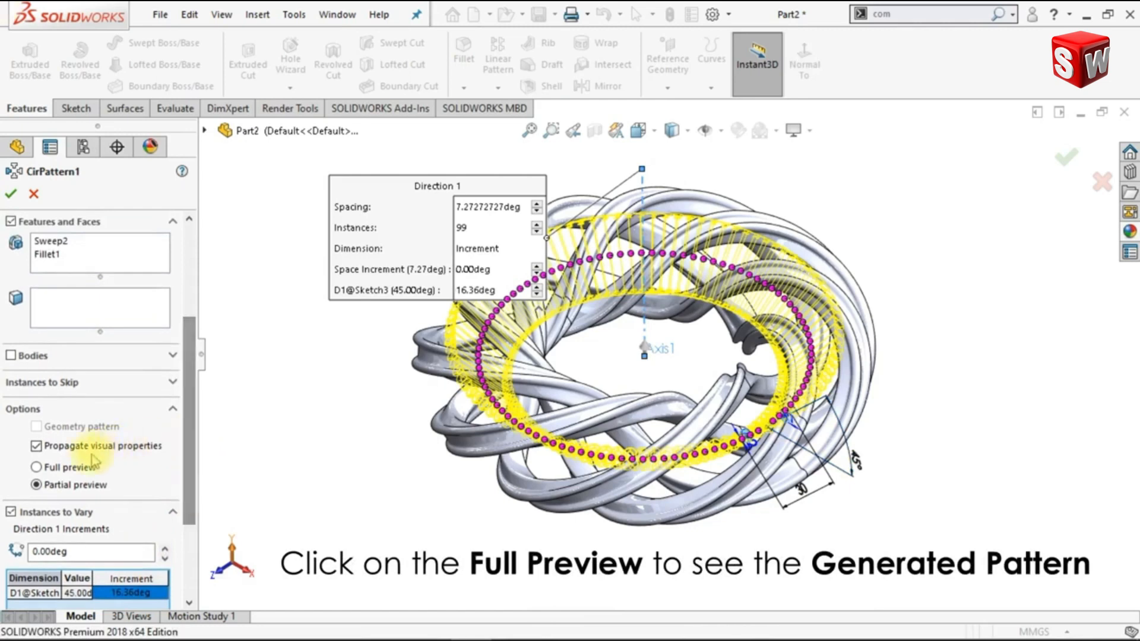
pyautogui.click(38, 469)
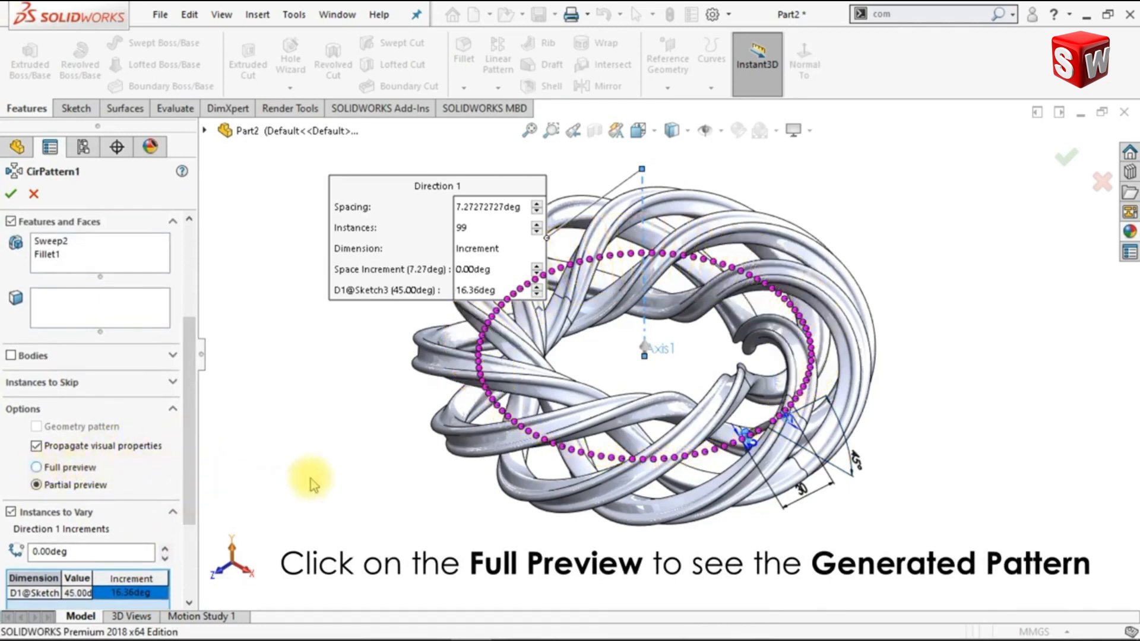
pyautogui.hotkey('ctrl', '1')
pyautogui.moveTo(433, 501); pyautogui.dragTo(465, 516, button='middle')
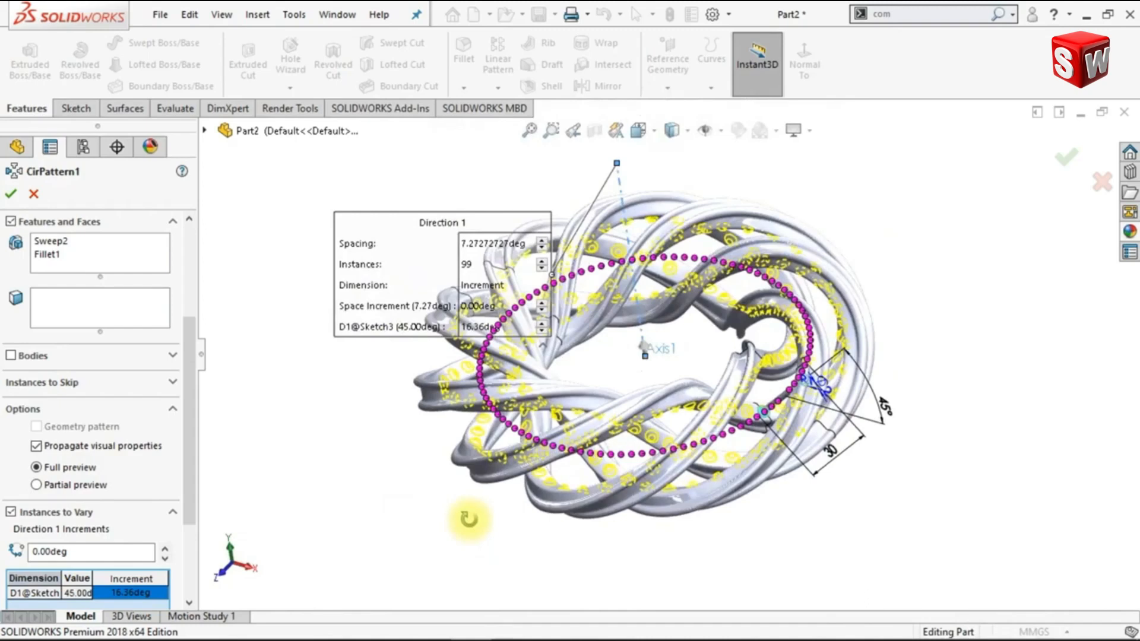
pyautogui.hotkey('ctrl', '7')
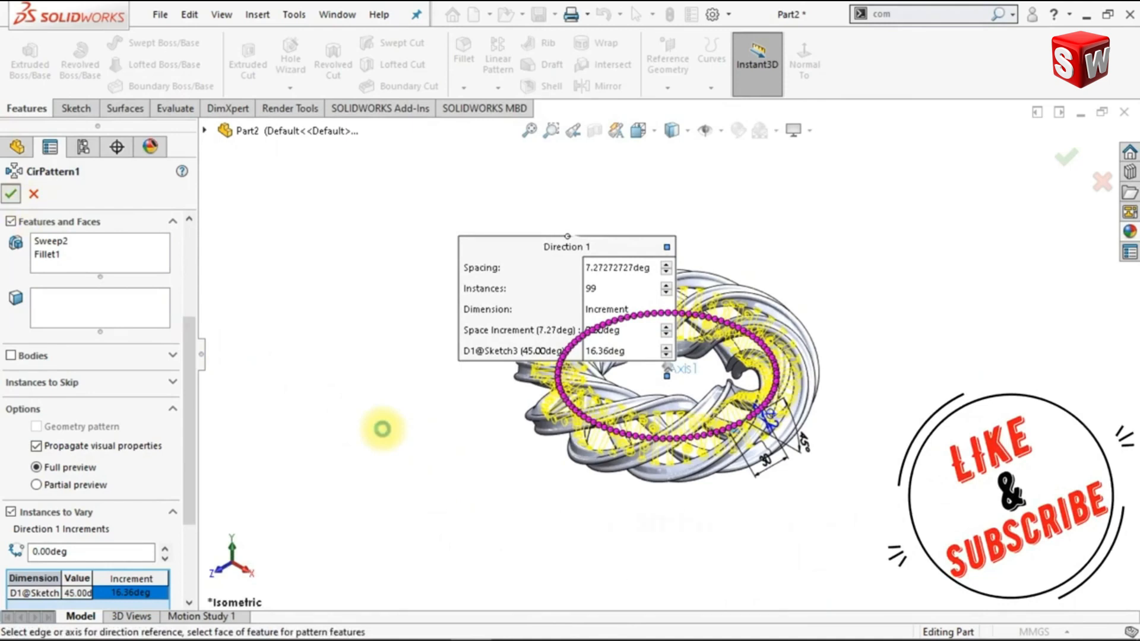
pyautogui.press('Return')
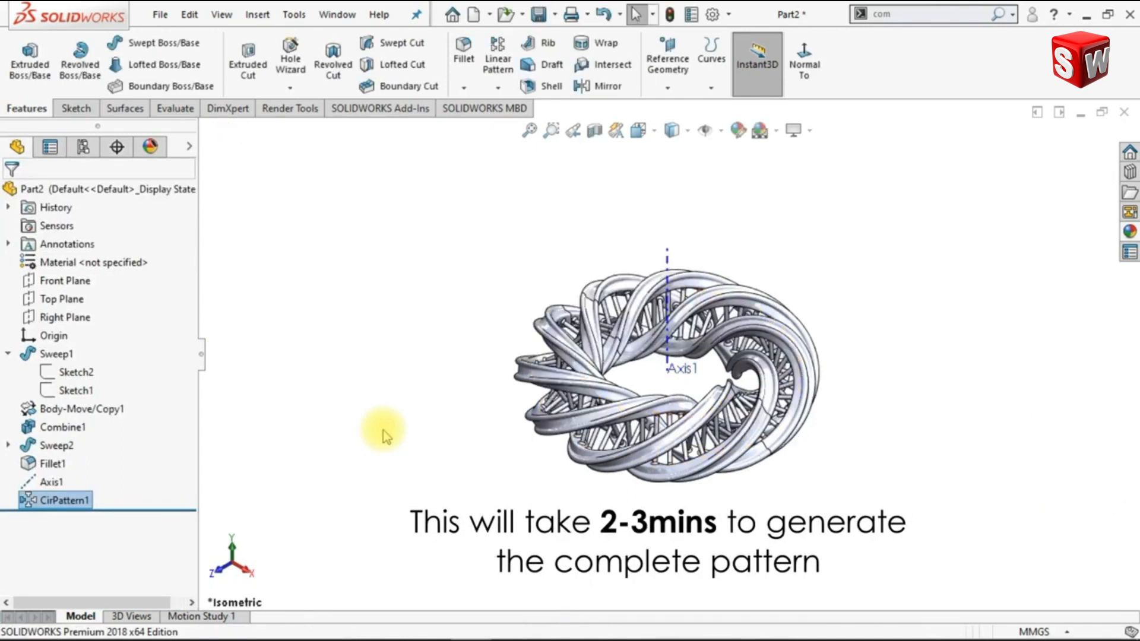
# Hide the vertical reference axis and inspect the patterned rods inside the ring
pyautogui.click(668, 263)
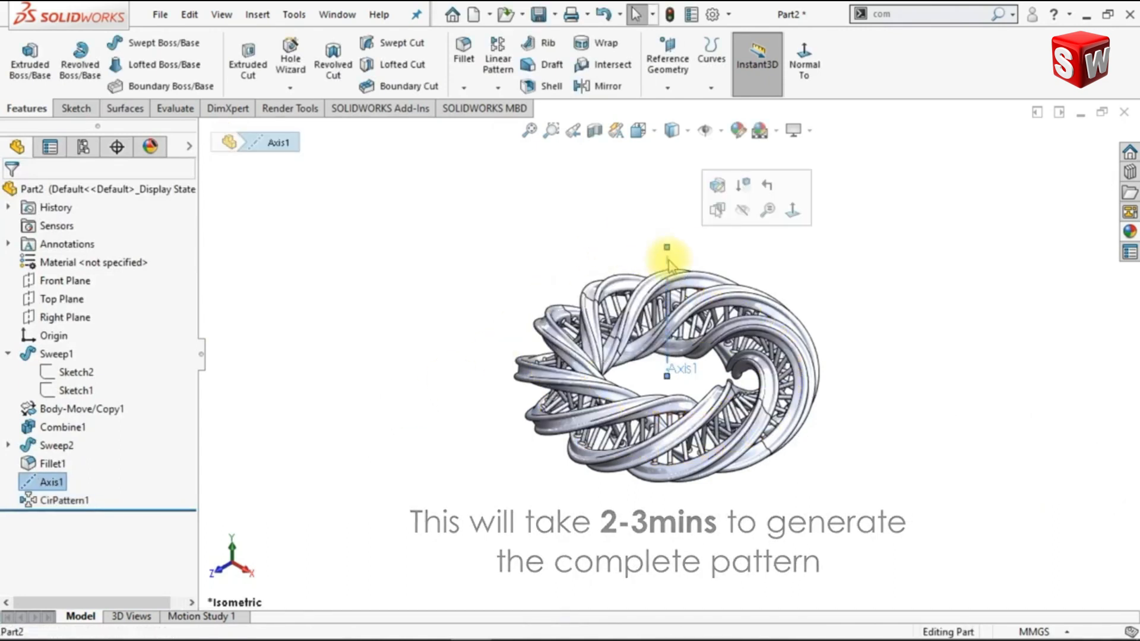
pyautogui.click(742, 210)
pyautogui.scroll(-3, 691, 377)
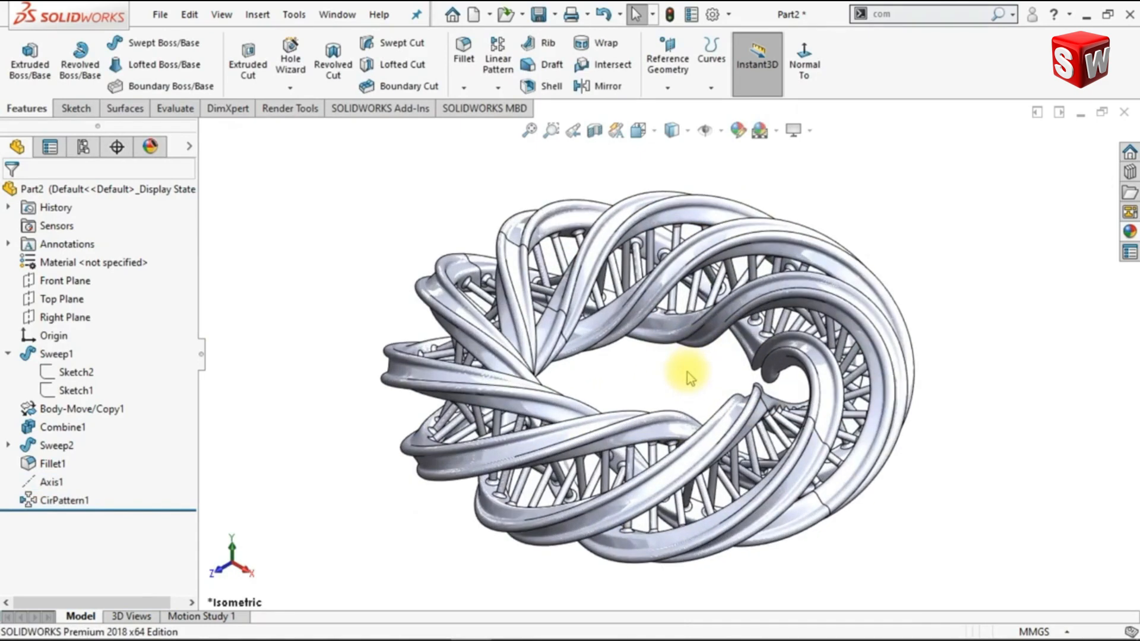
pyautogui.scroll(-2, 674, 382)
pyautogui.moveTo(665, 374)
pyautogui.mouseDown(button='middle')
pyautogui.moveTo(631, 283)
pyautogui.moveTo(692, 340)
pyautogui.moveTo(718, 433)
pyautogui.mouseUp(button='middle')
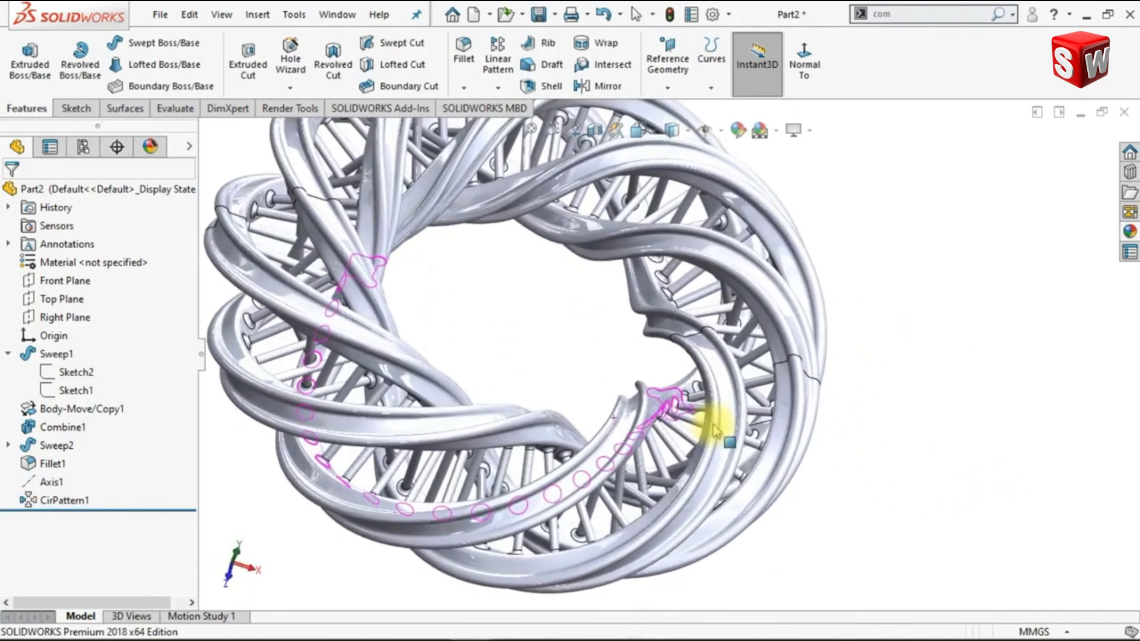
pyautogui.hotkey('ctrl', '7')
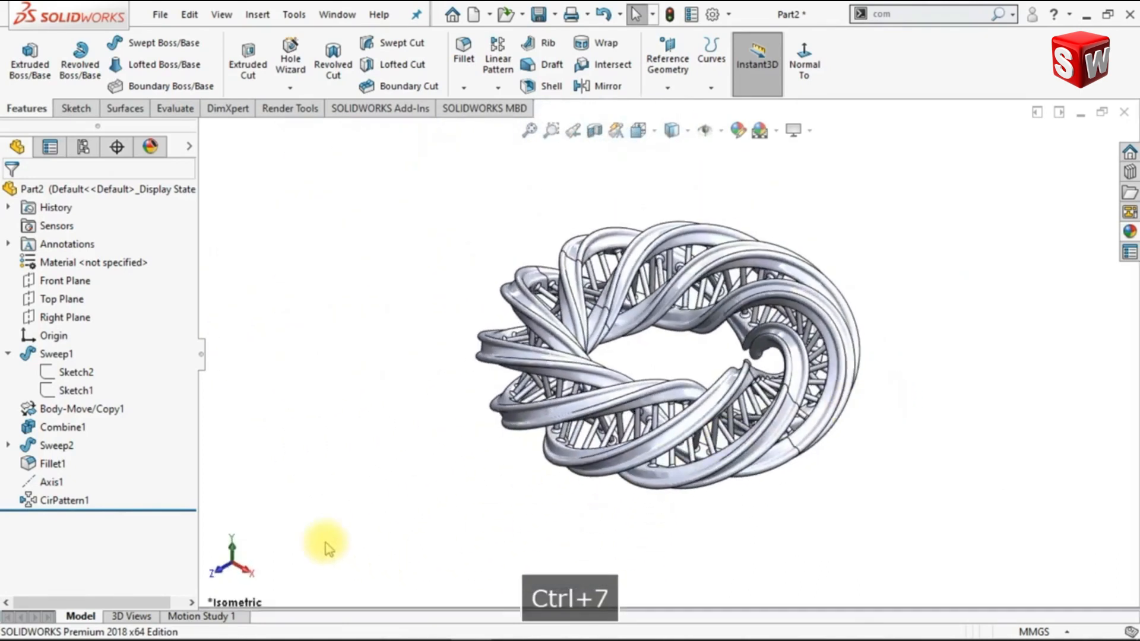
# Orient the ring to the Top view and display it shaded without edges
pyautogui.click(232, 551)
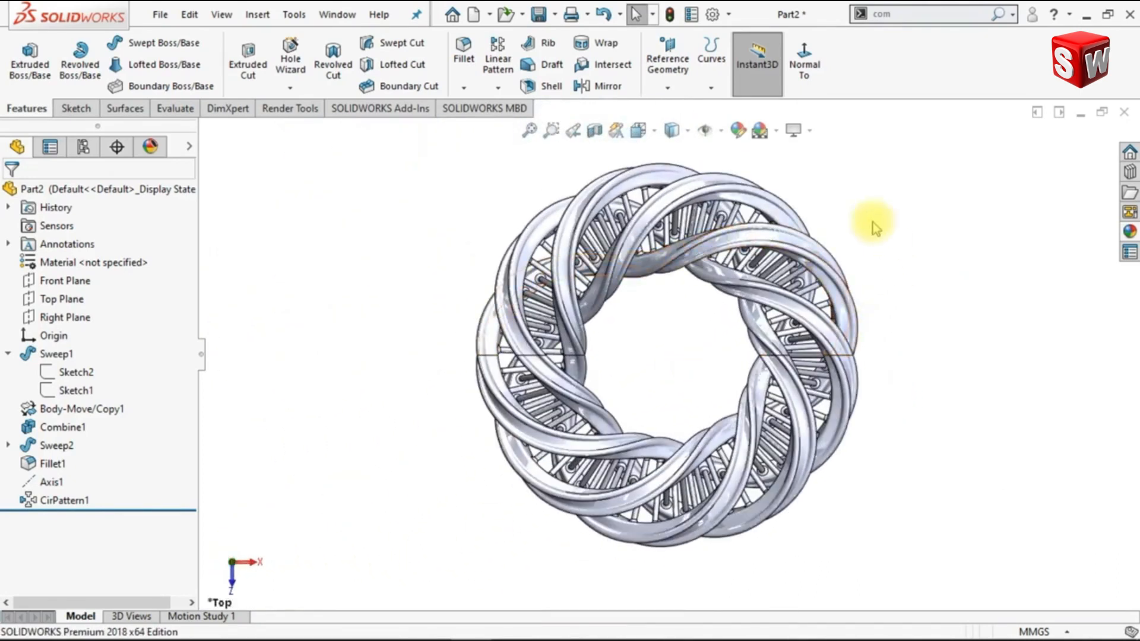
pyautogui.click(686, 132)
pyautogui.click(675, 177)
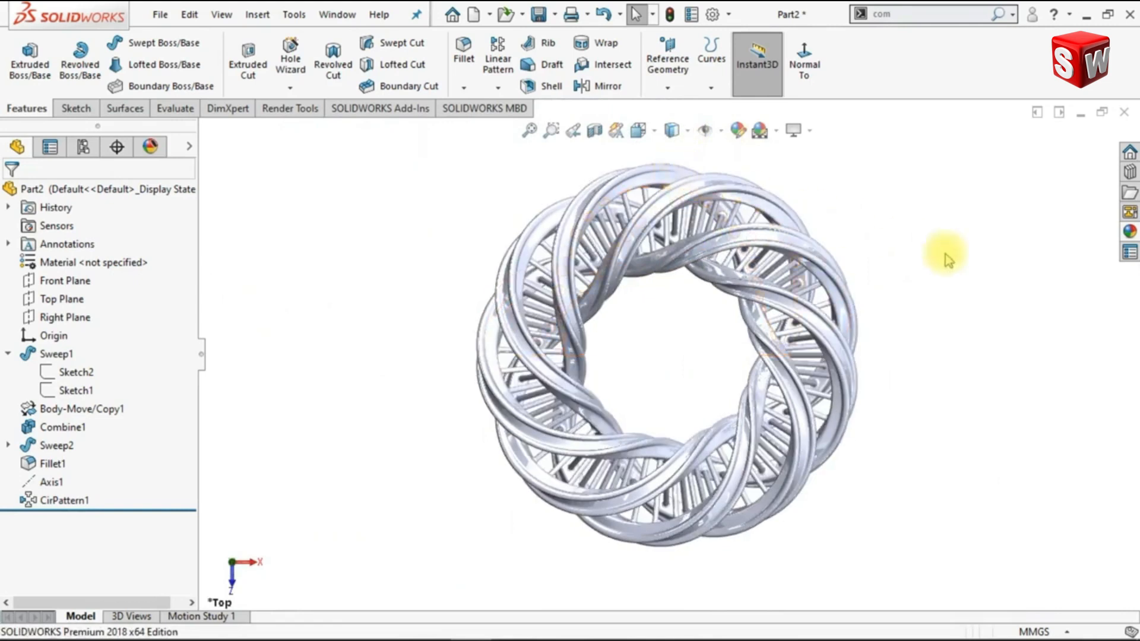
# Apply the Backdrop - Studio Room 2 basic scene to the model
pyautogui.click(1130, 231)
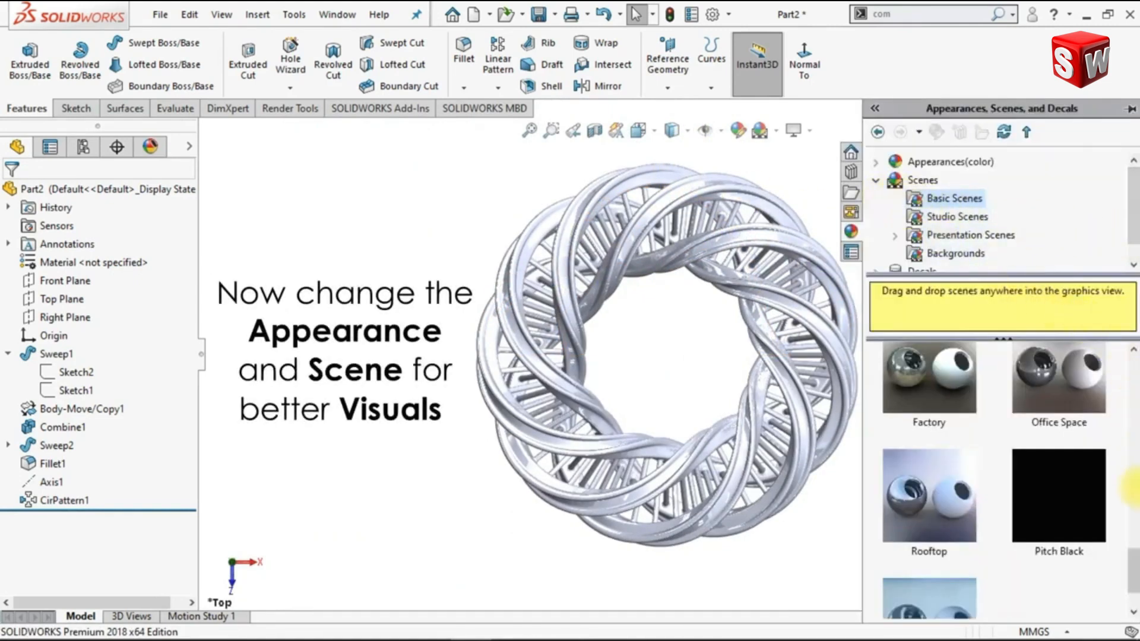
pyautogui.moveTo(1135, 574); pyautogui.dragTo(1135, 587)
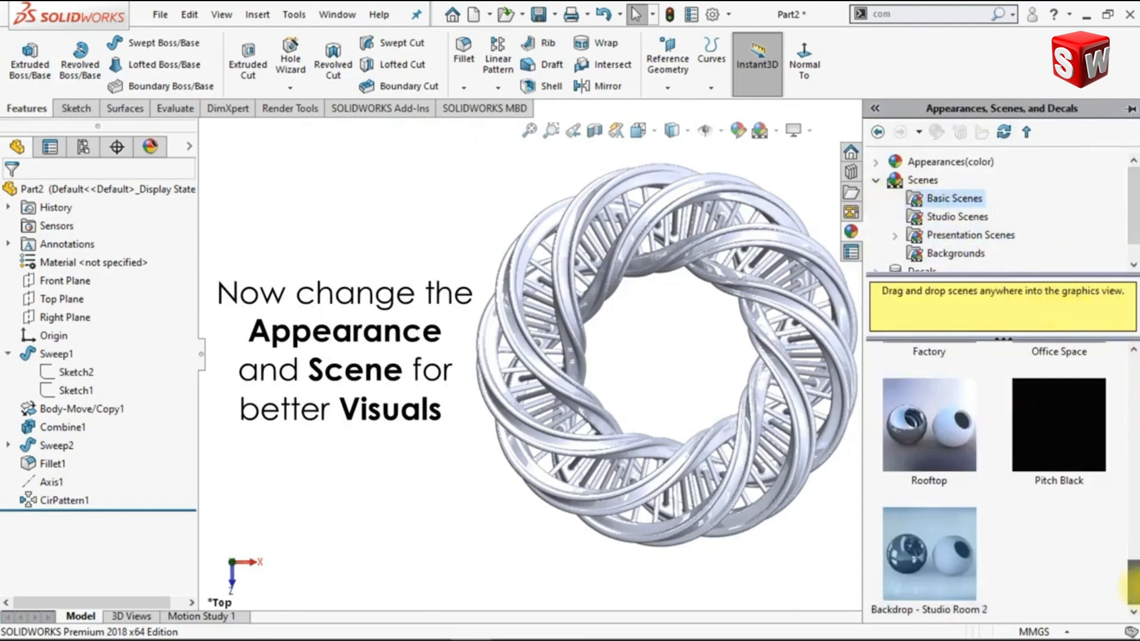
pyautogui.doubleClick(957, 575)
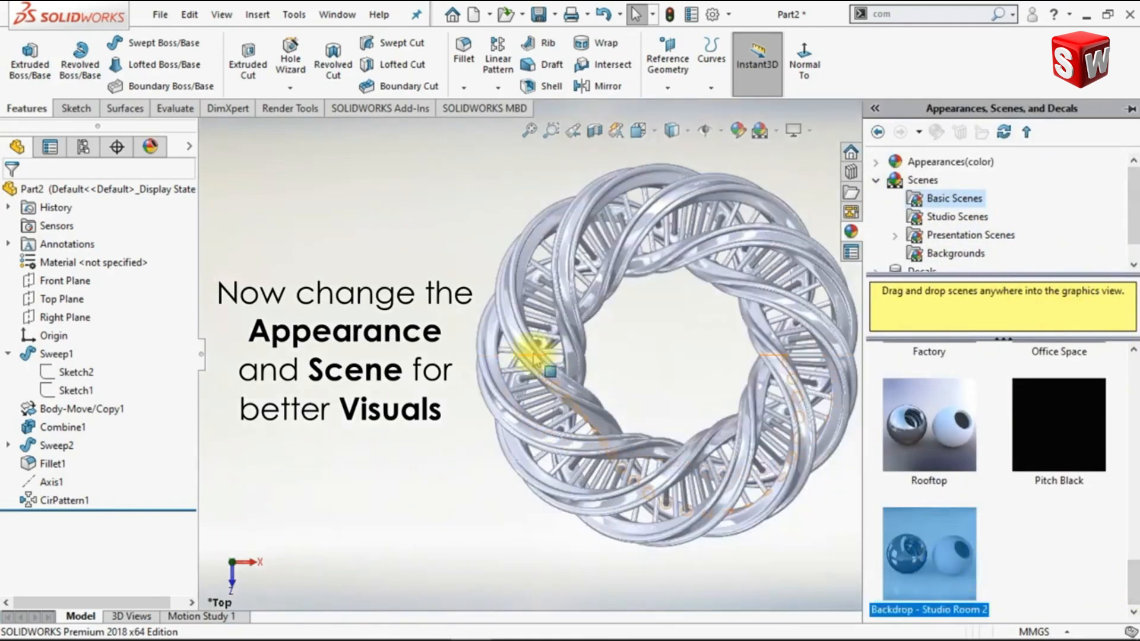
# Edit the scene to set its background to None
pyautogui.click(290, 108)
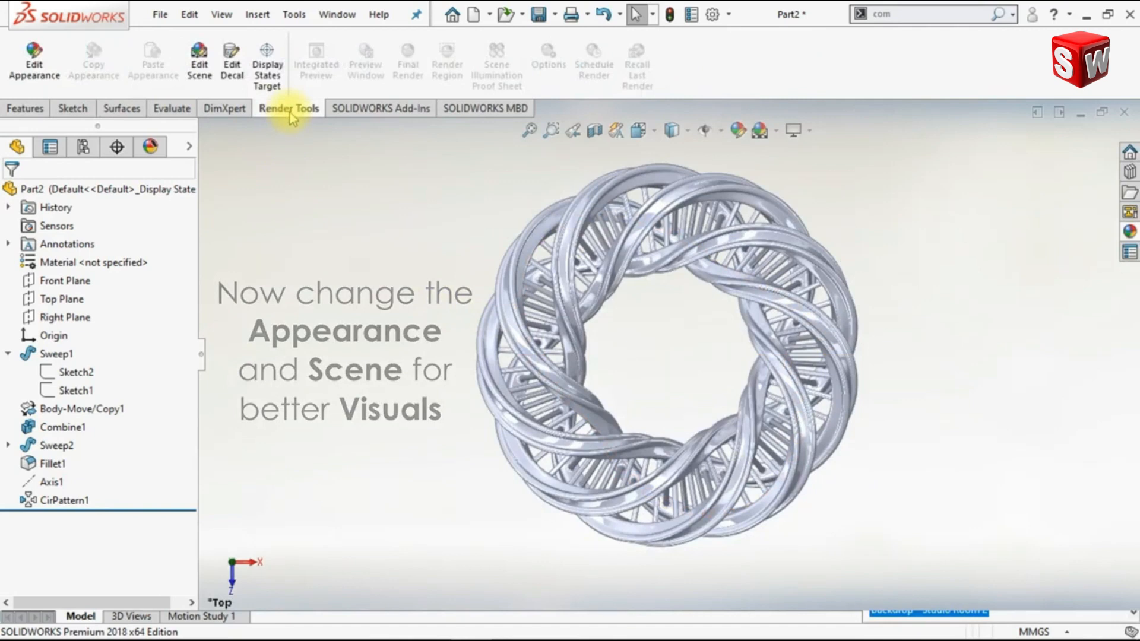
pyautogui.click(202, 89)
pyautogui.click(119, 335)
pyautogui.click(122, 359)
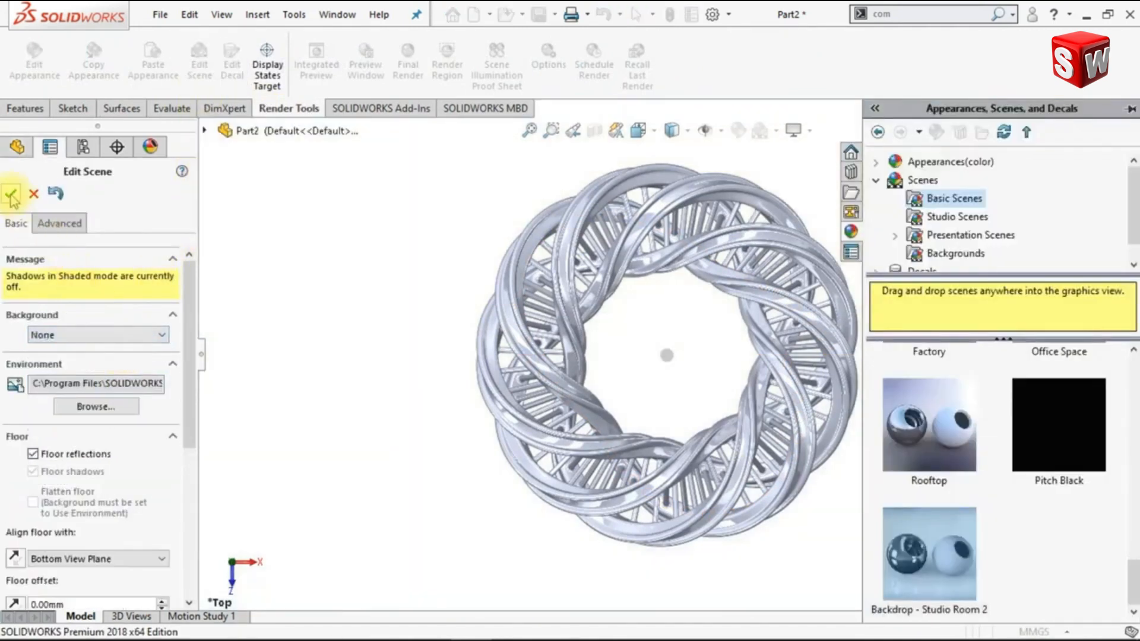
pyautogui.click(12, 195)
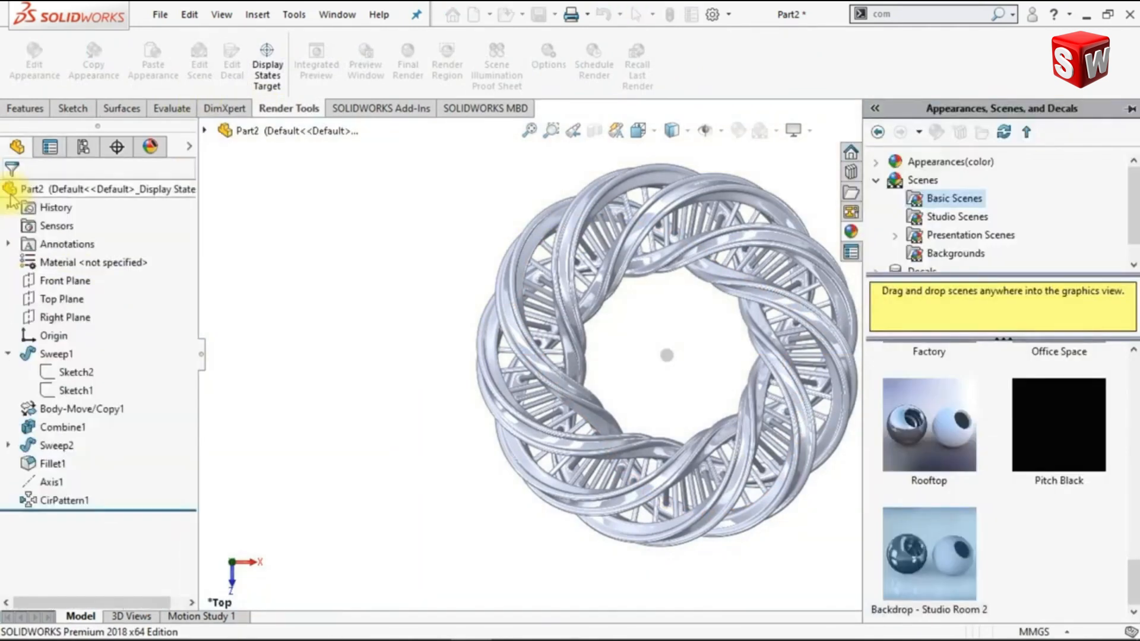
# Apply the laminate floor3 wood flooring appearance to the whole ring
pyautogui.click(876, 181)
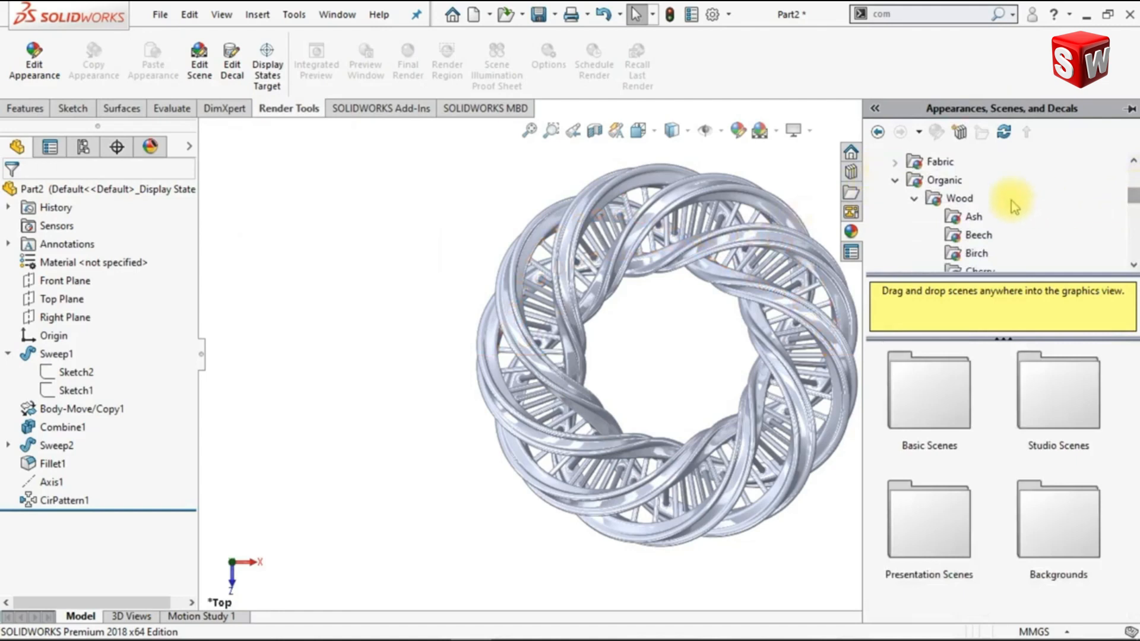
pyautogui.click(960, 199)
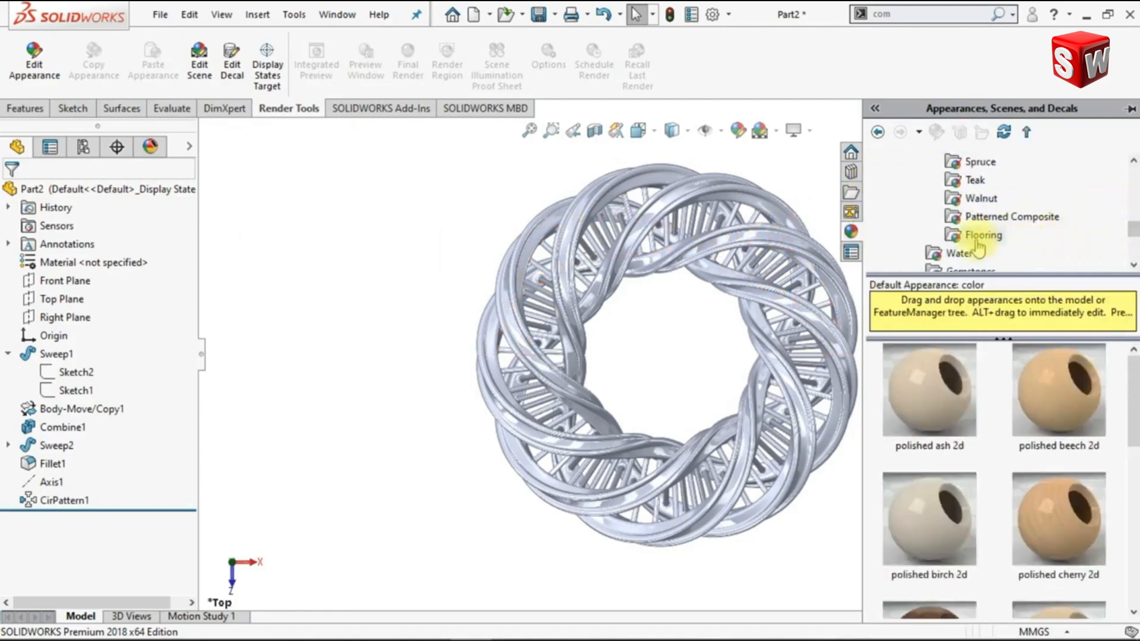
pyautogui.click(976, 235)
pyautogui.scroll(-3, 1069, 523)
pyautogui.moveTo(1082, 558)
pyautogui.moveTo(1082, 558); pyautogui.dragTo(815, 484)
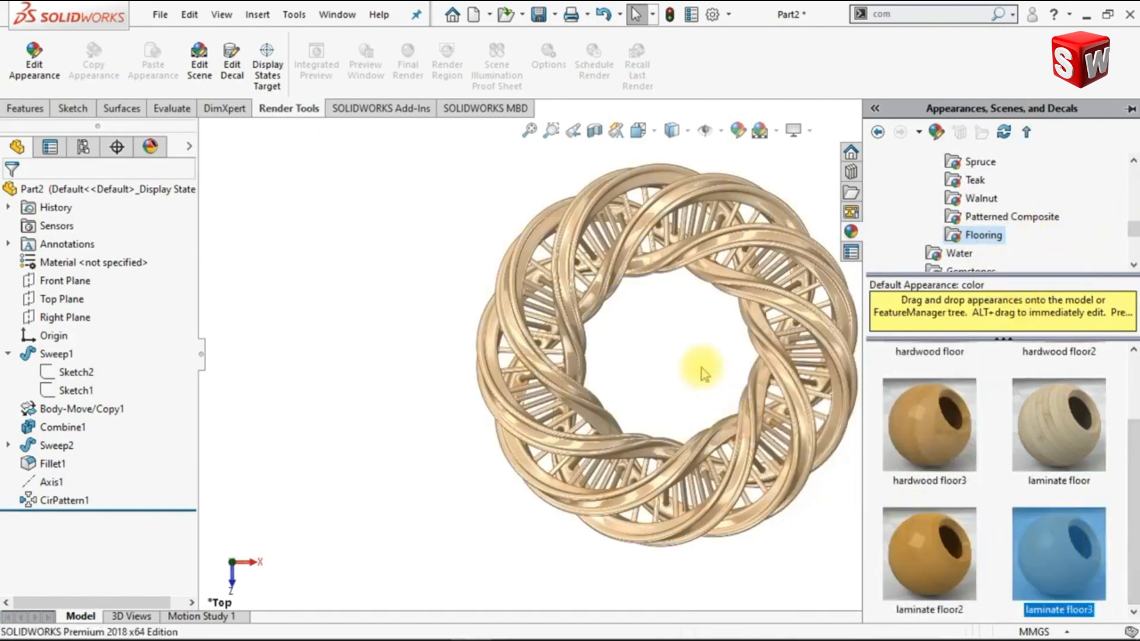
pyautogui.moveTo(705, 373); pyautogui.dragTo(803, 326)
# Try Shadows In Shaded Mode on the ring and turn it off again
pyautogui.click(810, 131)
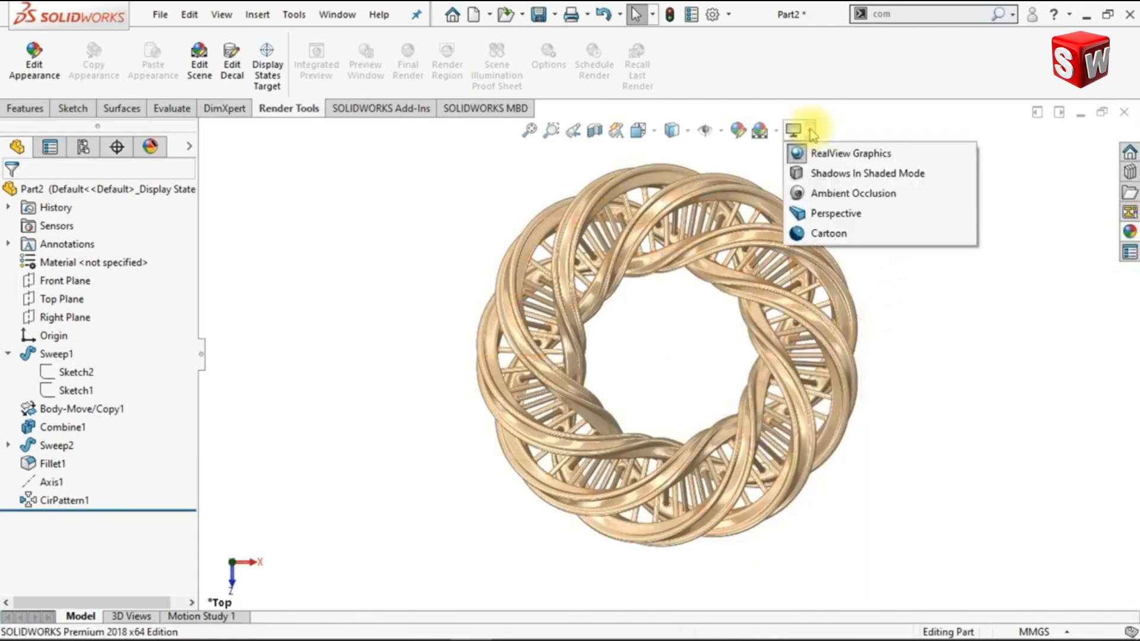
pyautogui.click(820, 184)
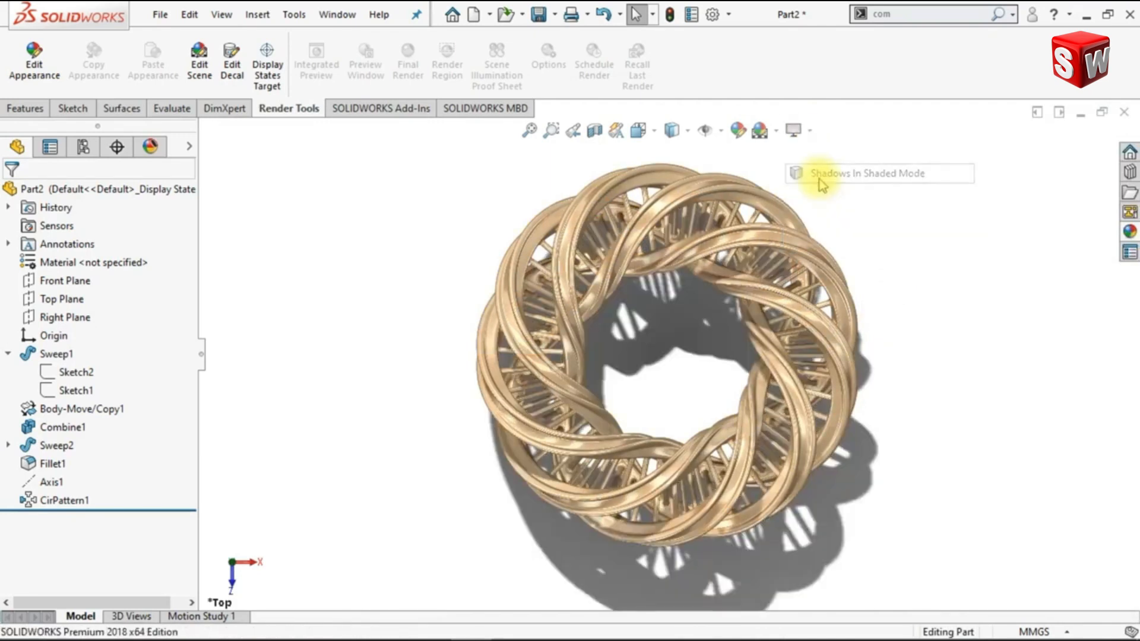
pyautogui.click(809, 132)
pyautogui.click(819, 172)
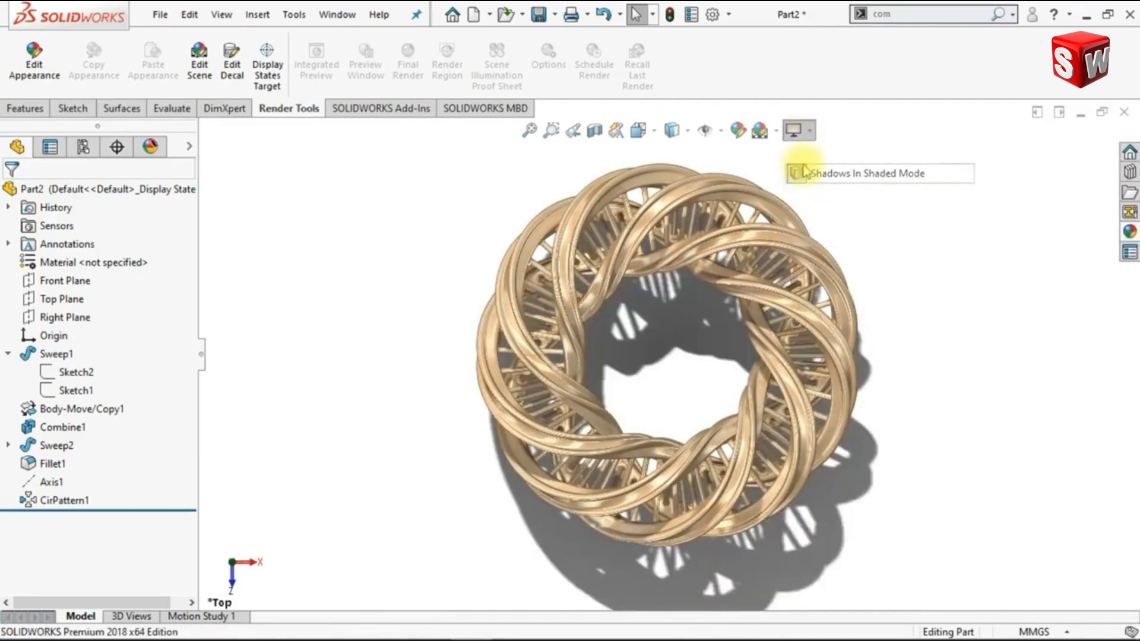
# Try Ambient Occlusion on the ring and turn it off again
pyautogui.click(809, 132)
pyautogui.click(810, 196)
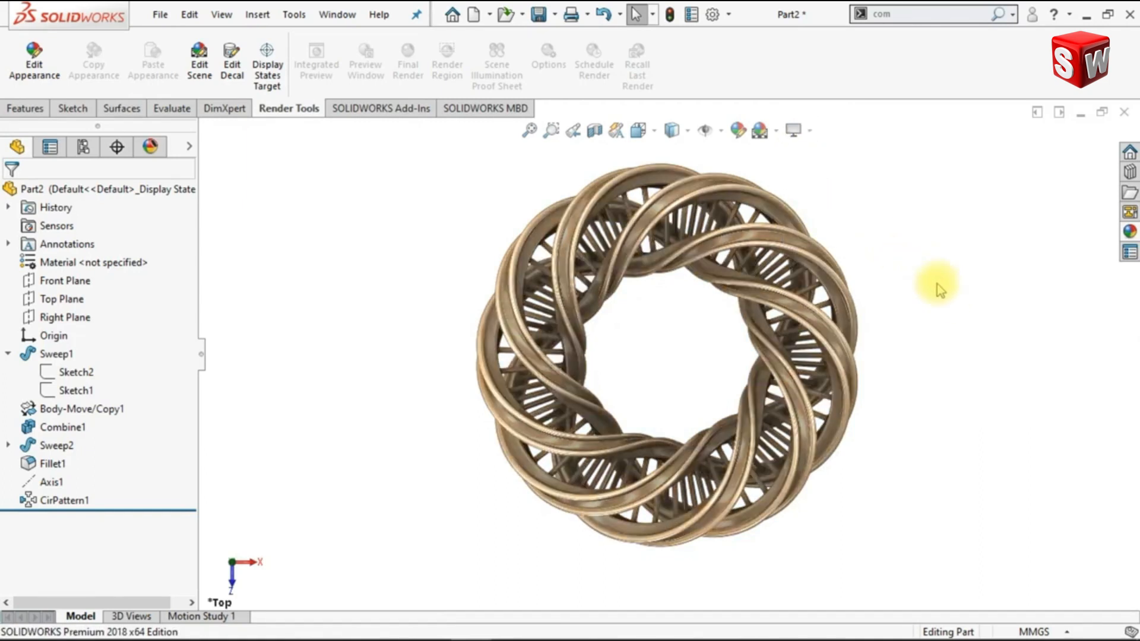
pyautogui.click(809, 132)
pyautogui.click(810, 195)
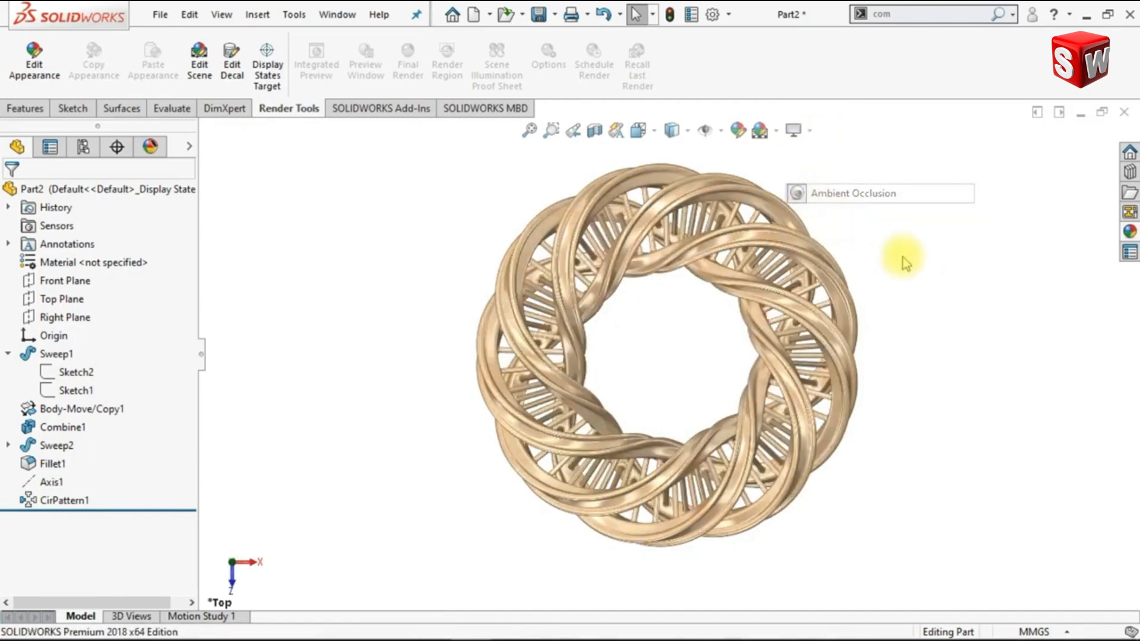
# Orient the ring to the Isometric view and display it in perspective, enlarged in the graphics area
pyautogui.hotkey('ctrl', '7')
pyautogui.click(796, 130)
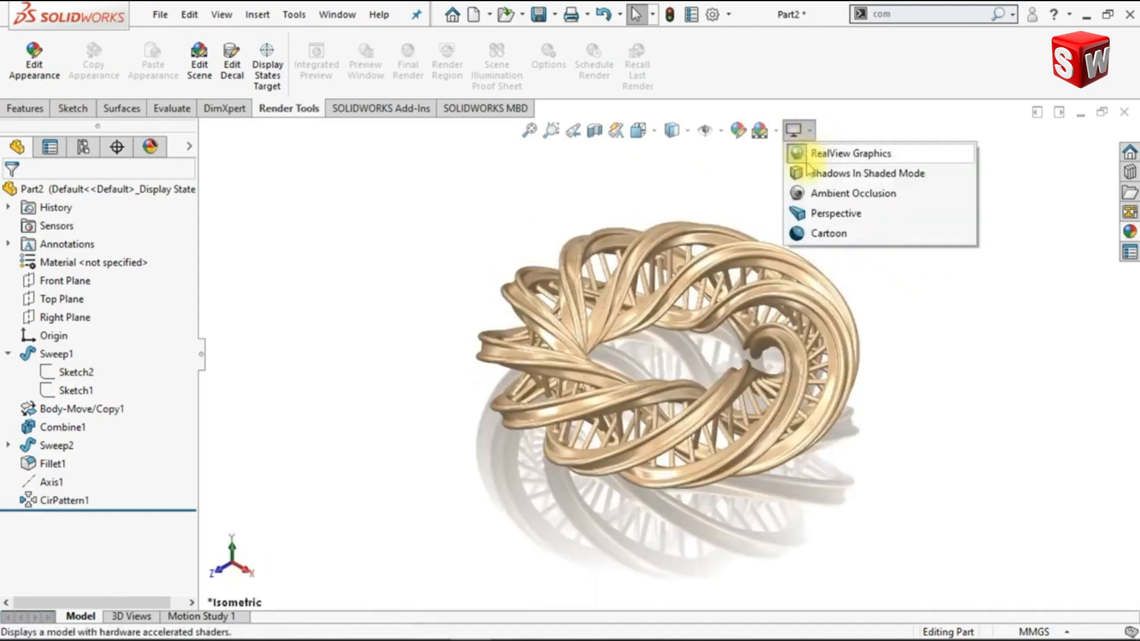
pyautogui.click(814, 215)
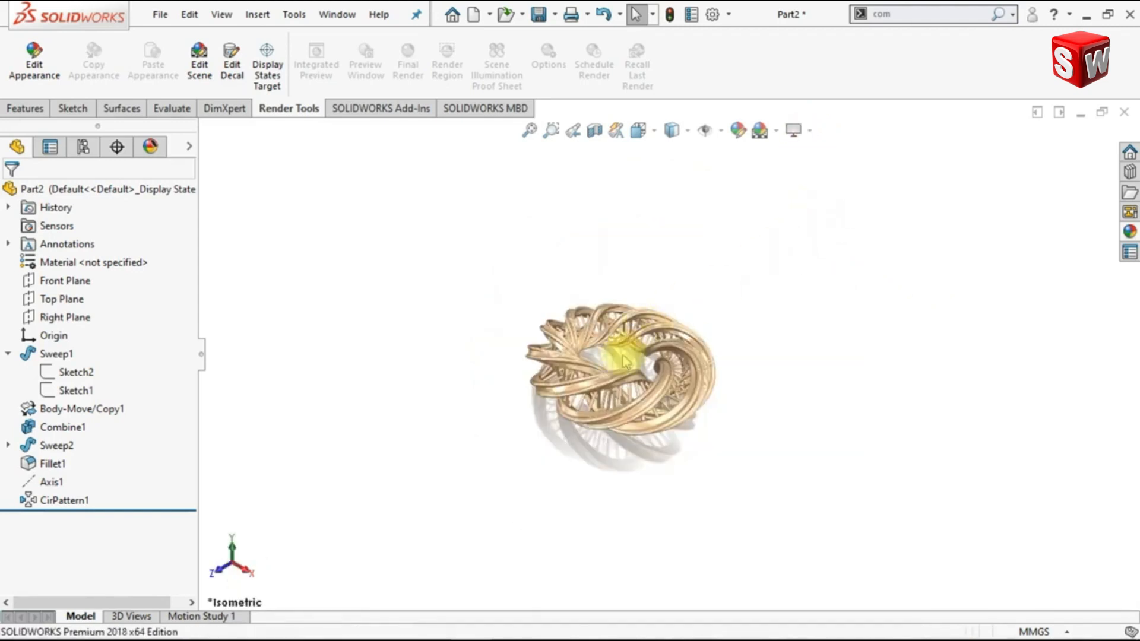
pyautogui.hotkey('ctrl', '7')
pyautogui.scroll(-6, 591, 371)
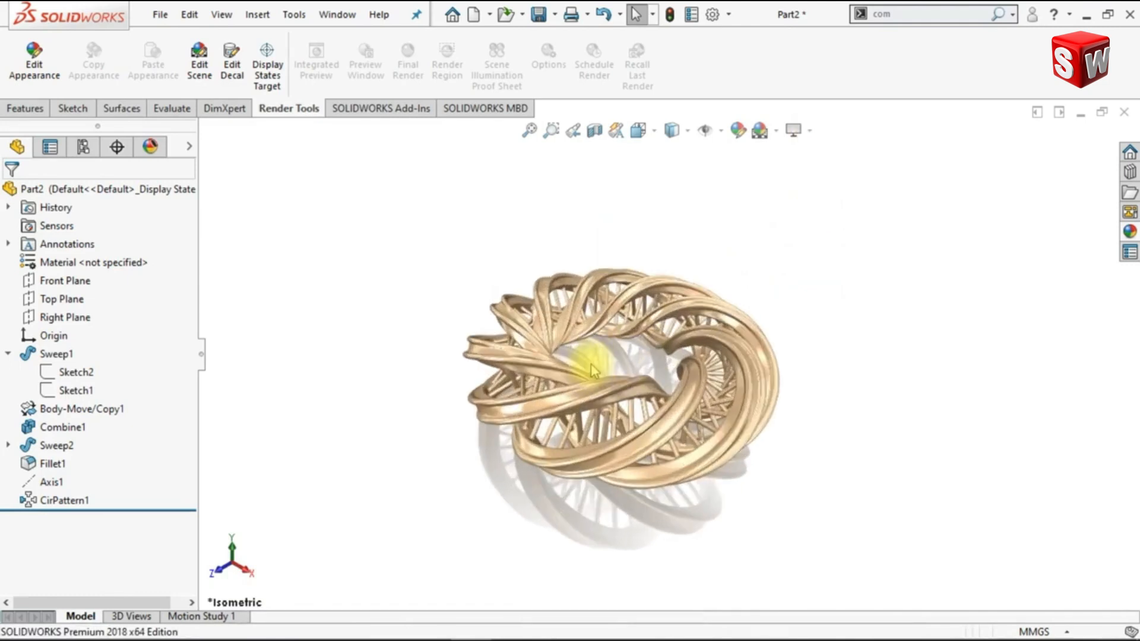
# Open the perspective view's observer position setting for editing
pyautogui.click(222, 14)
pyautogui.moveTo(242, 168)
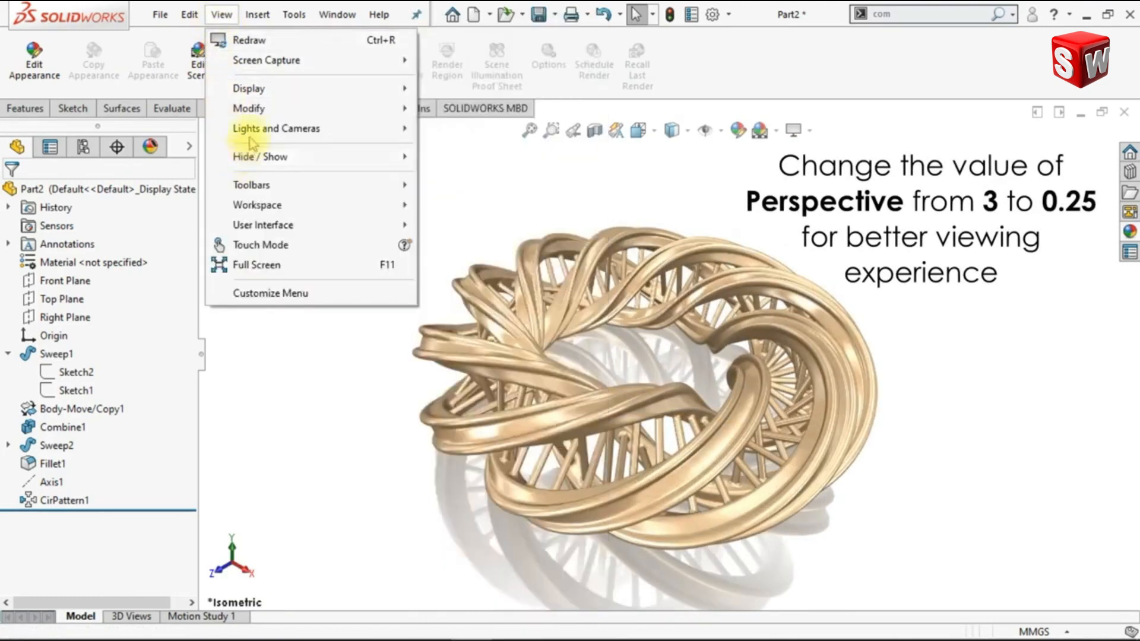
pyautogui.moveTo(330, 111)
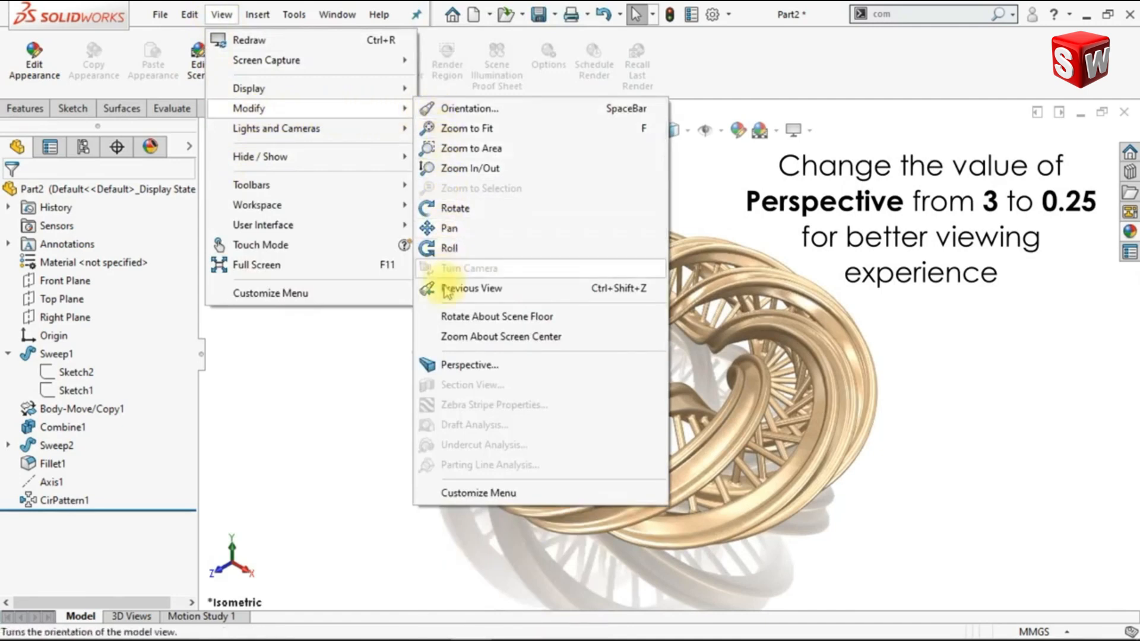
pyautogui.click(435, 365)
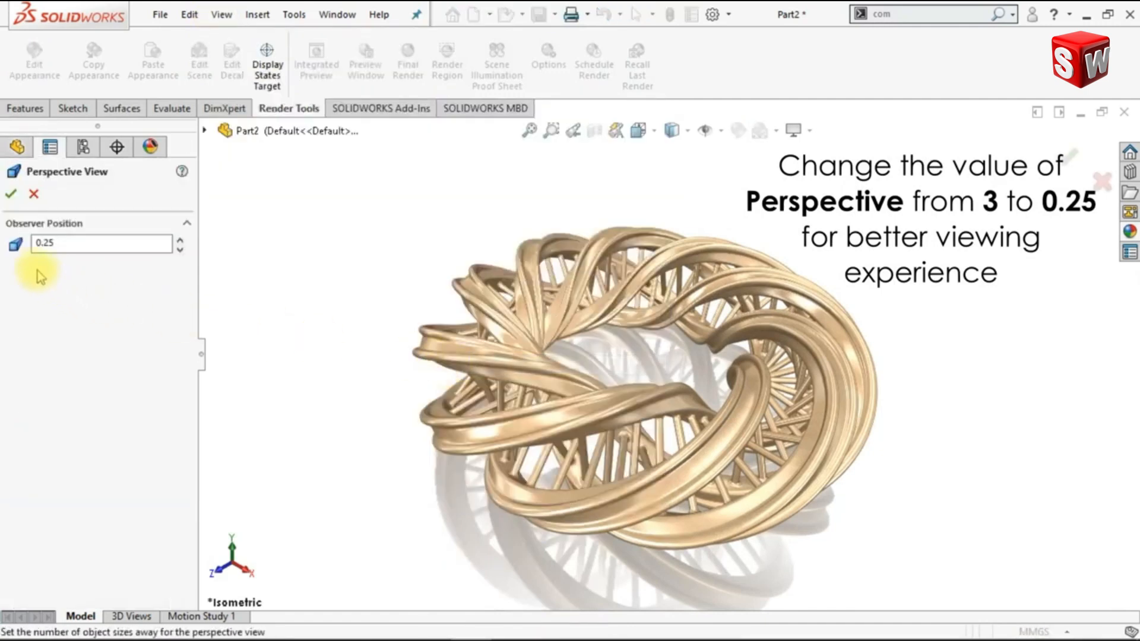